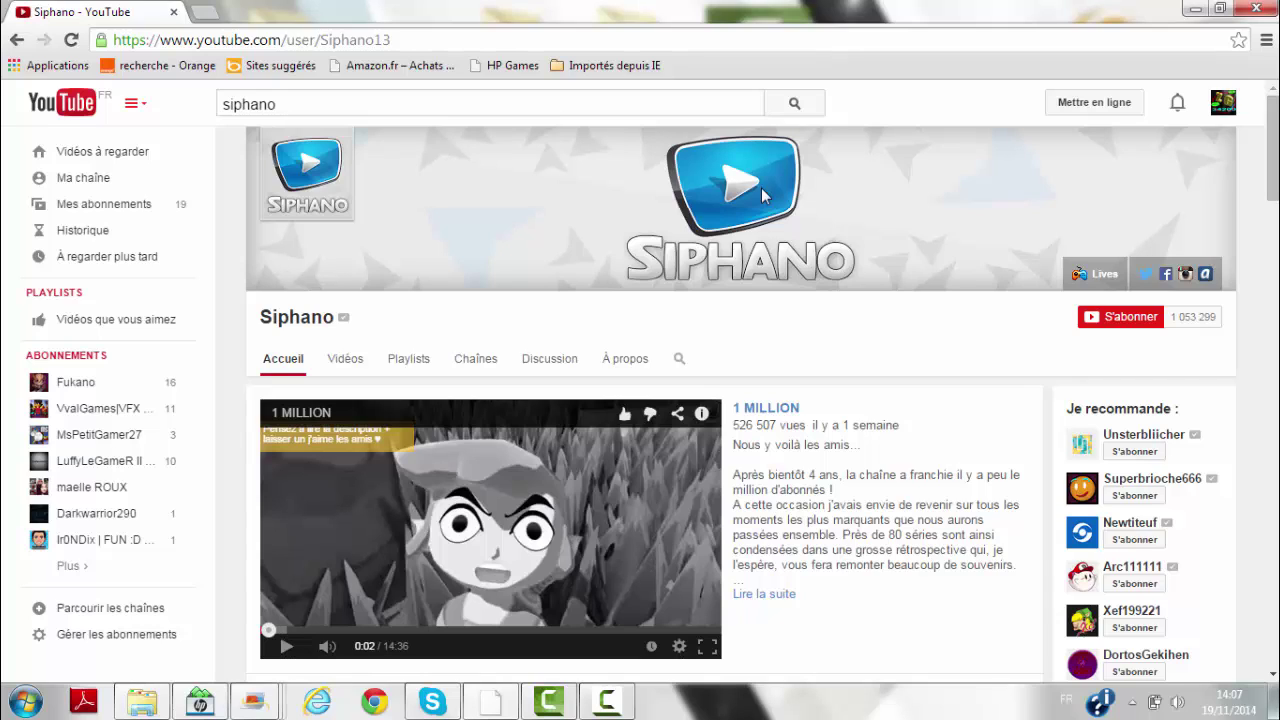
Subscribe to the Siphano channel and open your own channel page.
left_click(1124, 317)
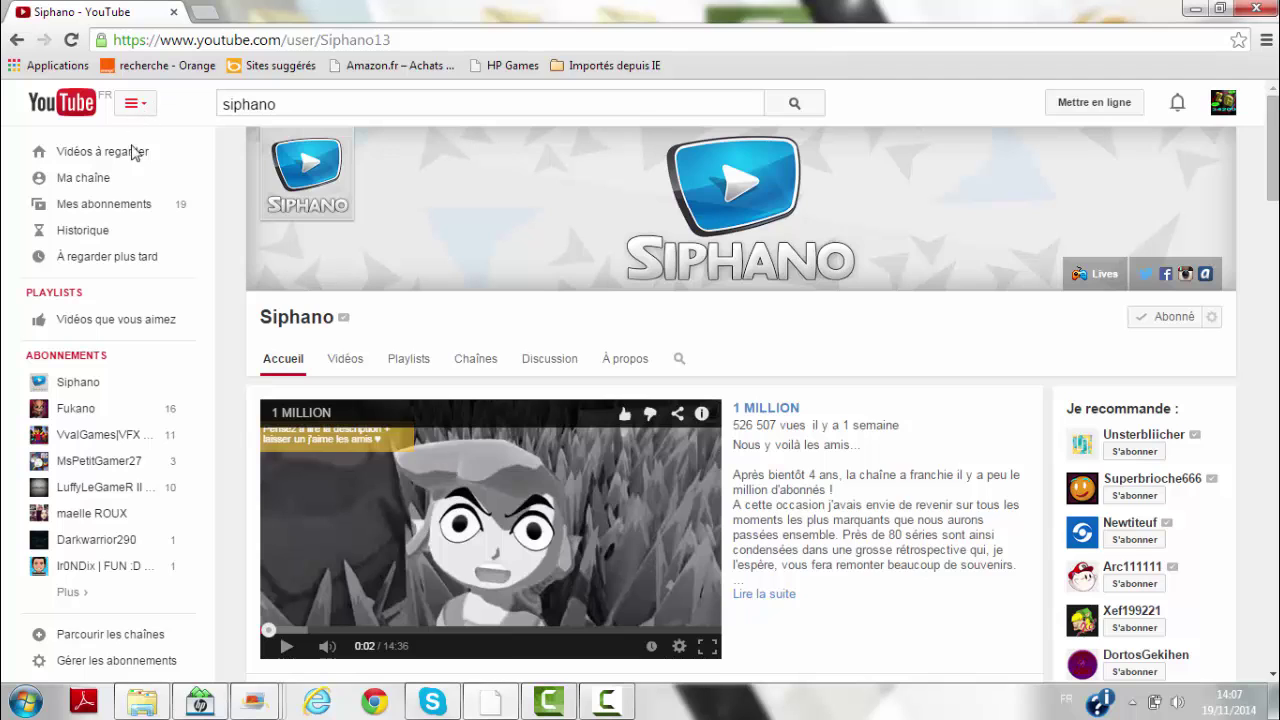
left_click(127, 177)
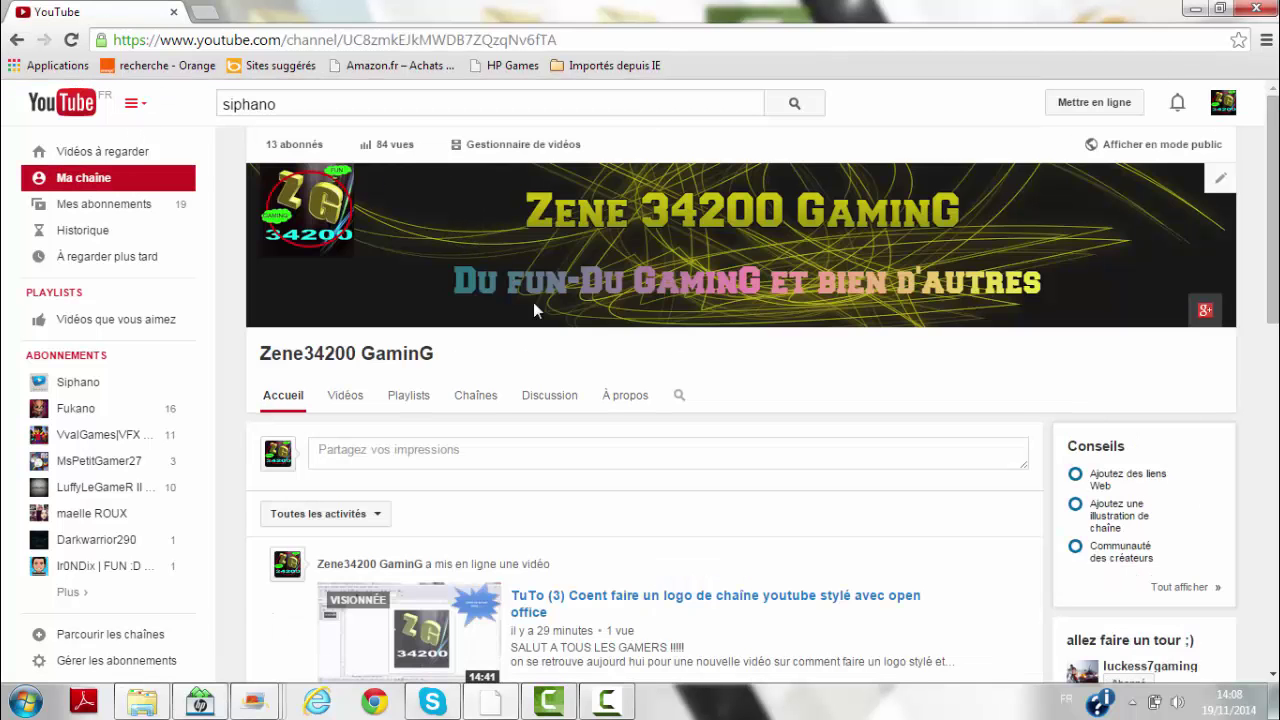
left_click(344, 103)
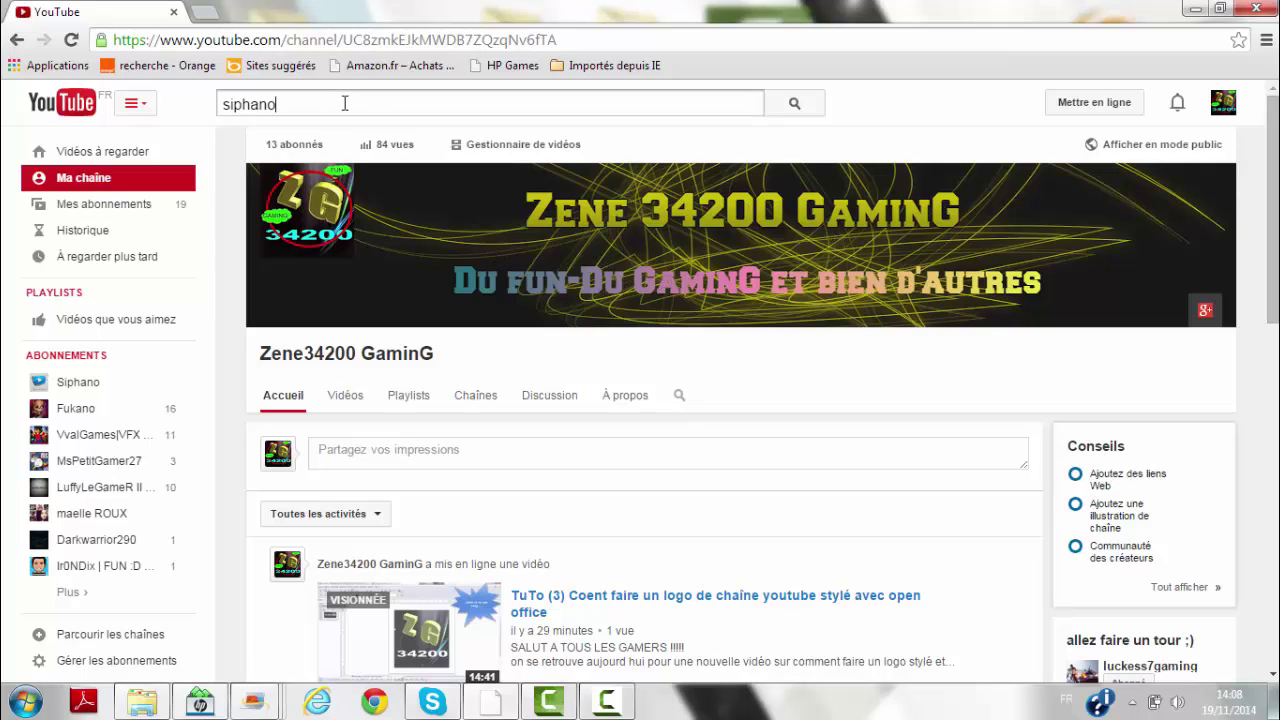
Search Google for "panzoid backgrounder" in a new browser tab.
left_click(211, 12)
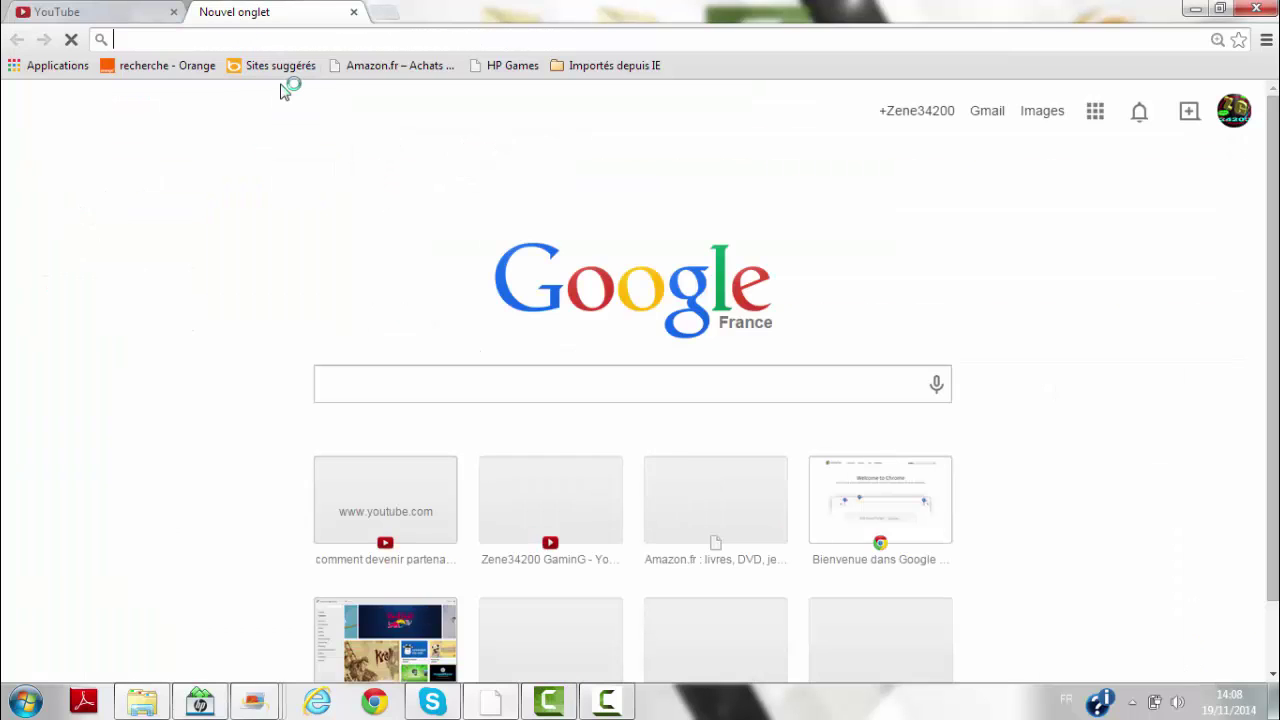
left_click(550, 374)
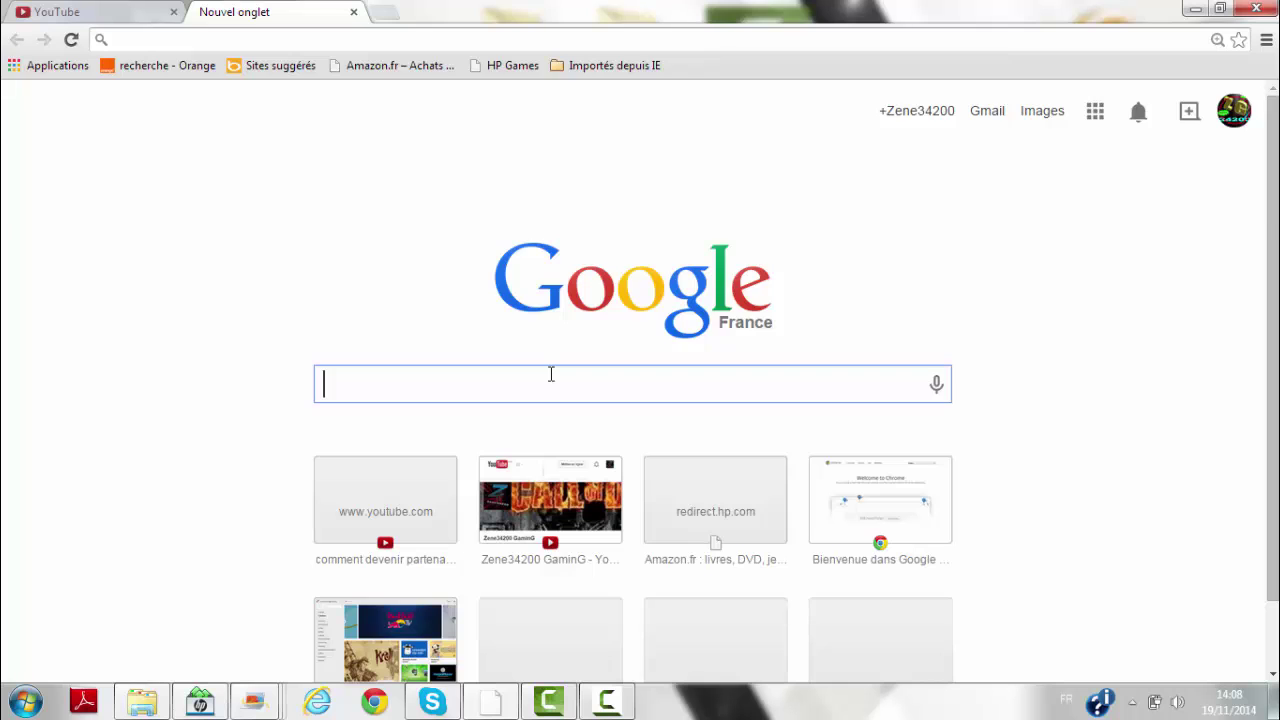
type("panzoif")
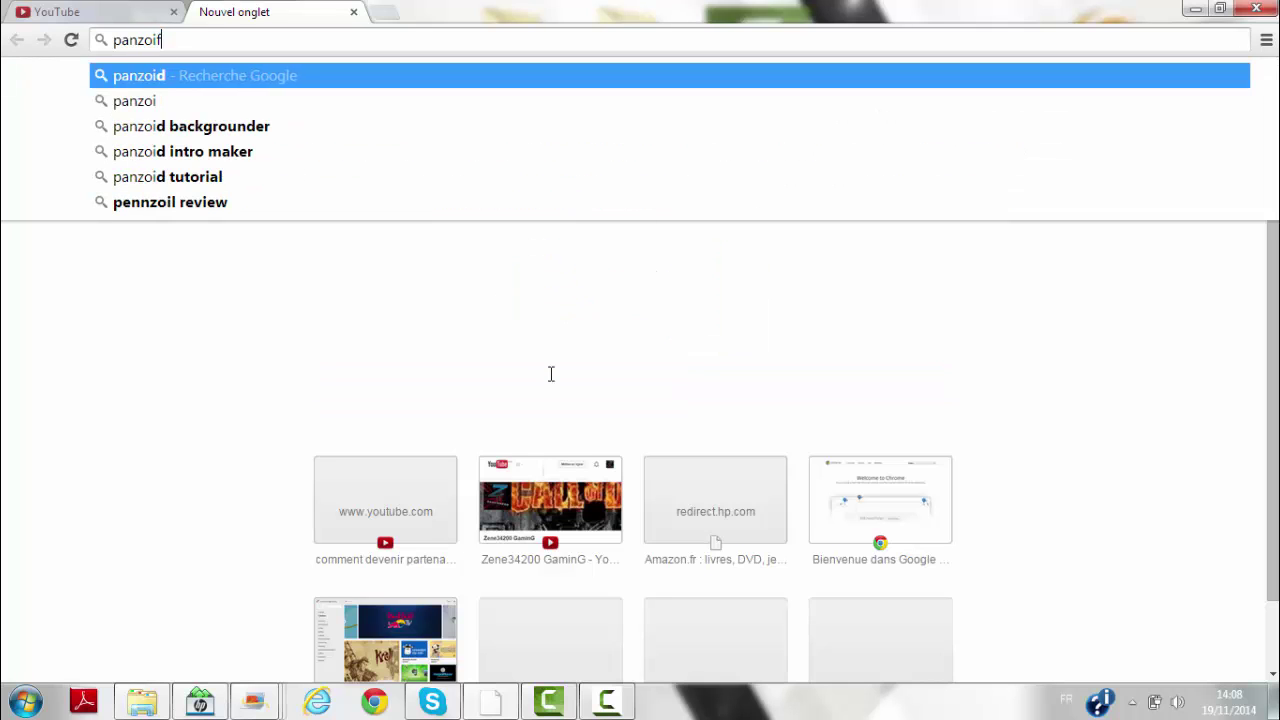
key("BackSpace")
type("d")
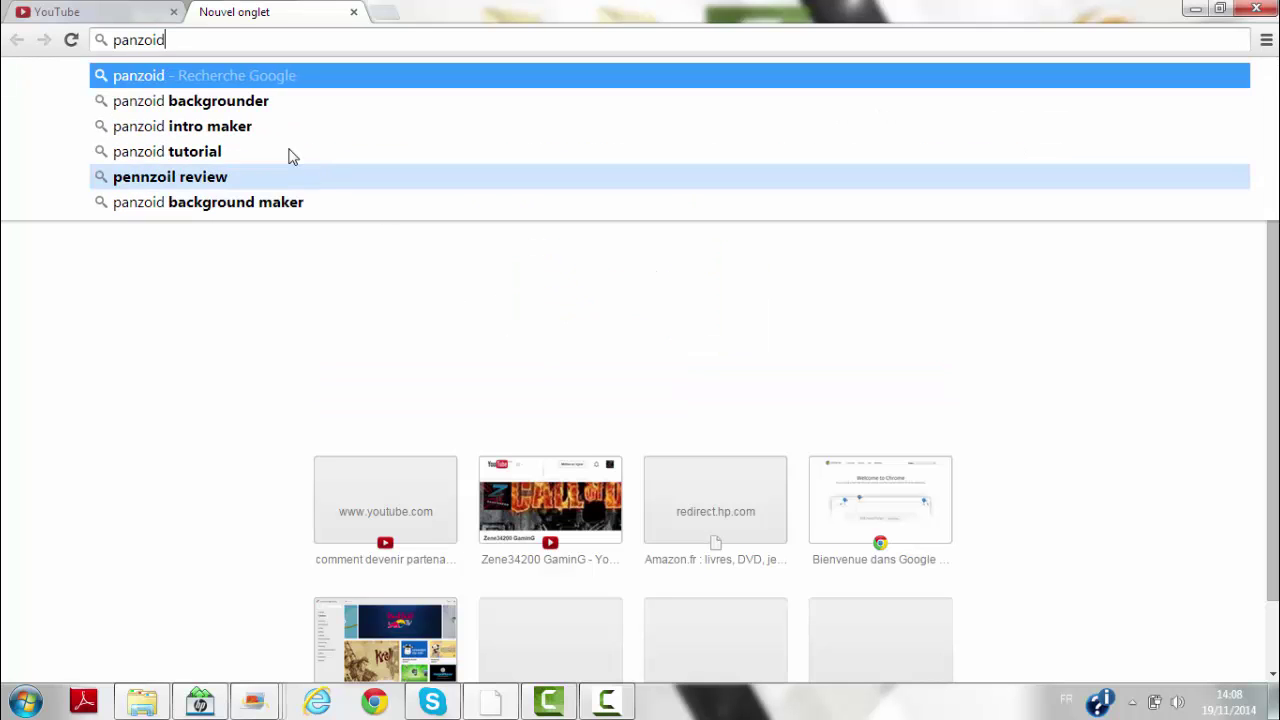
left_click(305, 102)
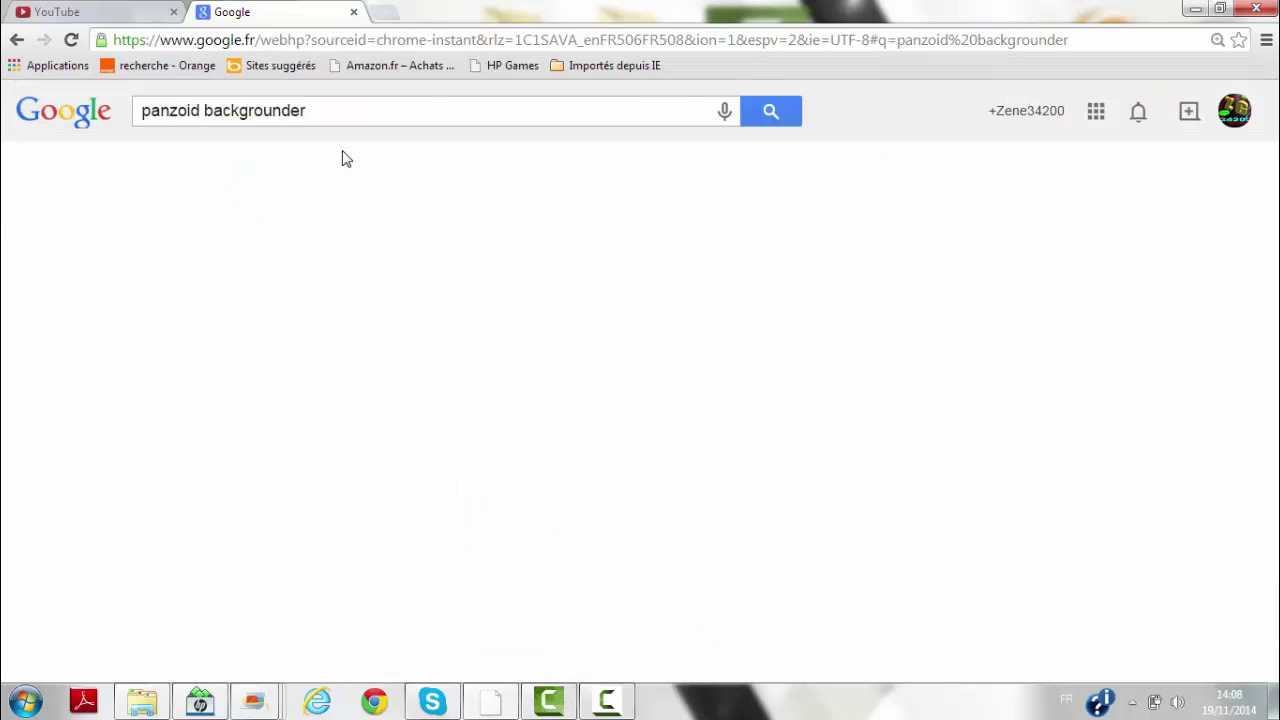
Open the Backgrounder 3 tool on the Panzoid site and load the green striped PANZOID template.
left_click(262, 270)
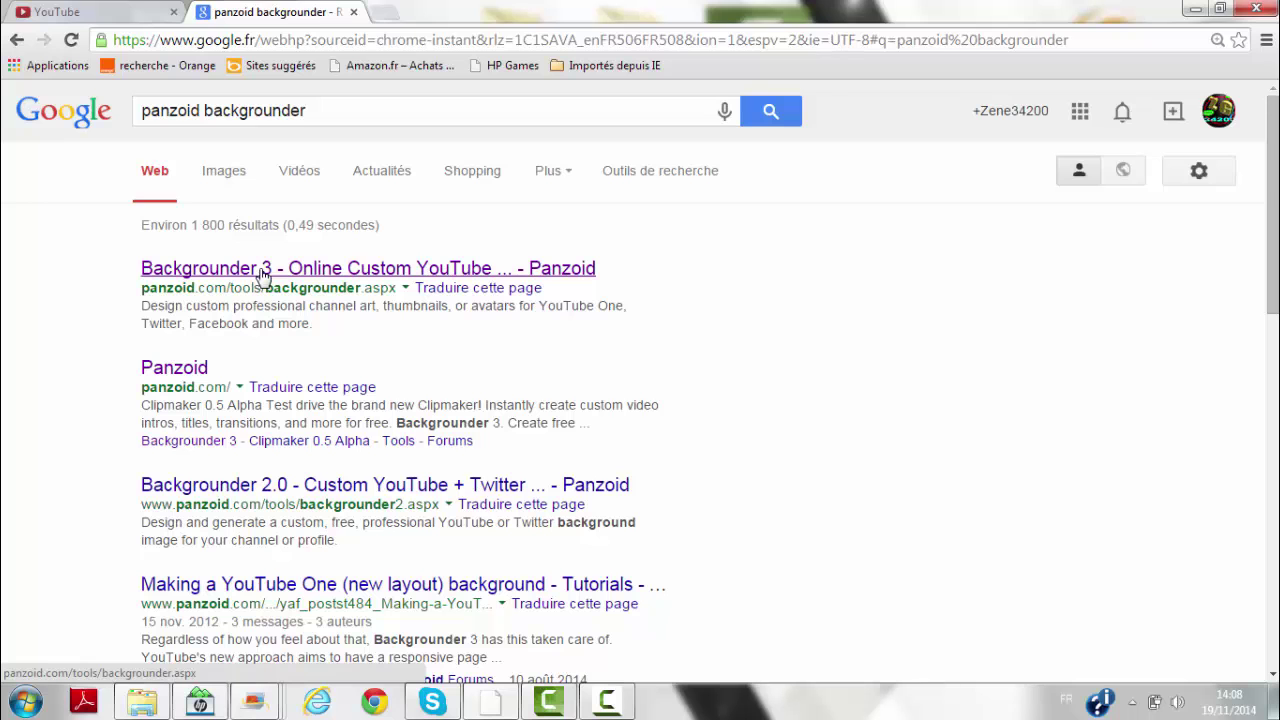
left_click(262, 270)
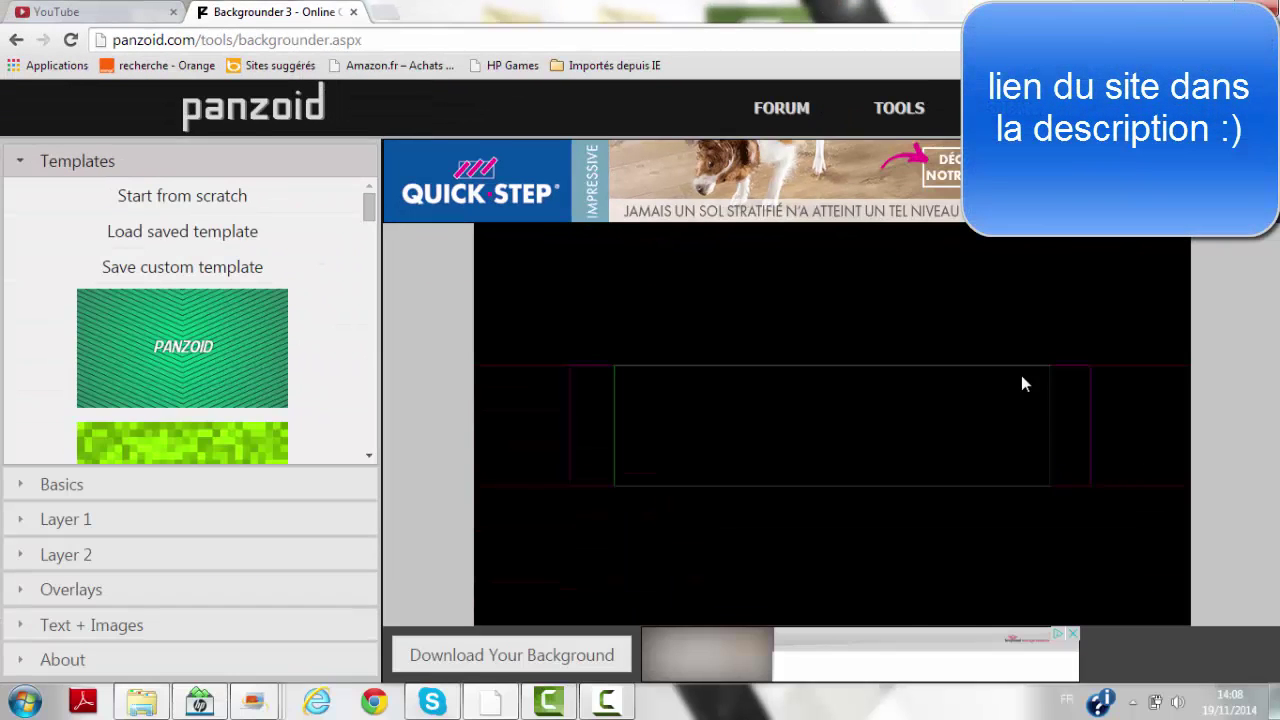
left_click(258, 347)
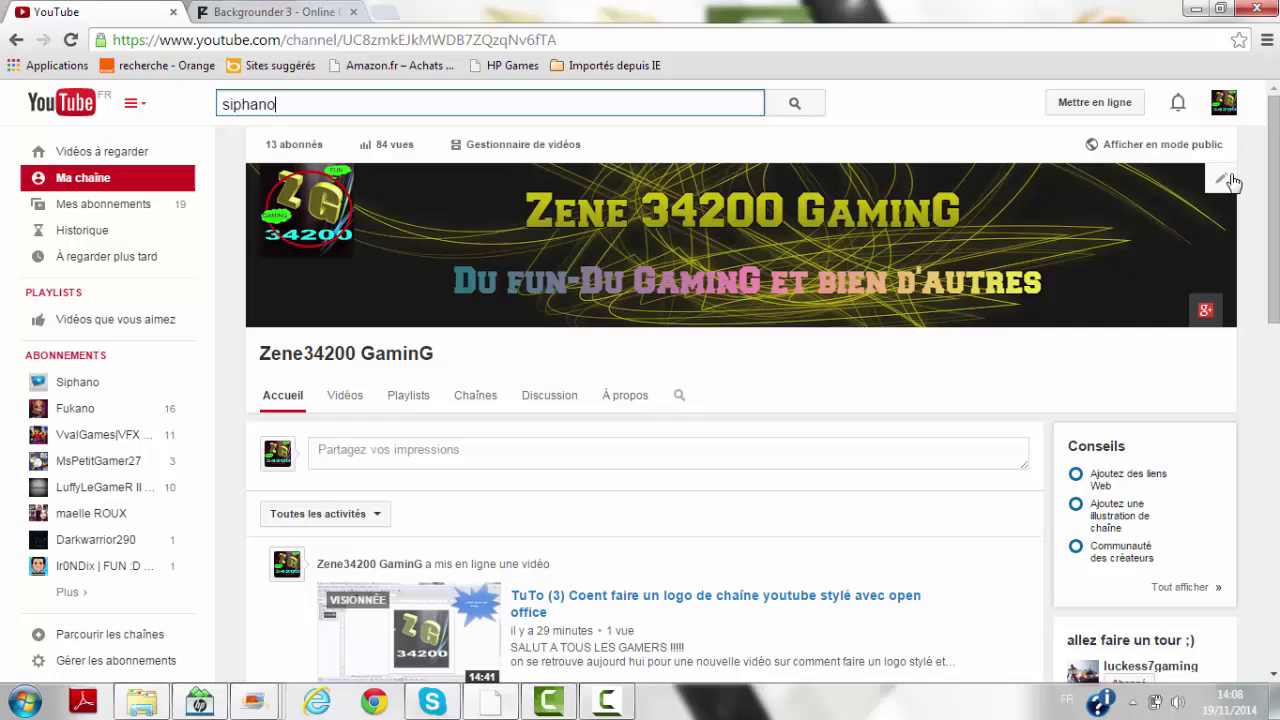
On the YouTube channel page, start modifying the channel art and open the help page about channel illustrations.
left_click(1233, 181)
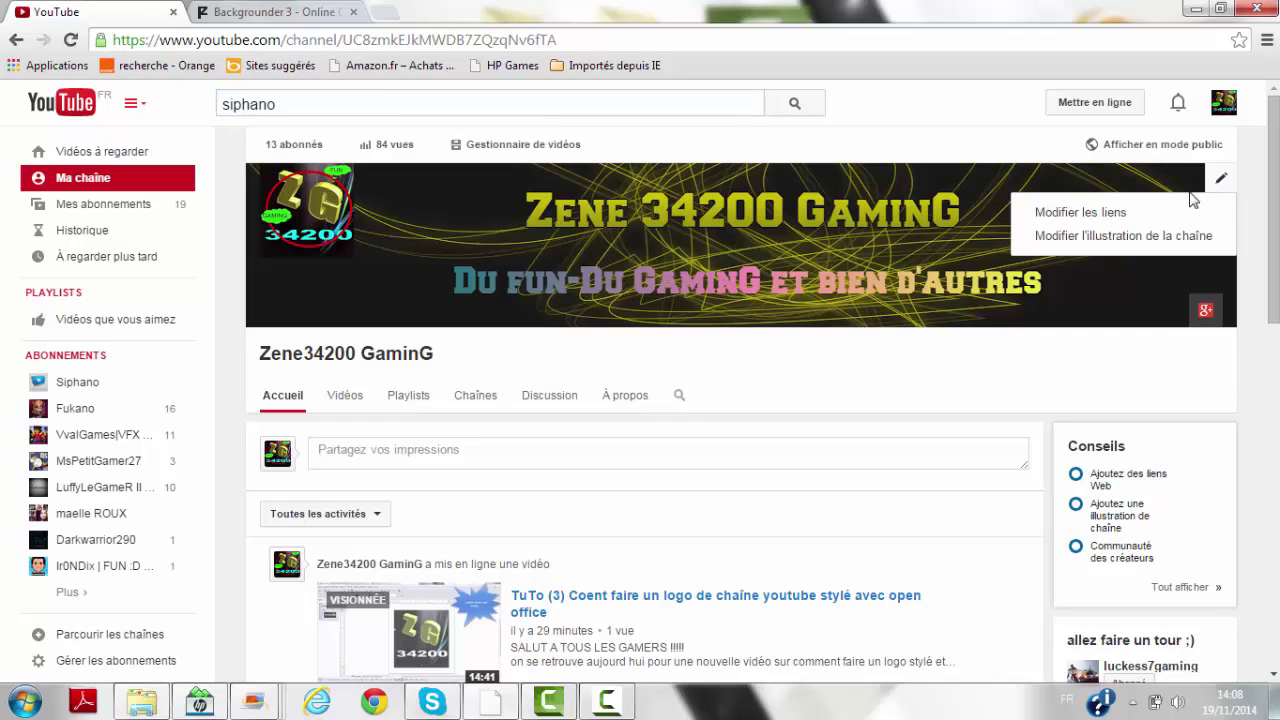
left_click(1185, 236)
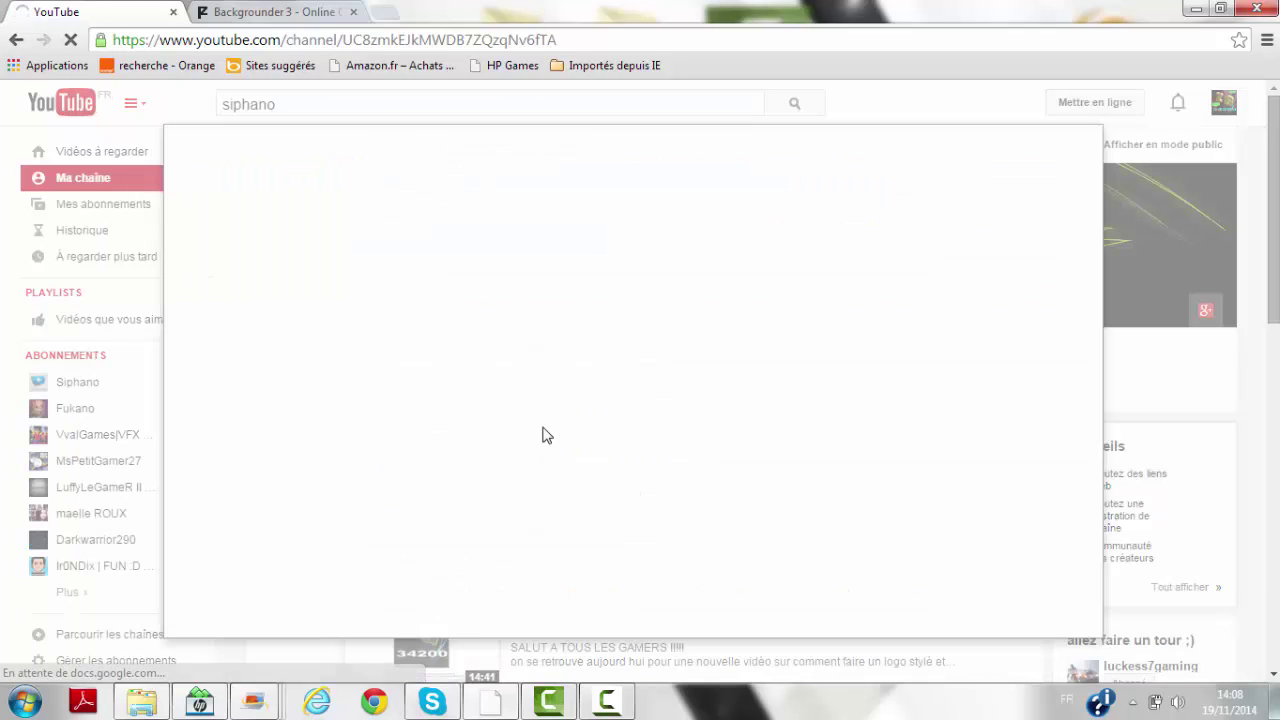
left_click(430, 606)
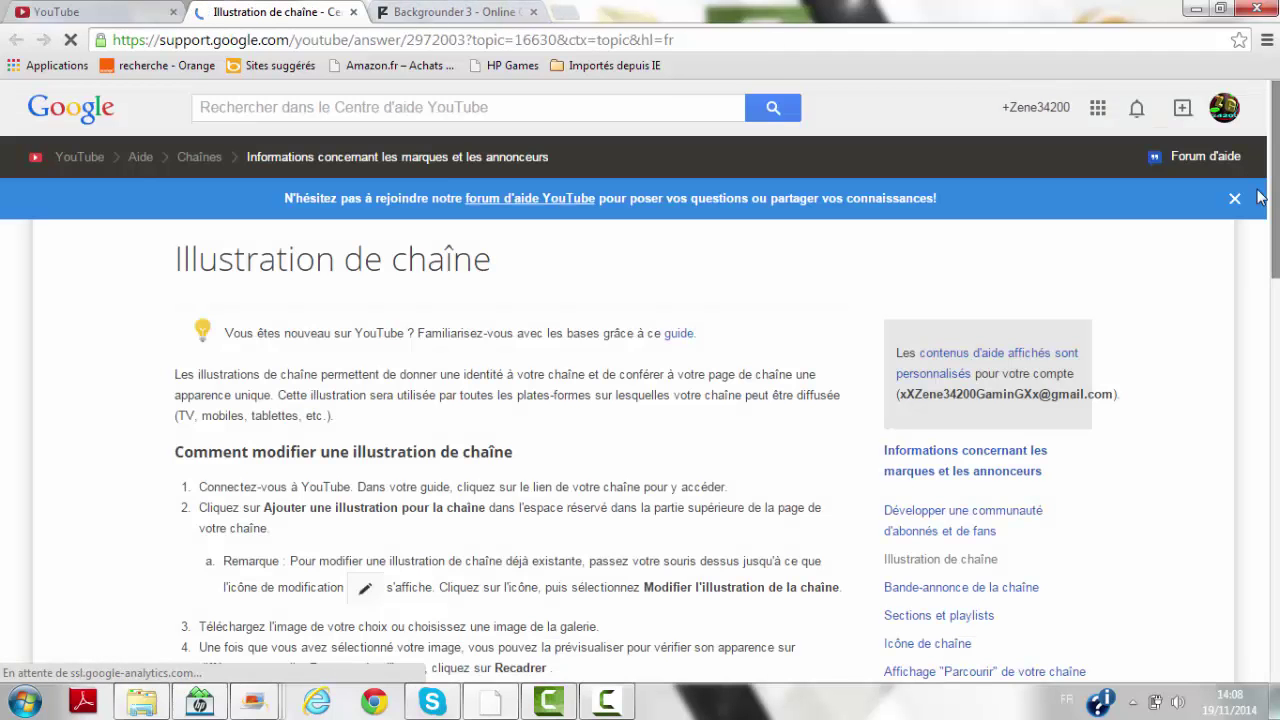
Enlarge the sample image in the channel art size guidelines and examine the recommended areas for each device.
left_click_drag(1274, 222, 1277, 355)
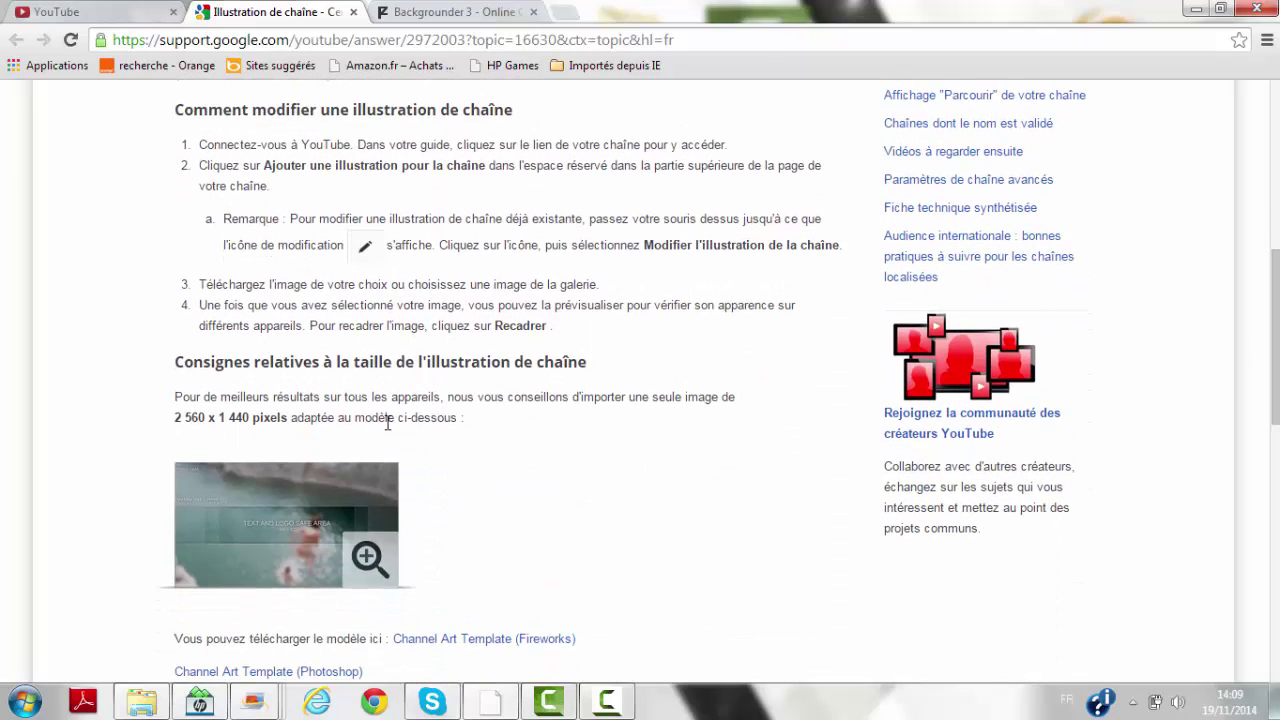
left_click(383, 562)
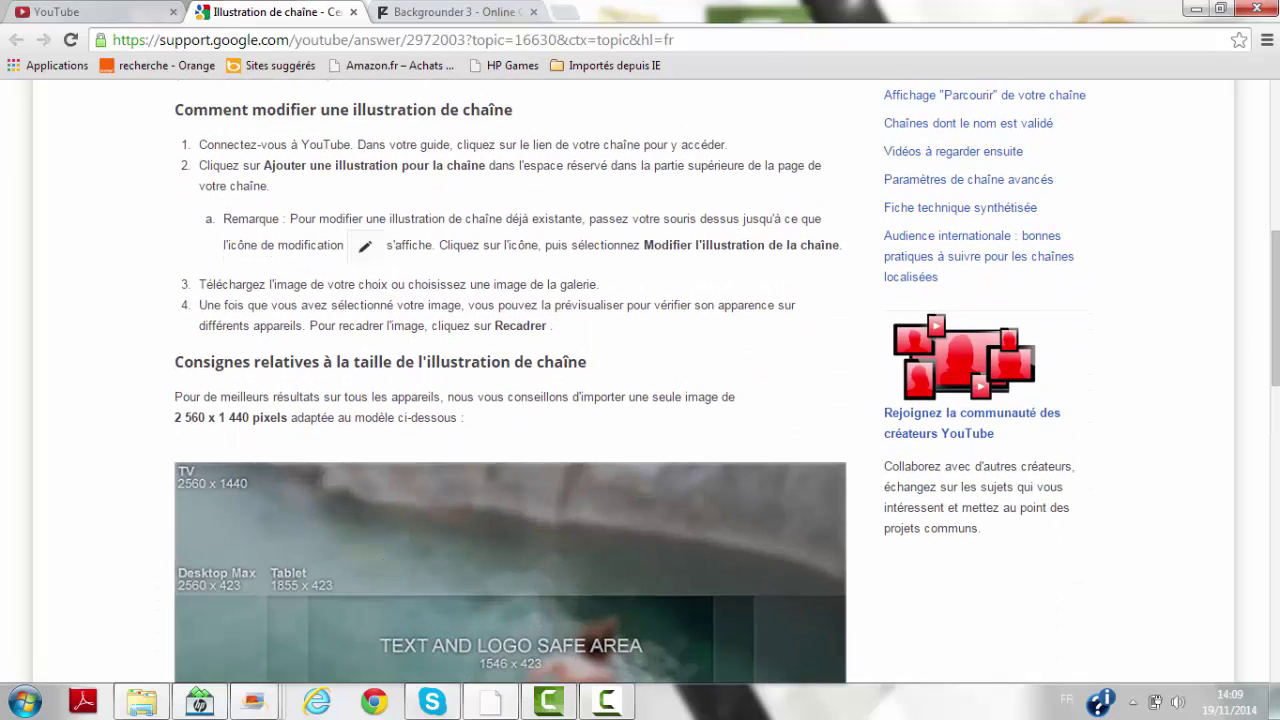
scroll(383, 562, "down", 1)
scroll(700, 311, "down", 3)
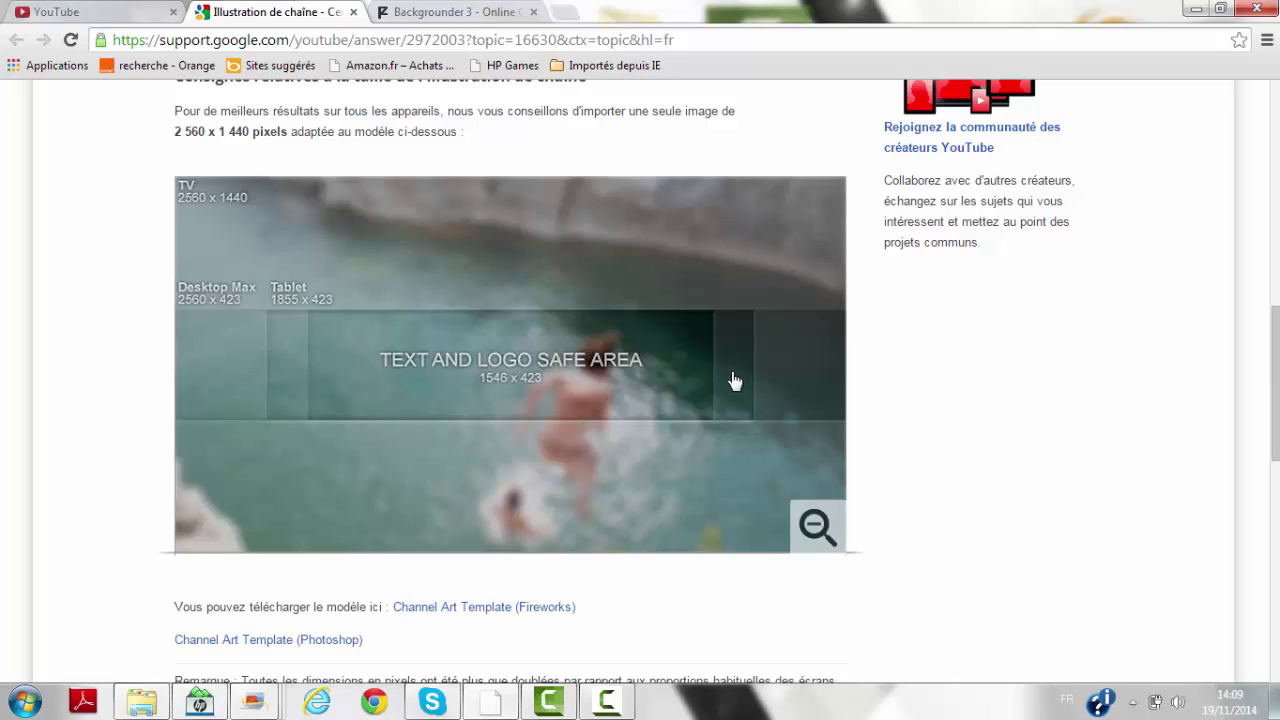
Return to Backgrounder 3 and apply the turquoise template with geometric shards as the background.
left_click(426, 14)
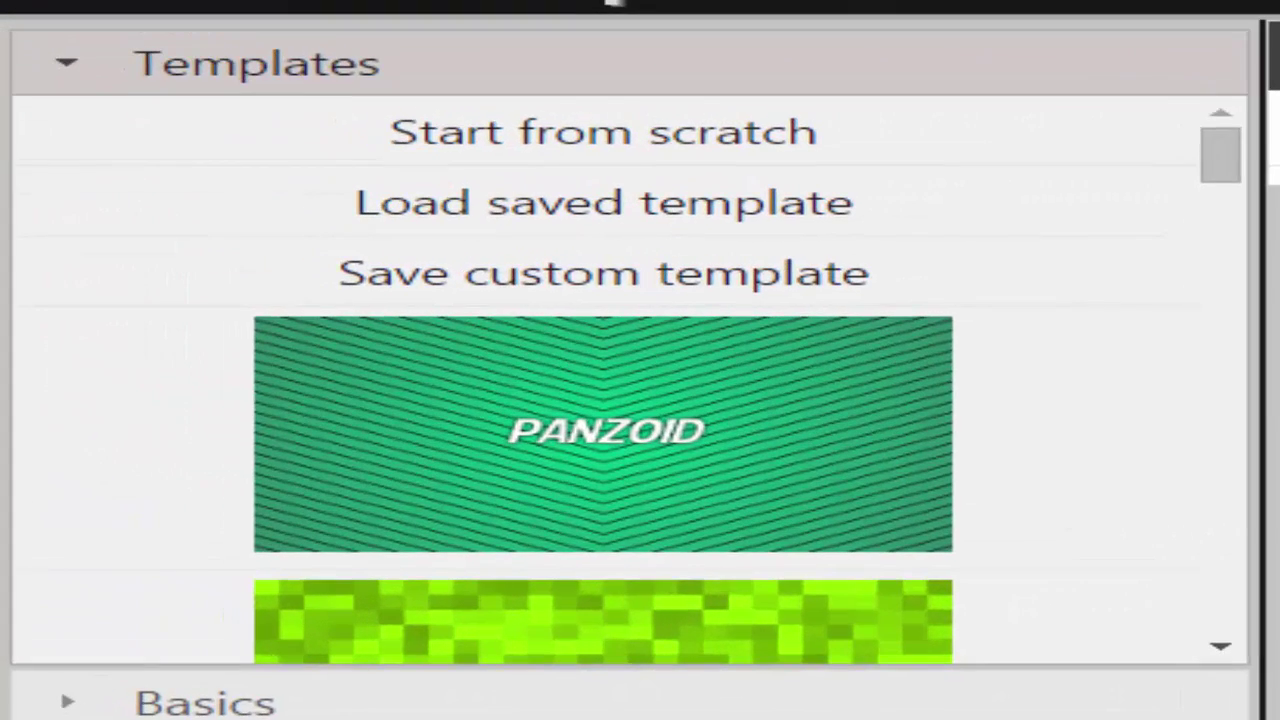
scroll(1240, 182, "down", 1)
scroll(1247, 200, "down", 5)
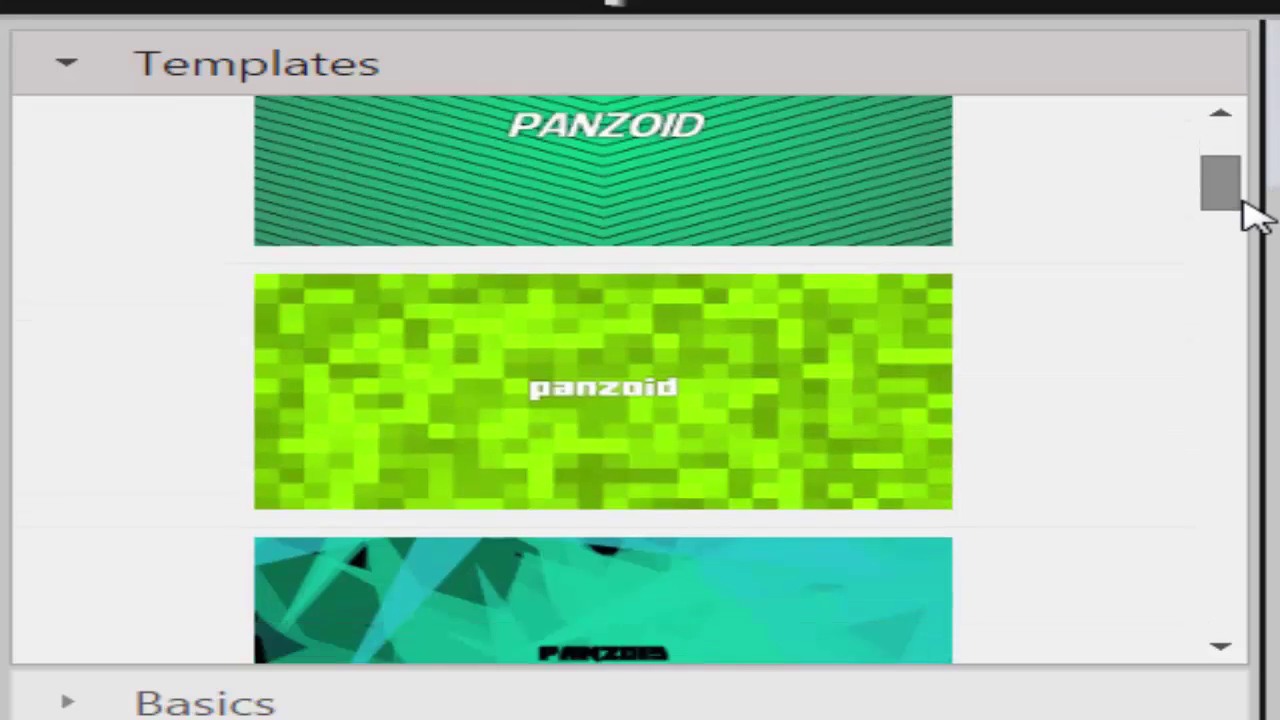
scroll(858, 260, "down", 6)
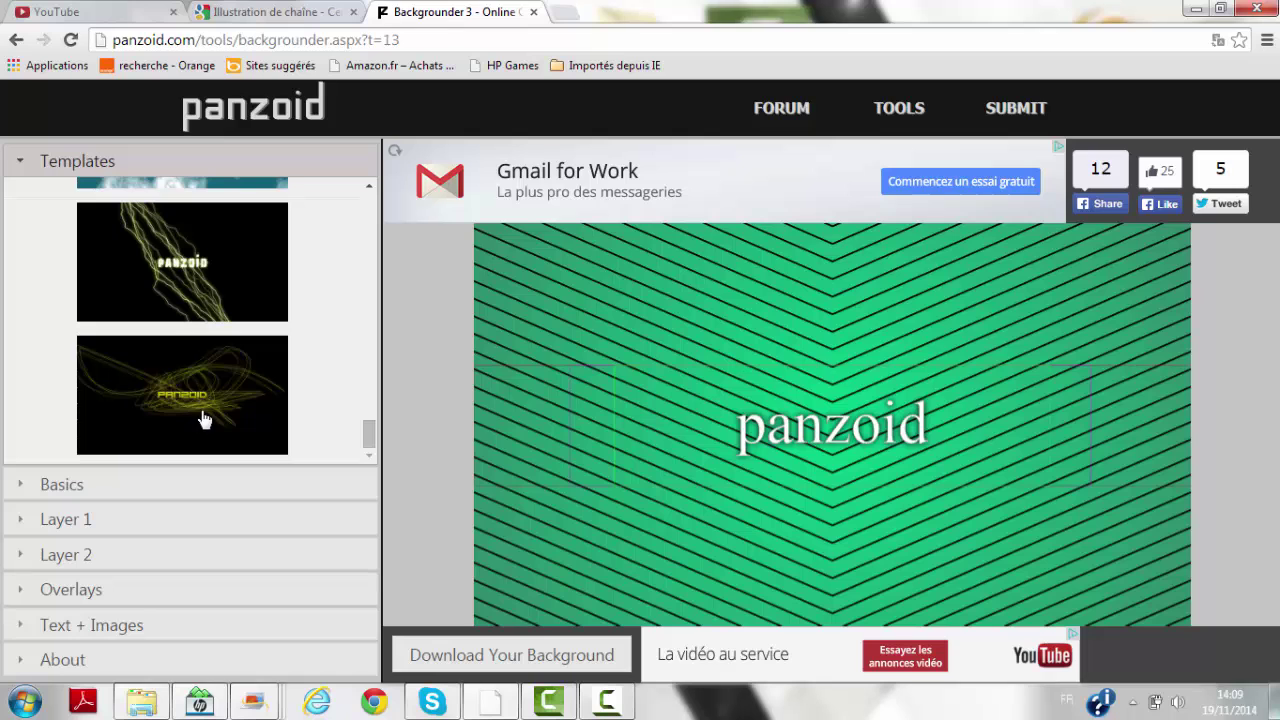
left_click_drag(365, 437, 387, 234)
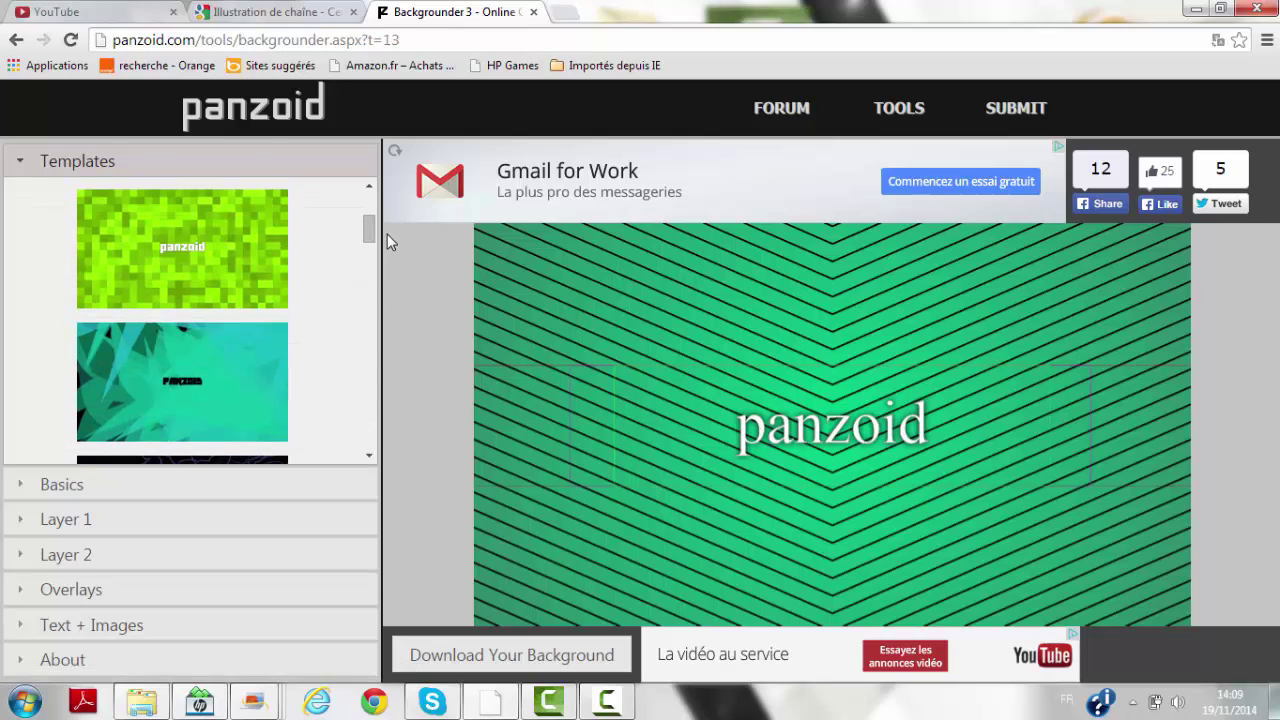
left_click(231, 375)
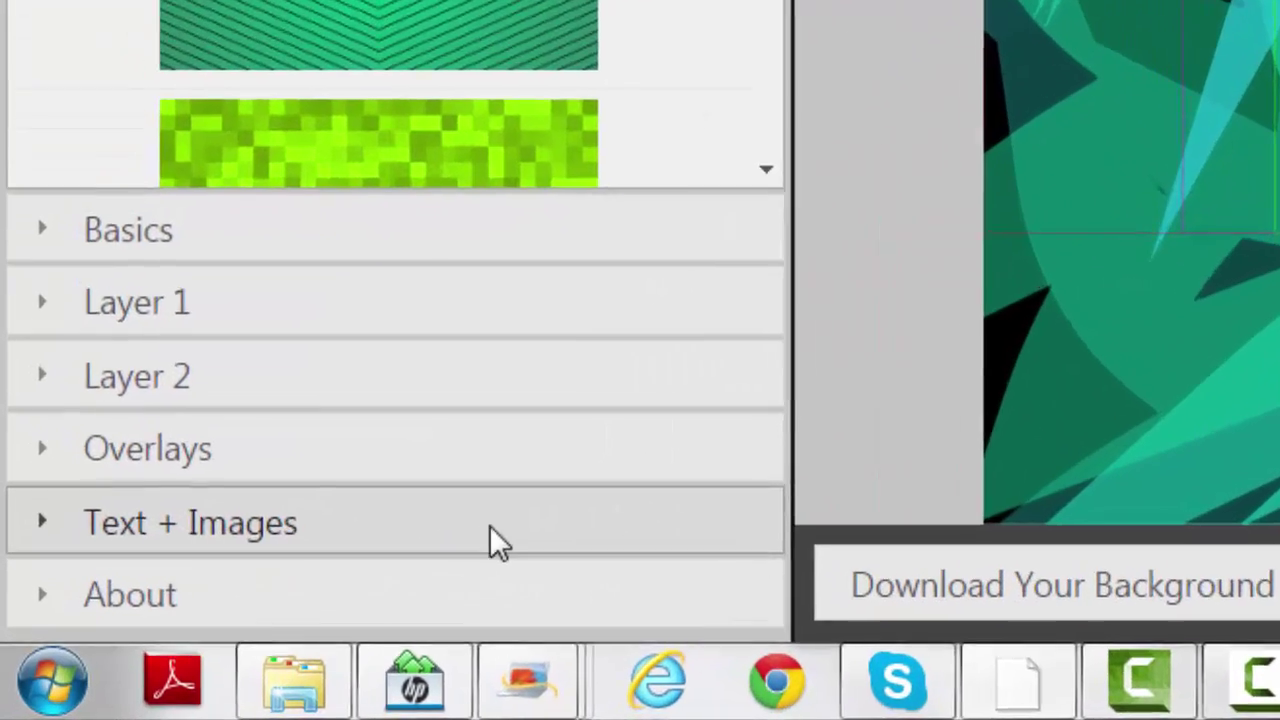
Replace the text of Sprite 1 with "Zene34200 GaminG".
left_click(238, 630)
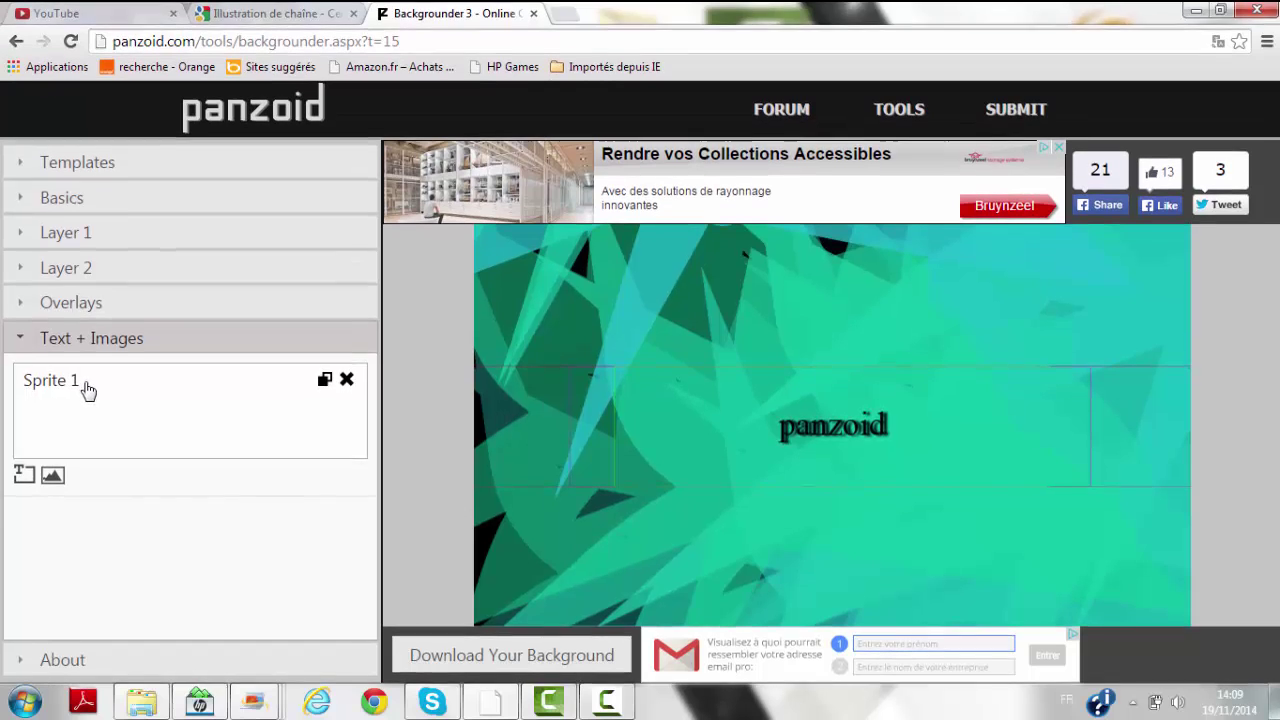
left_click(185, 18)
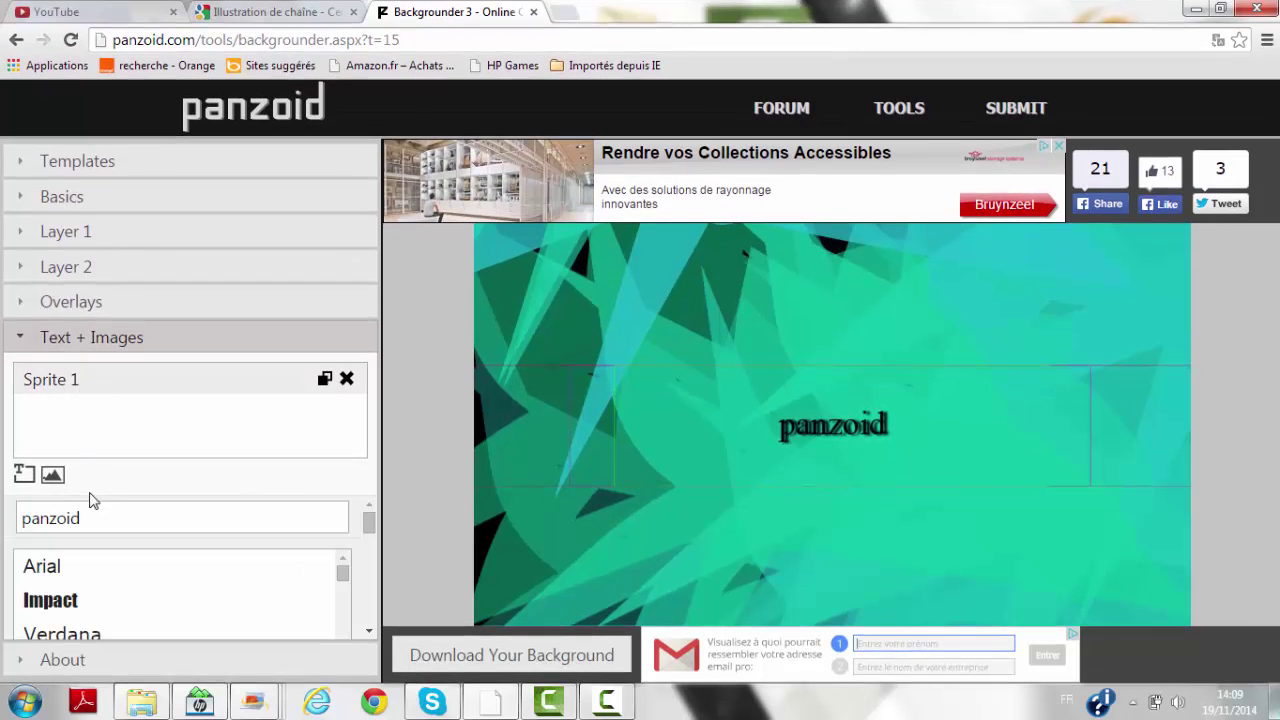
left_click_drag(80, 517, 3, 521)
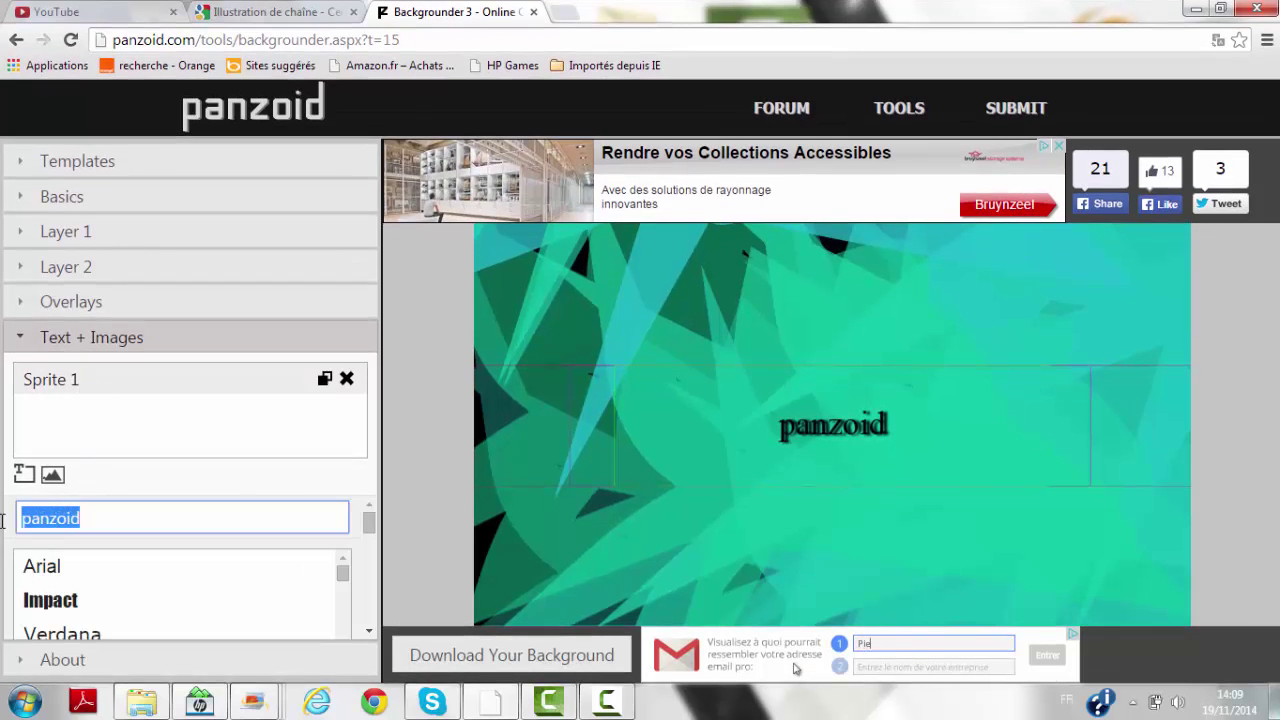
key("BackSpace")
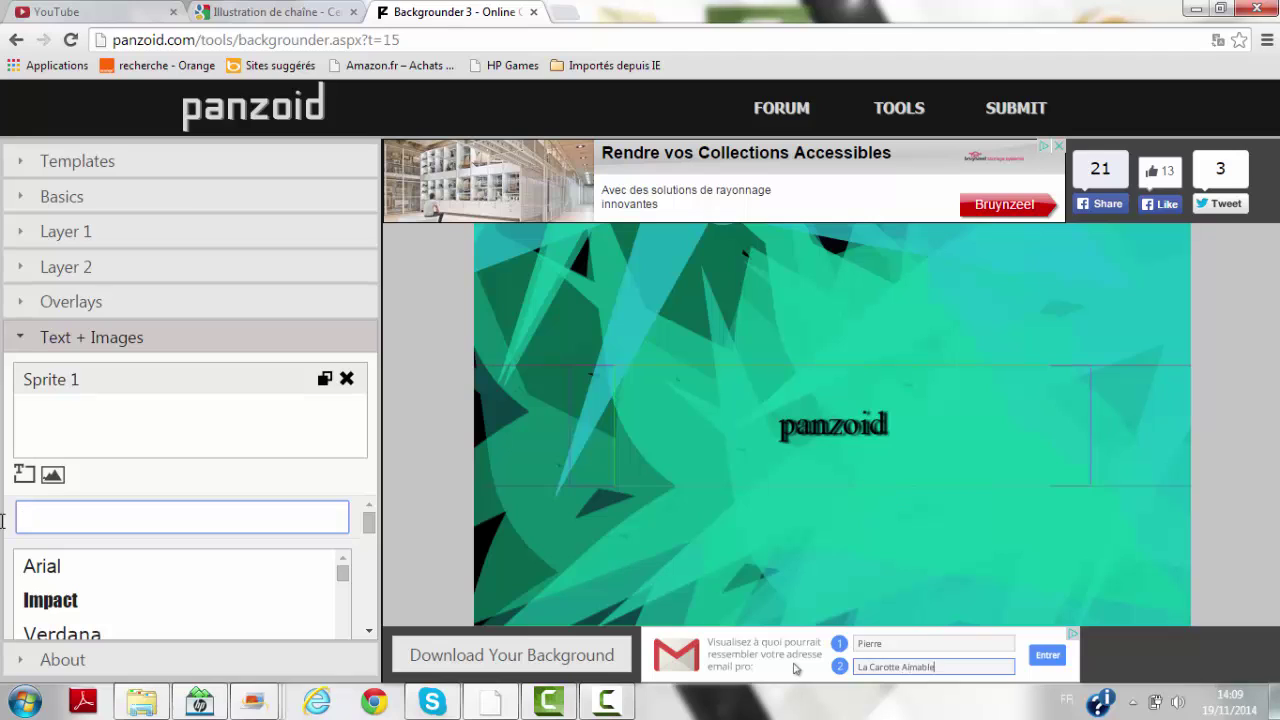
type("Zene")
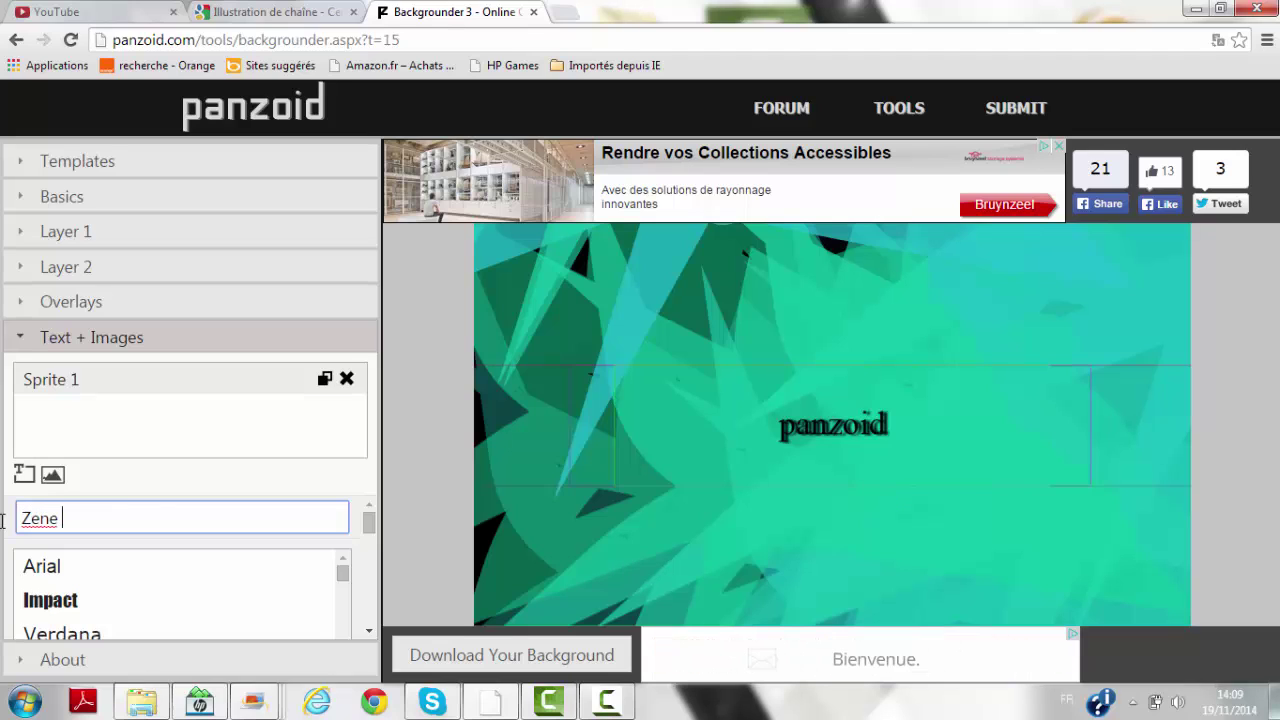
type("342")
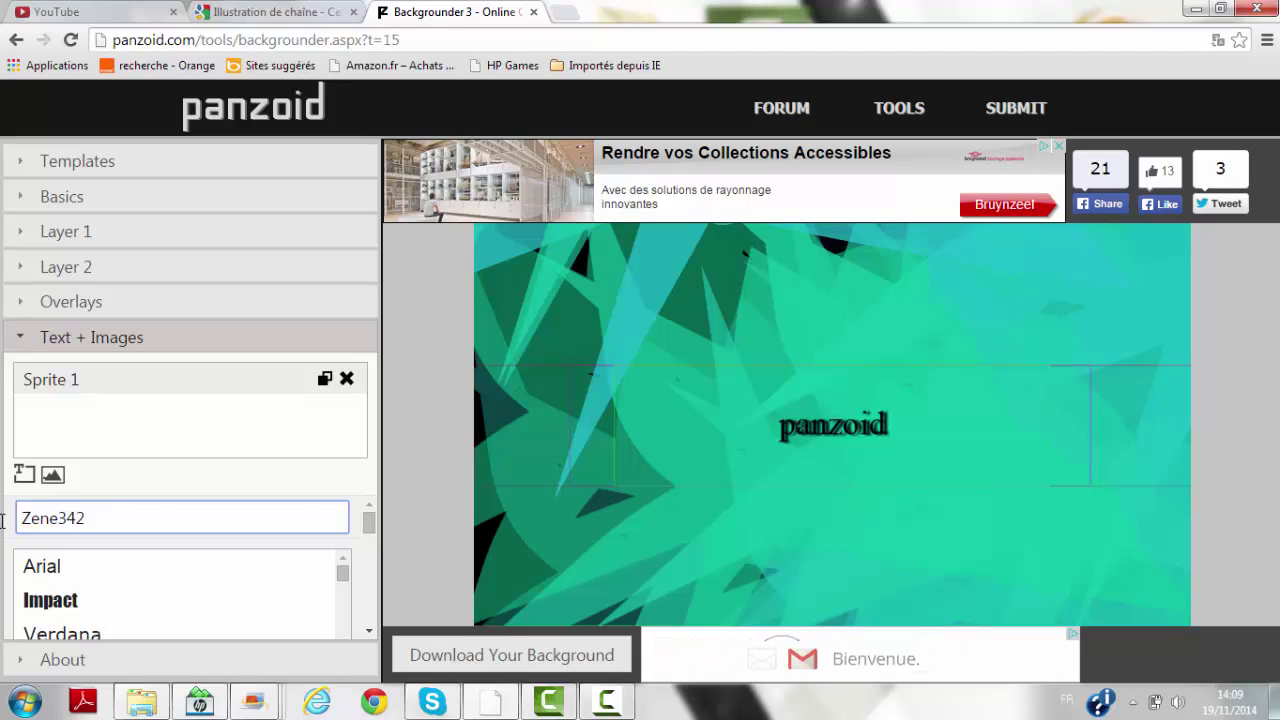
type("00 GaminG")
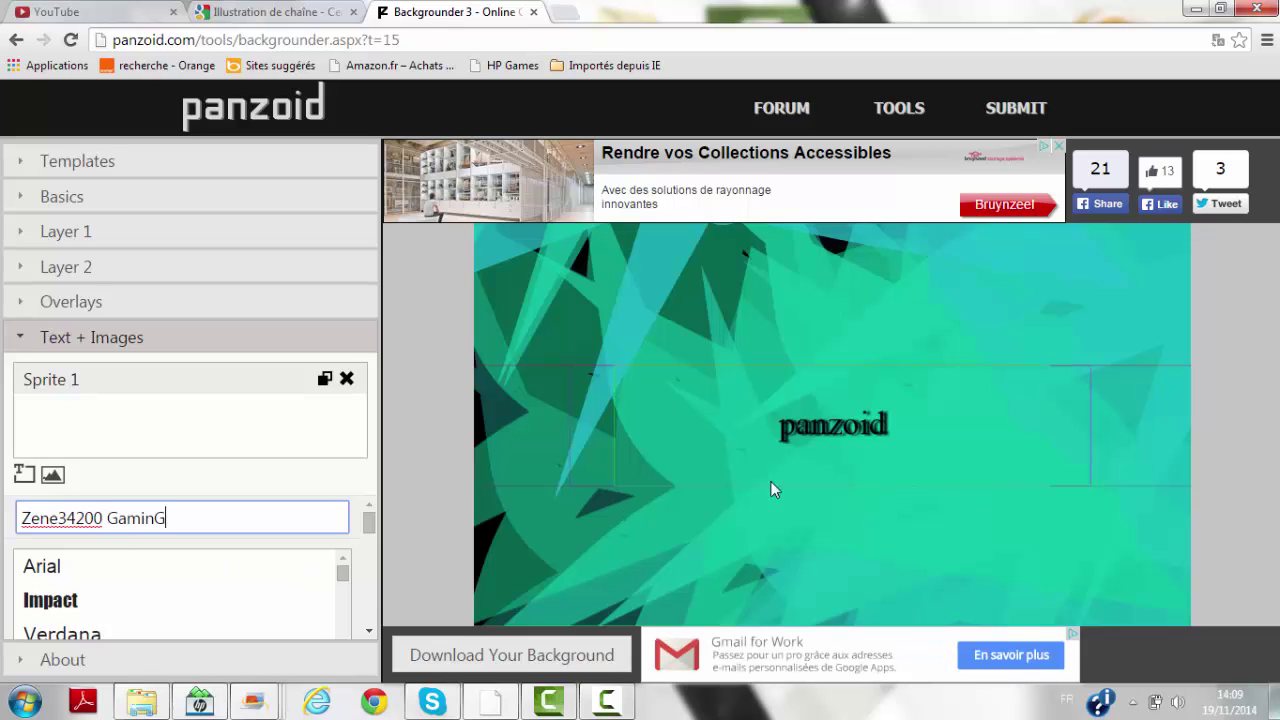
left_click(387, 446)
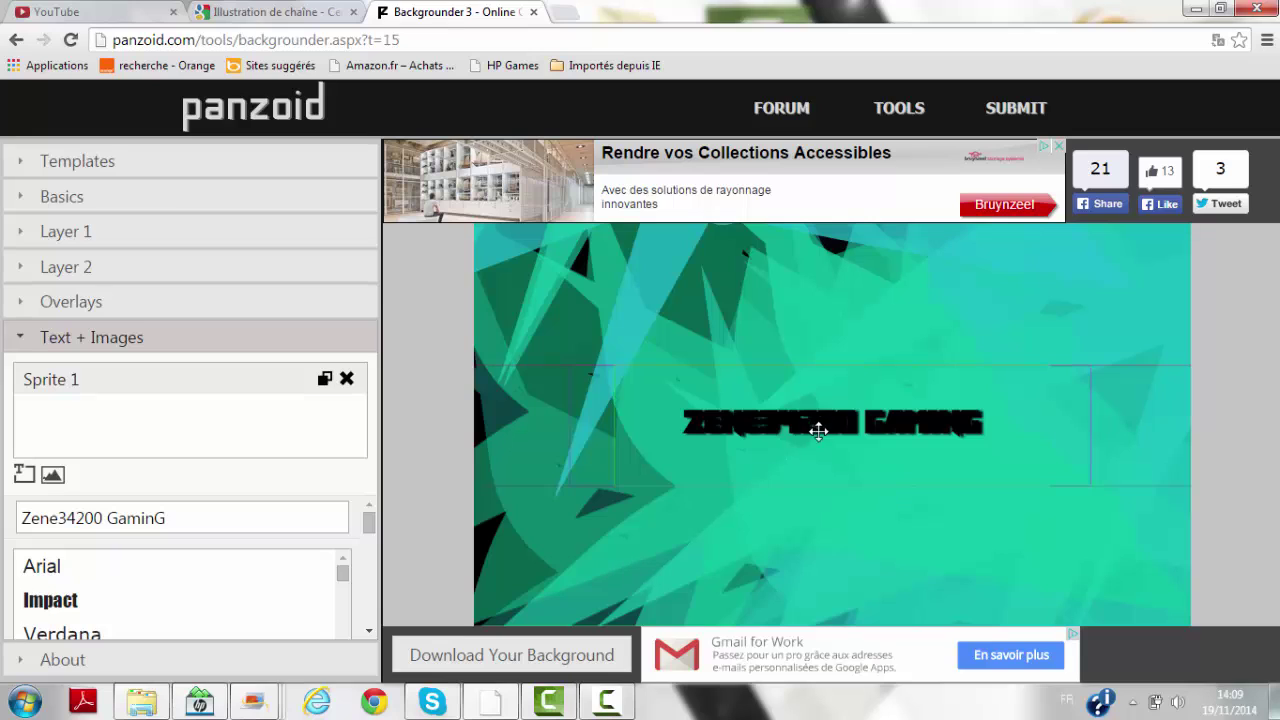
Set the font of the banner text to Danger Diabolik.
left_click_drag(369, 528, 370, 537)
scroll(370, 535, "up", 2)
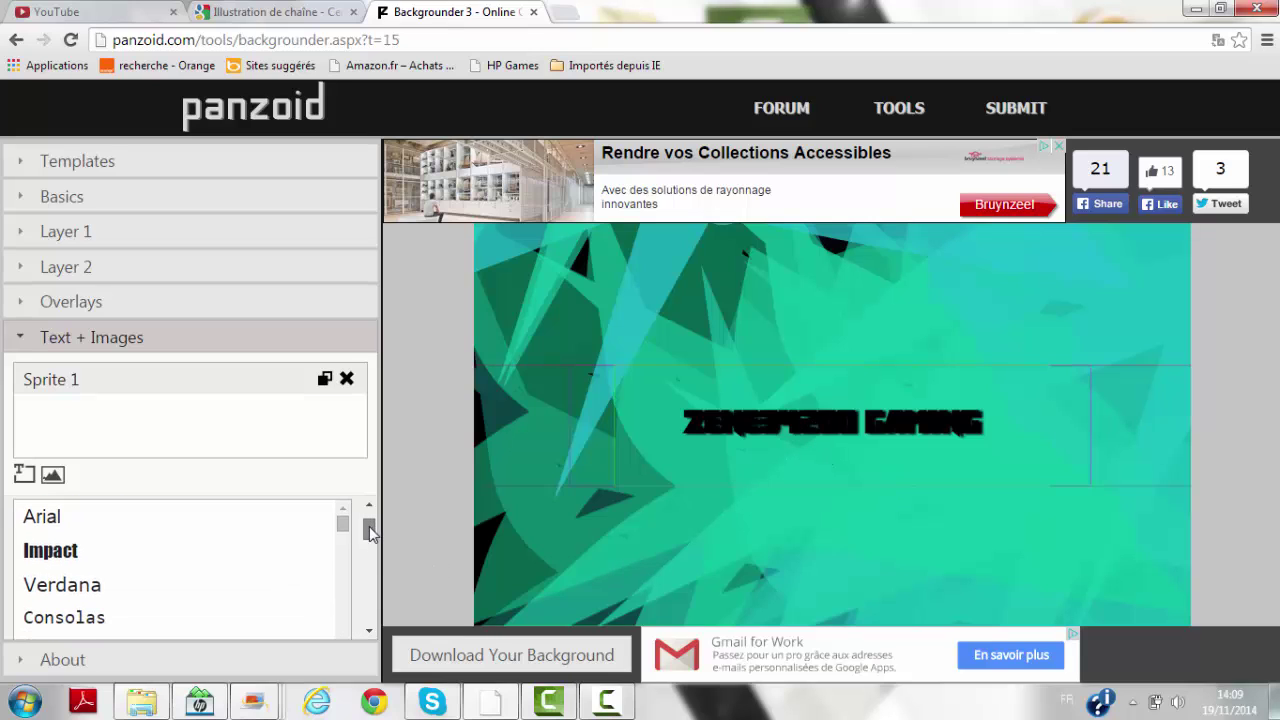
left_click_drag(347, 528, 348, 558)
scroll(293, 563, "down", 1)
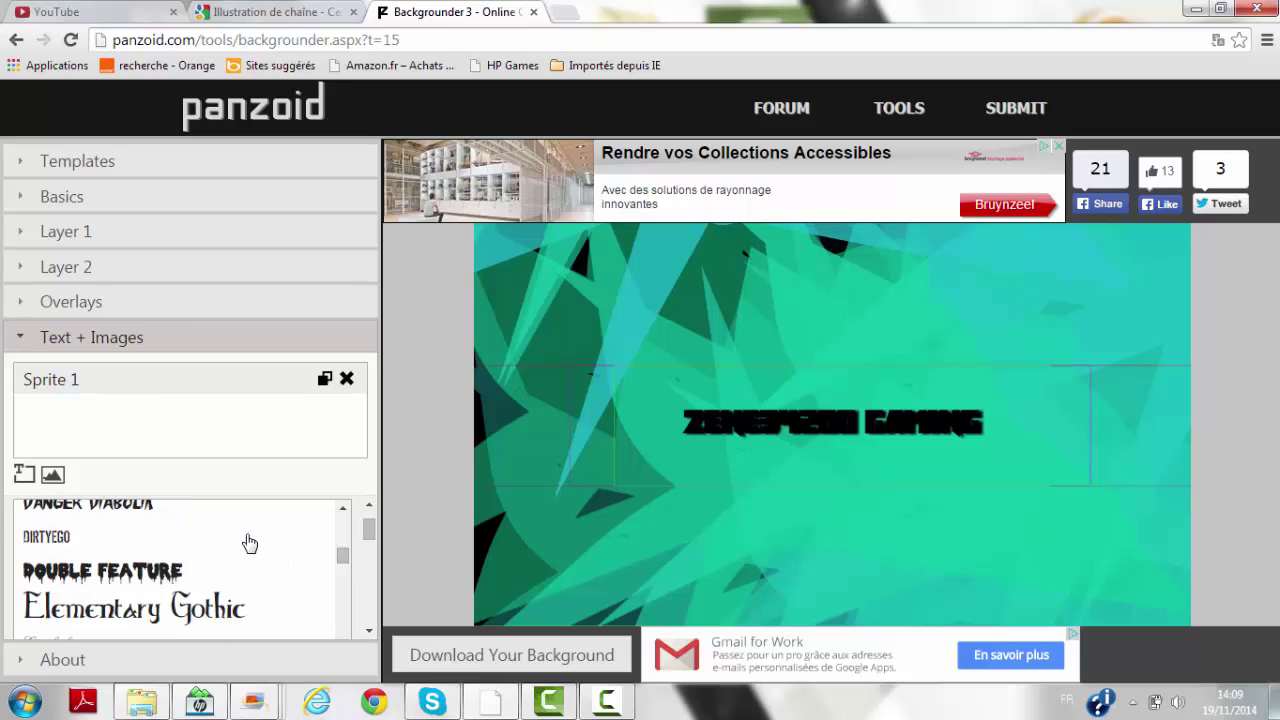
left_click(231, 517)
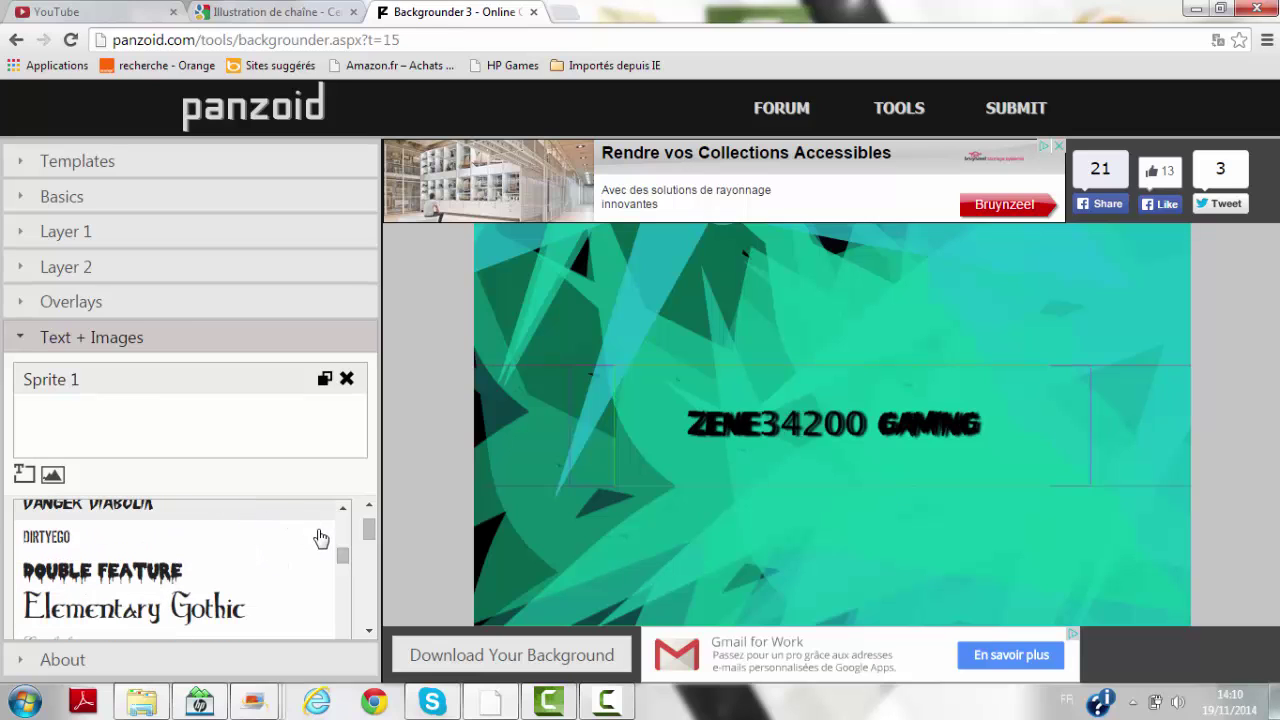
Try the Karate font on the banner text.
left_click_drag(358, 558, 352, 560)
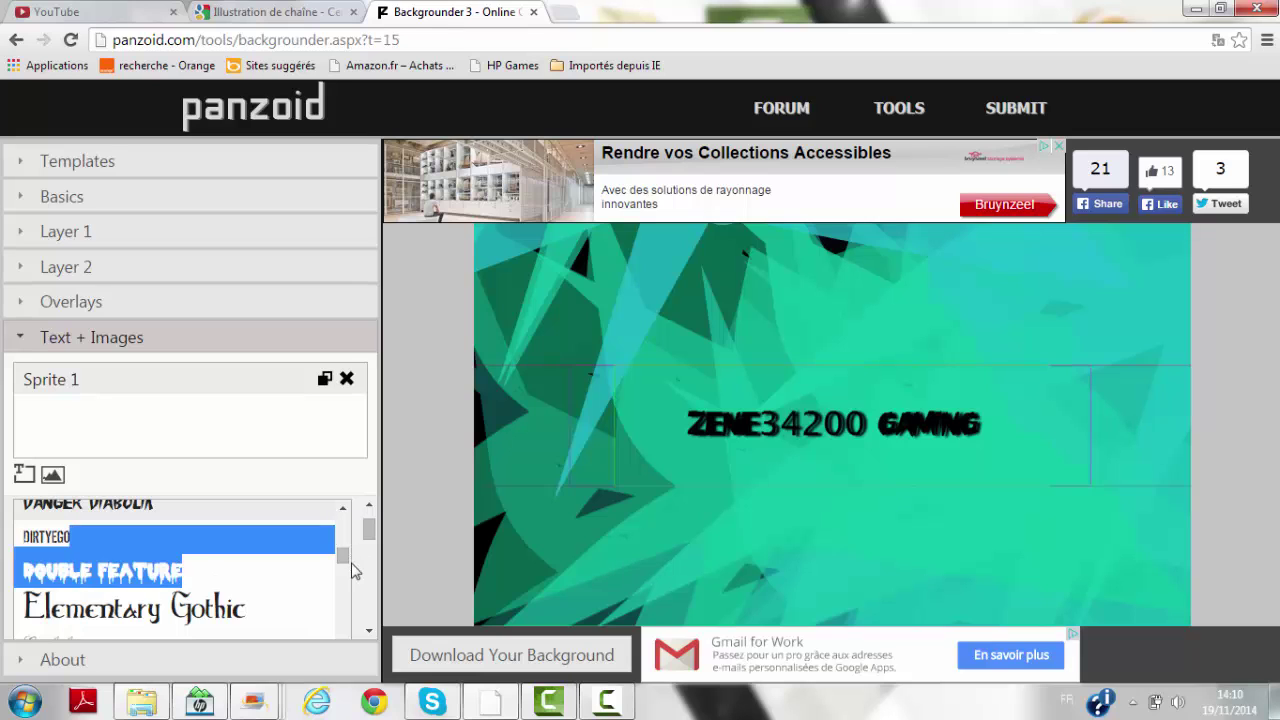
scroll(345, 551, "up", 3)
scroll(343, 556, "down", 10)
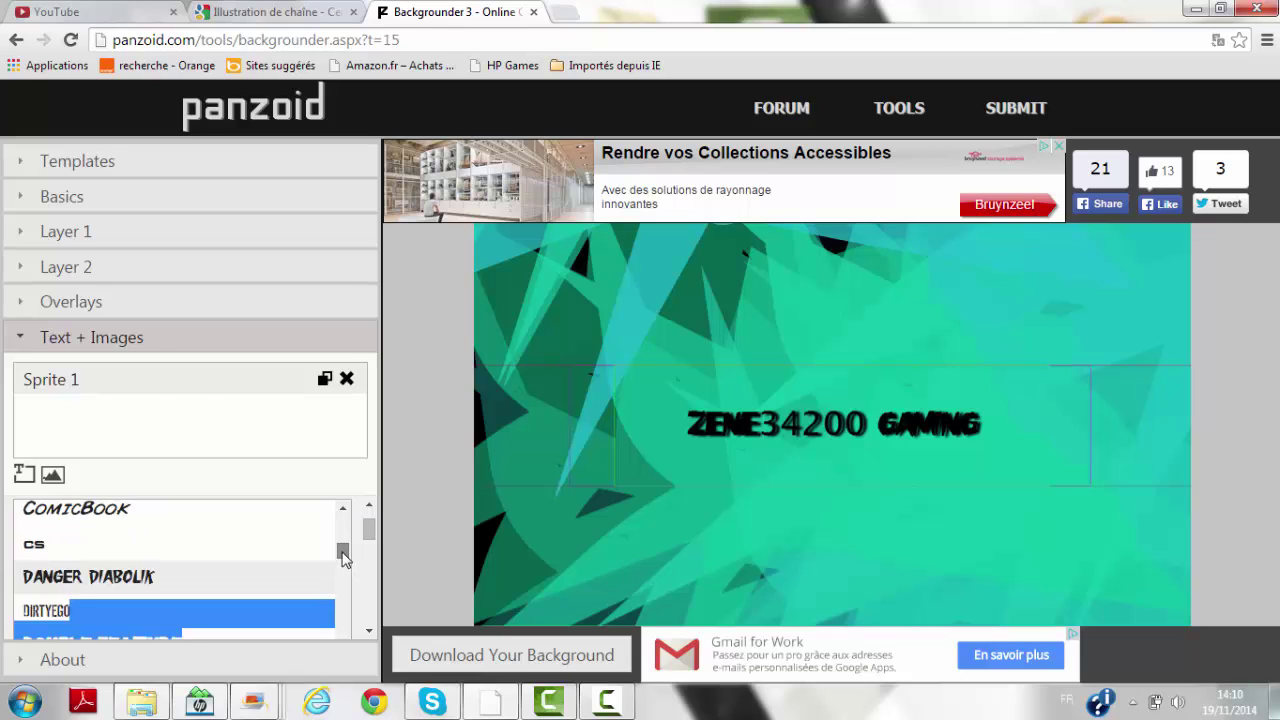
left_click_drag(342, 572, 339, 591)
left_click(293, 580)
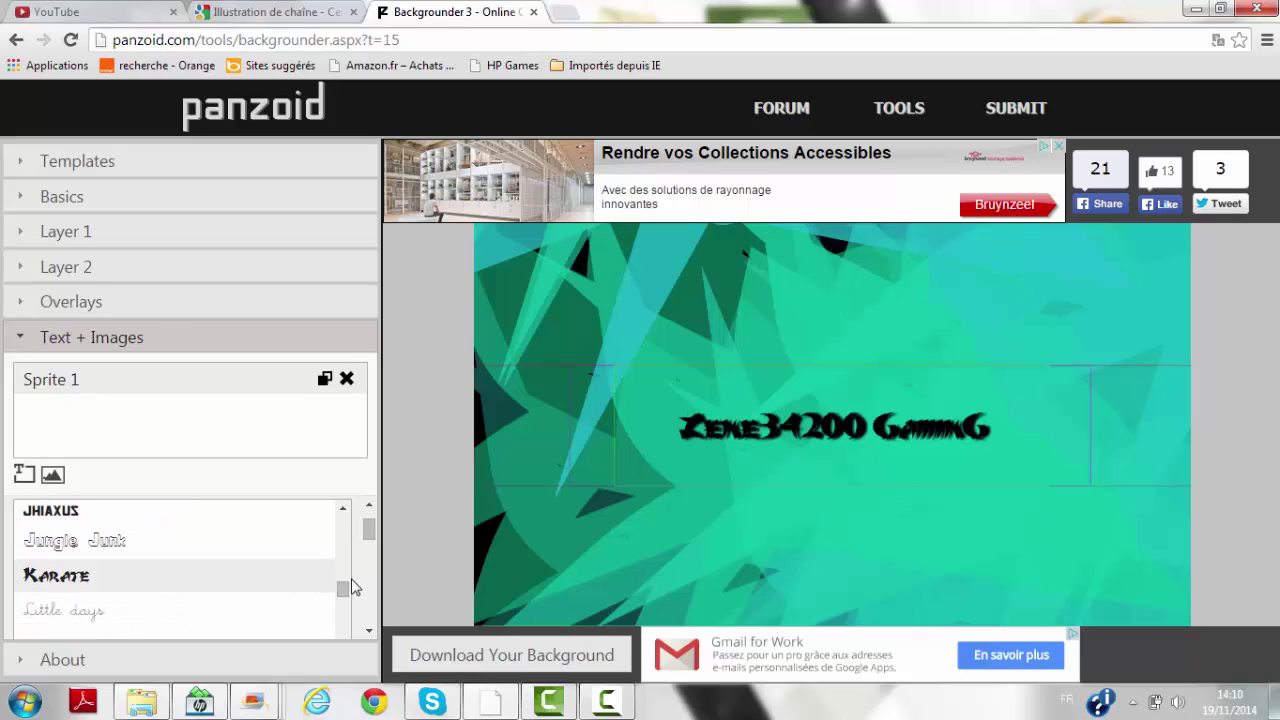
Try the Mousou and MB Underground fonts on the banner text.
left_click_drag(338, 592, 346, 612)
scroll(345, 612, "down", 1)
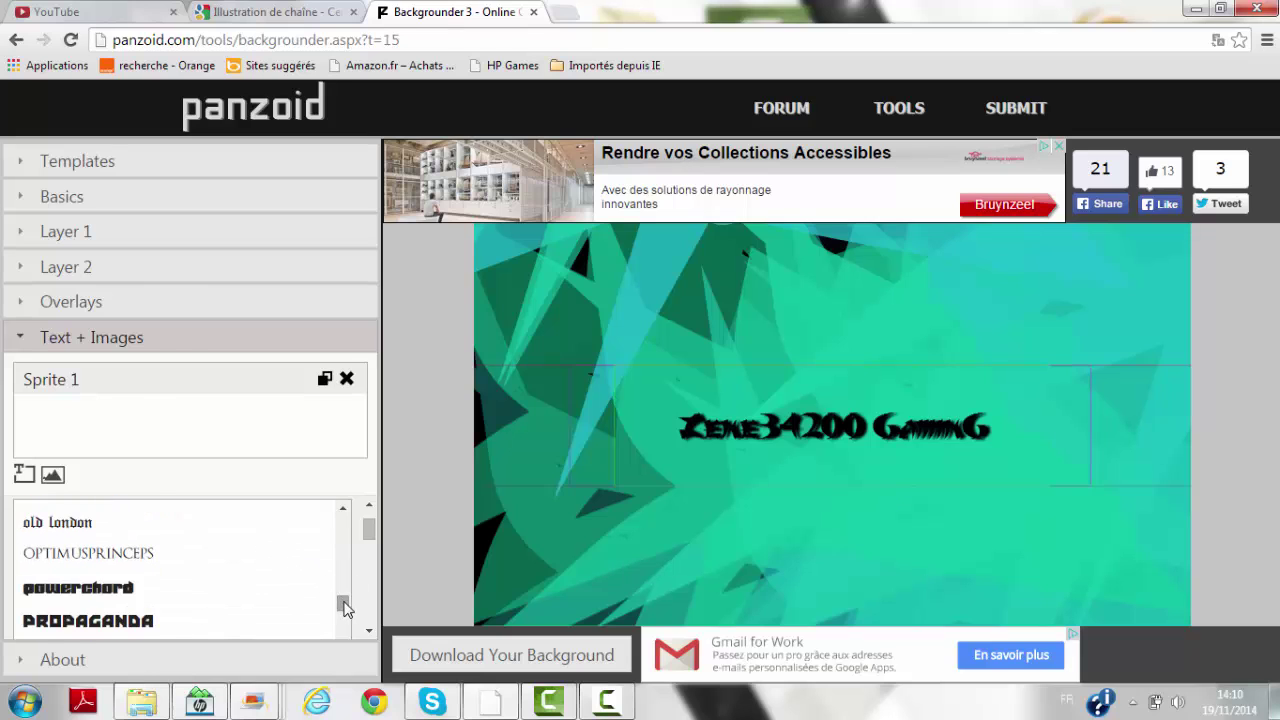
scroll(343, 600, "up", 1)
left_click(207, 572)
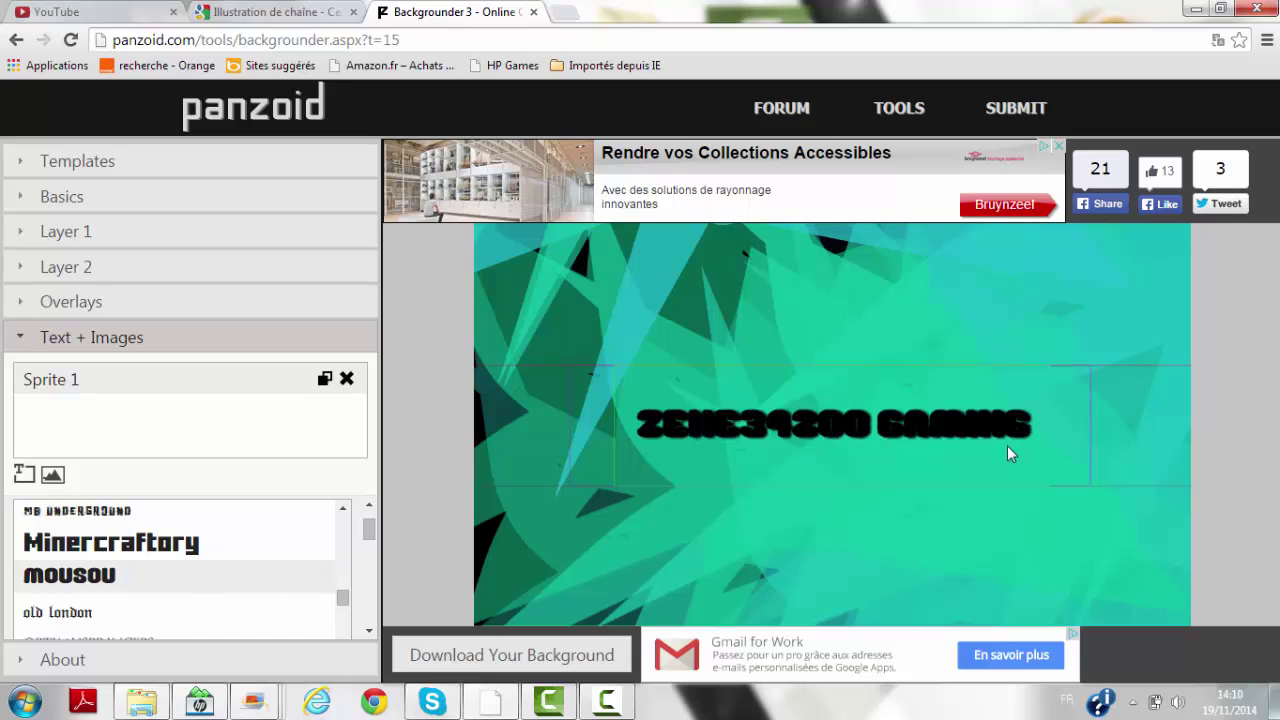
left_click(246, 525)
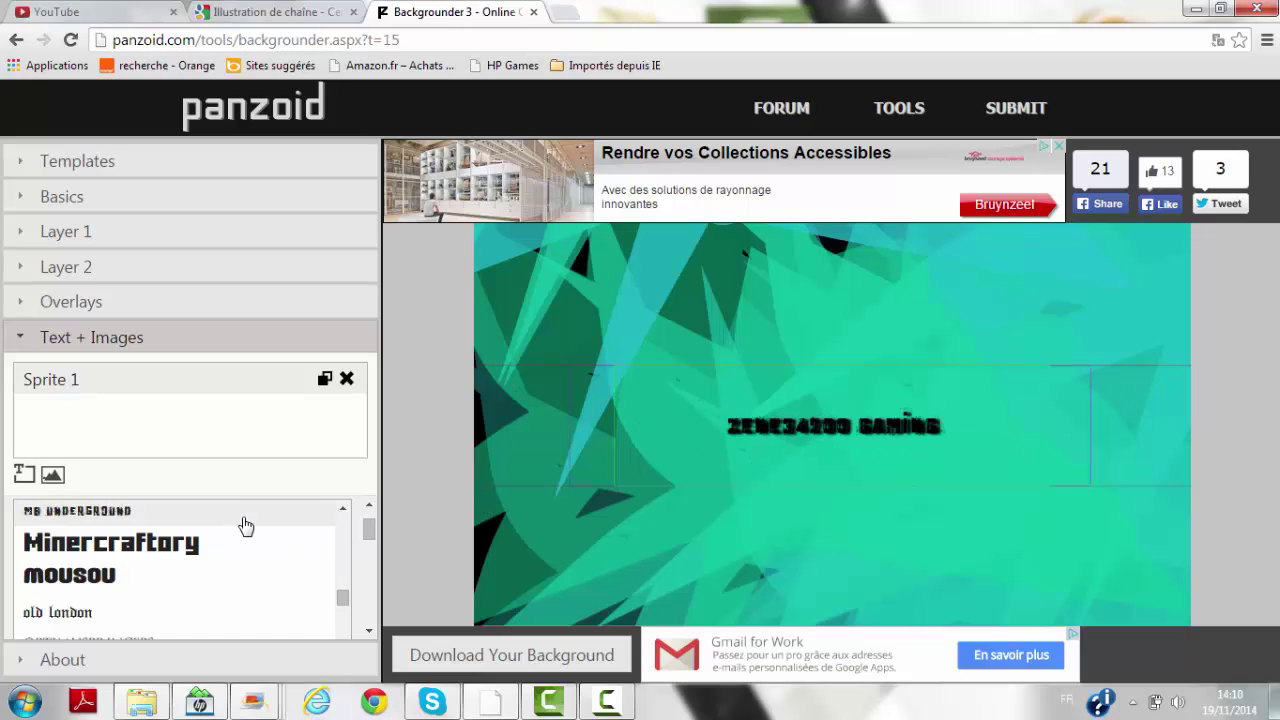
Try the Irish Uncialfabeta and Freshman fonts on the banner text.
scroll(338, 598, "up", 3)
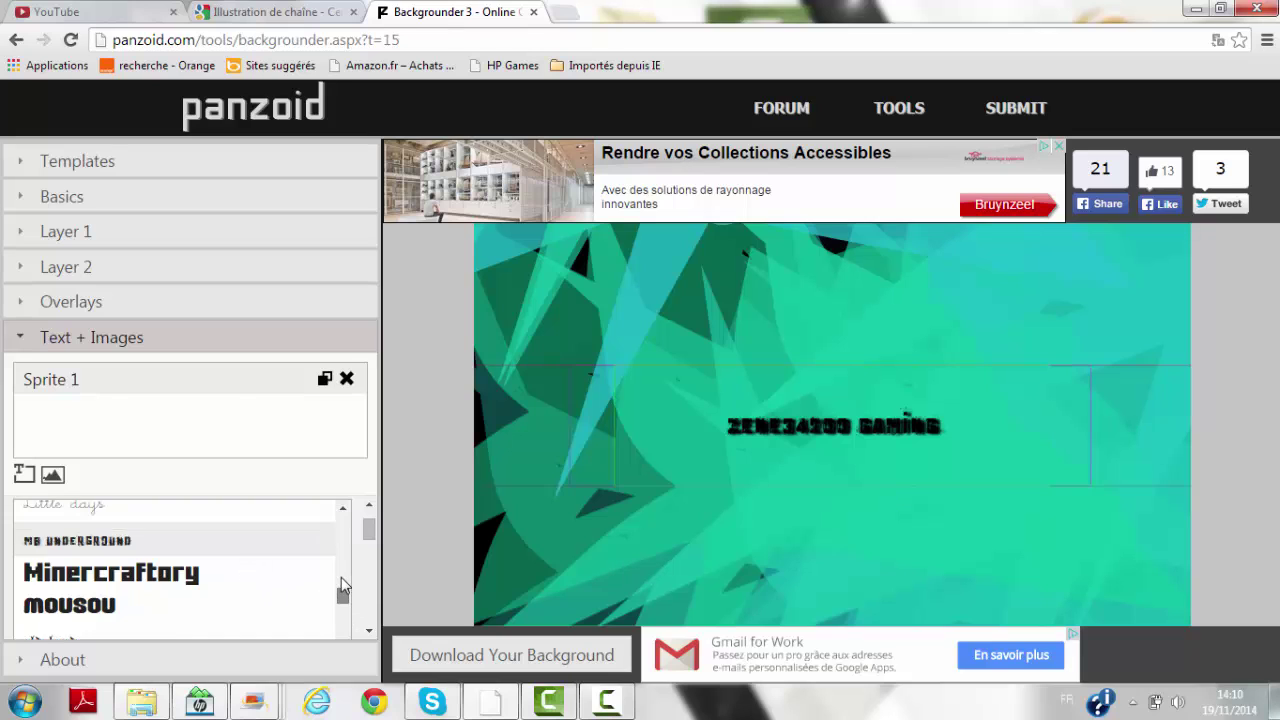
left_click(245, 555)
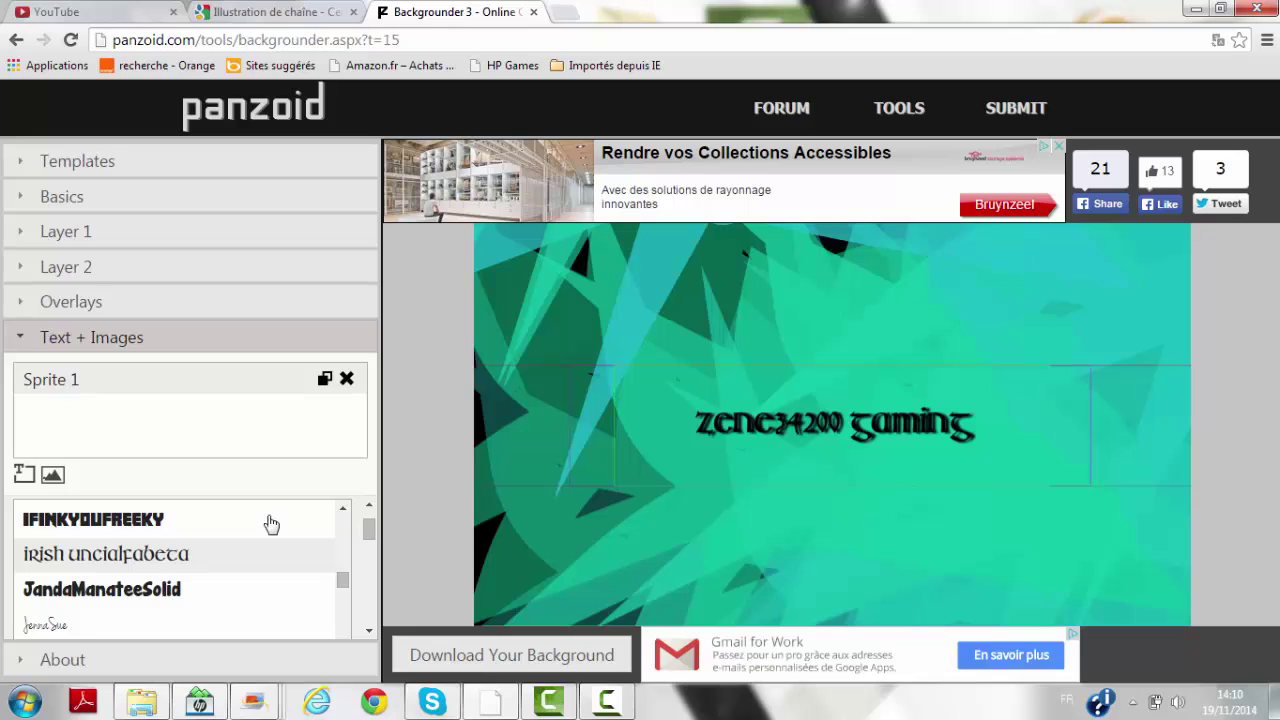
scroll(343, 580, "up", 3)
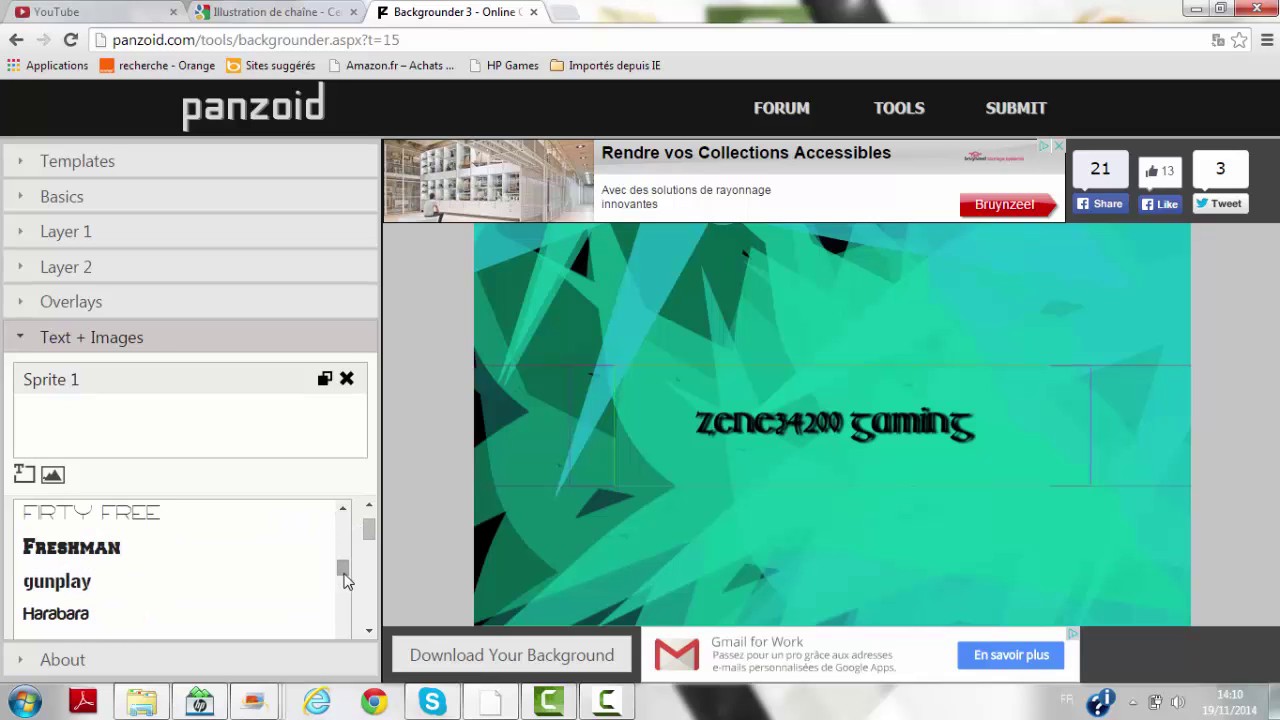
left_click(272, 550)
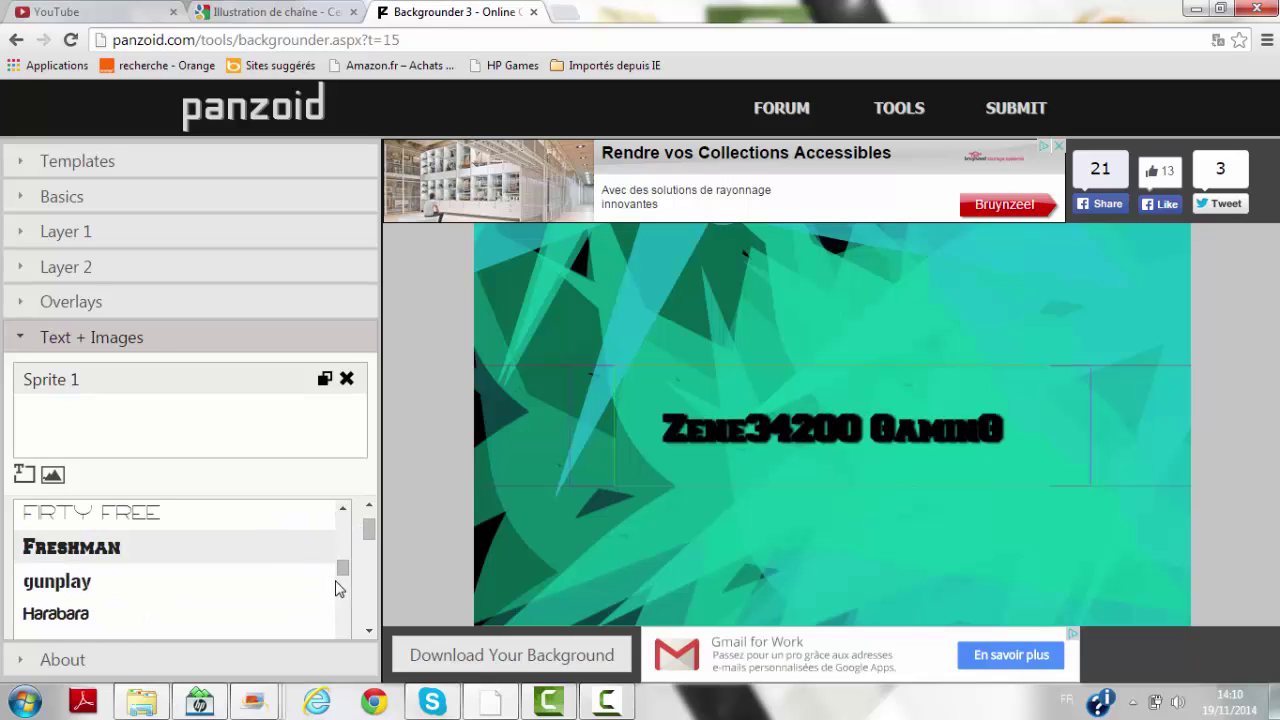
Turn off the text shadow of Sprite 1.
scroll(343, 571, "down", 1)
left_click_drag(376, 540, 376, 602)
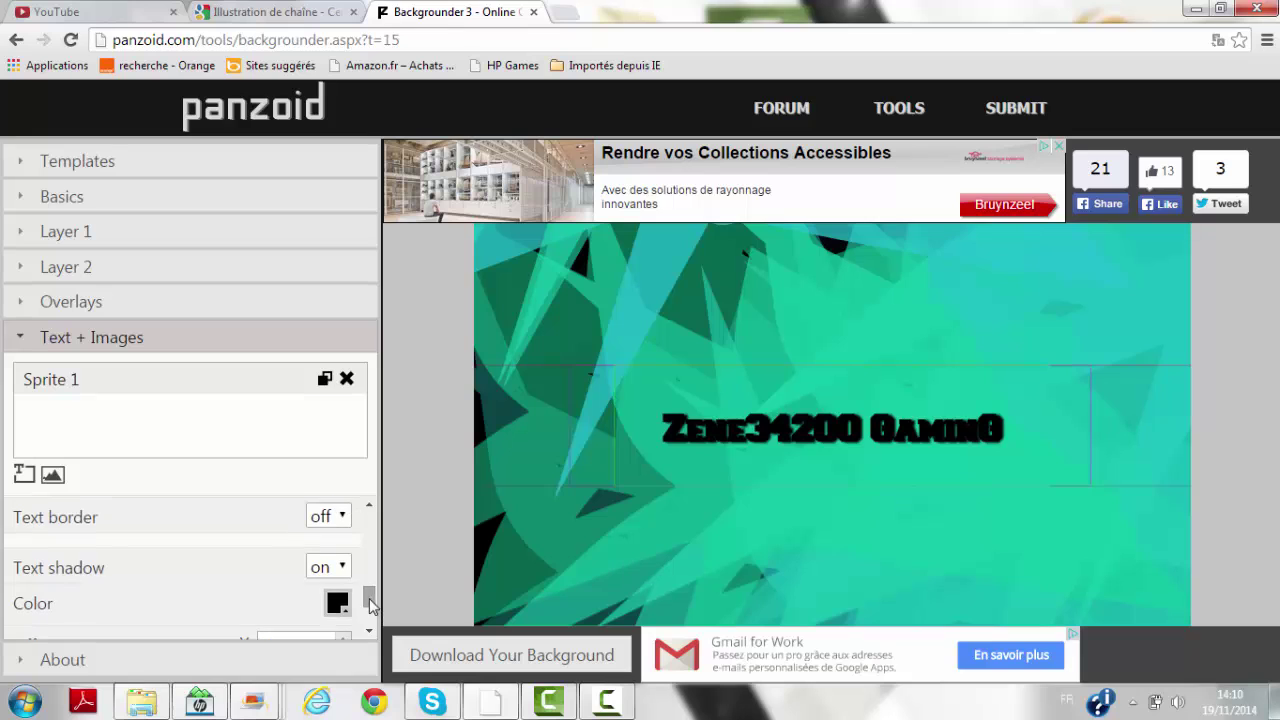
left_click(328, 567)
left_click(340, 592)
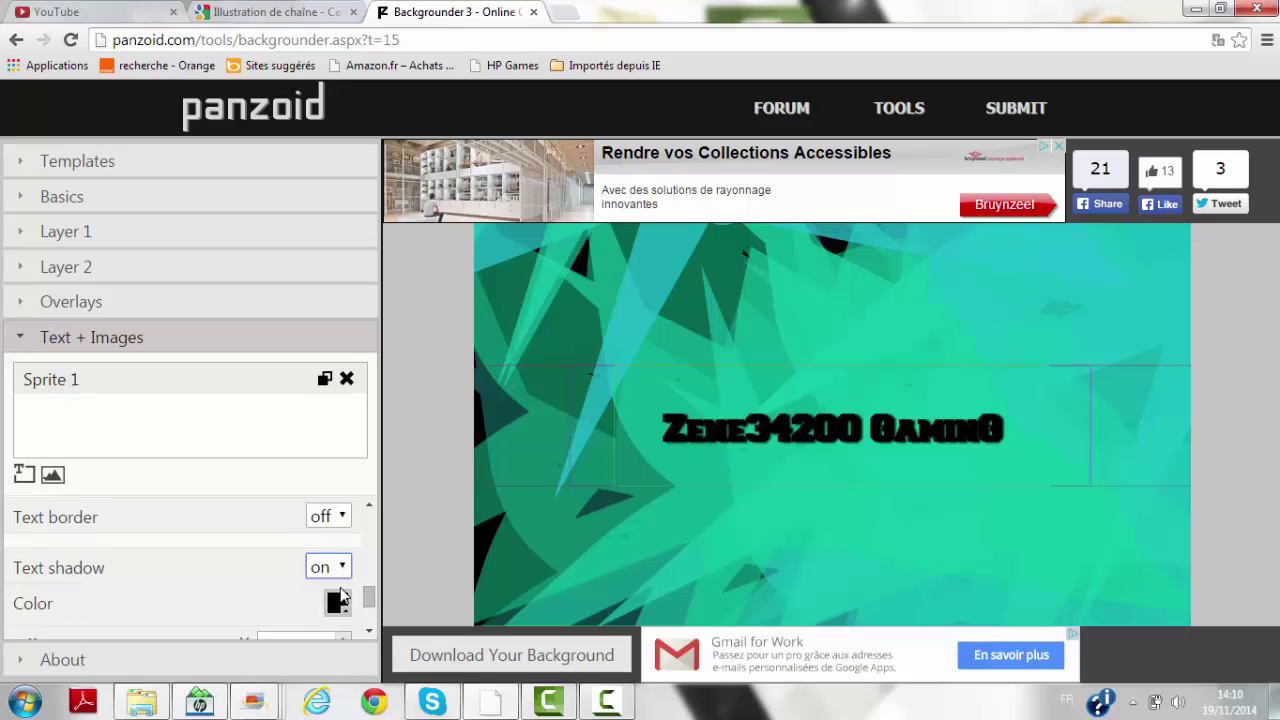
Try the banner text in the Mousou font without its shadow.
left_click_drag(376, 594, 388, 508)
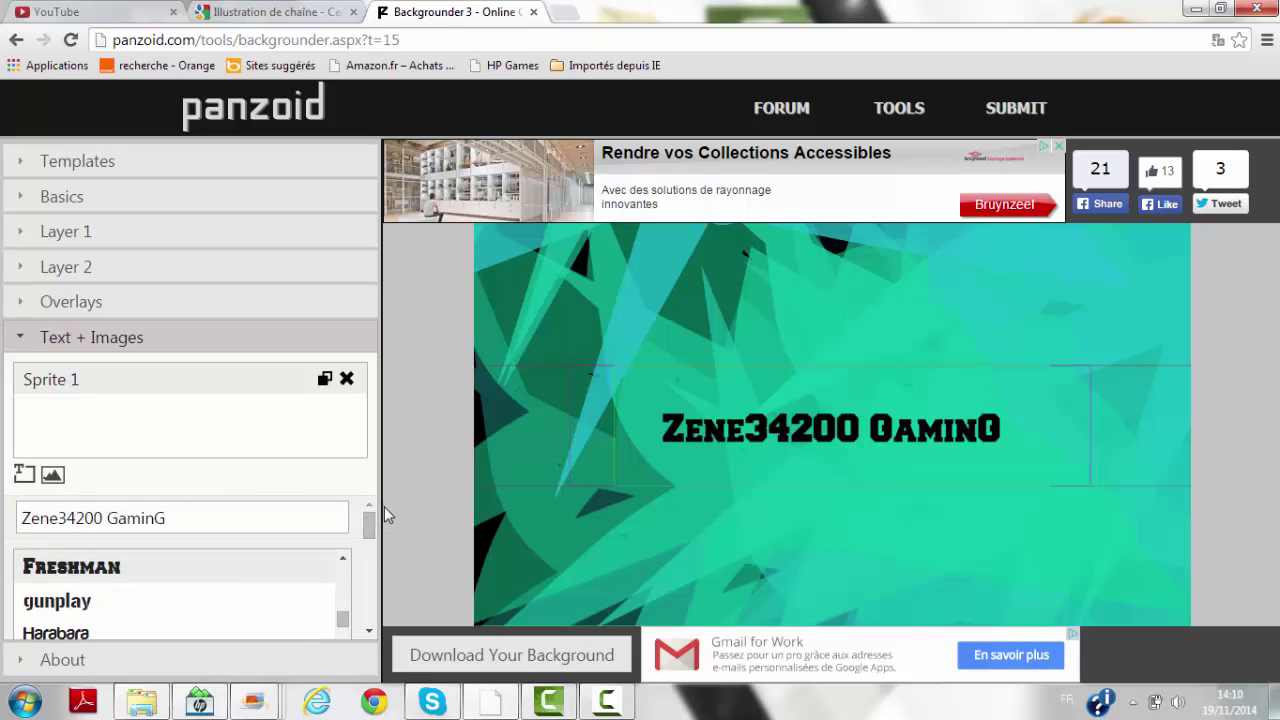
scroll(340, 575, "down", 2)
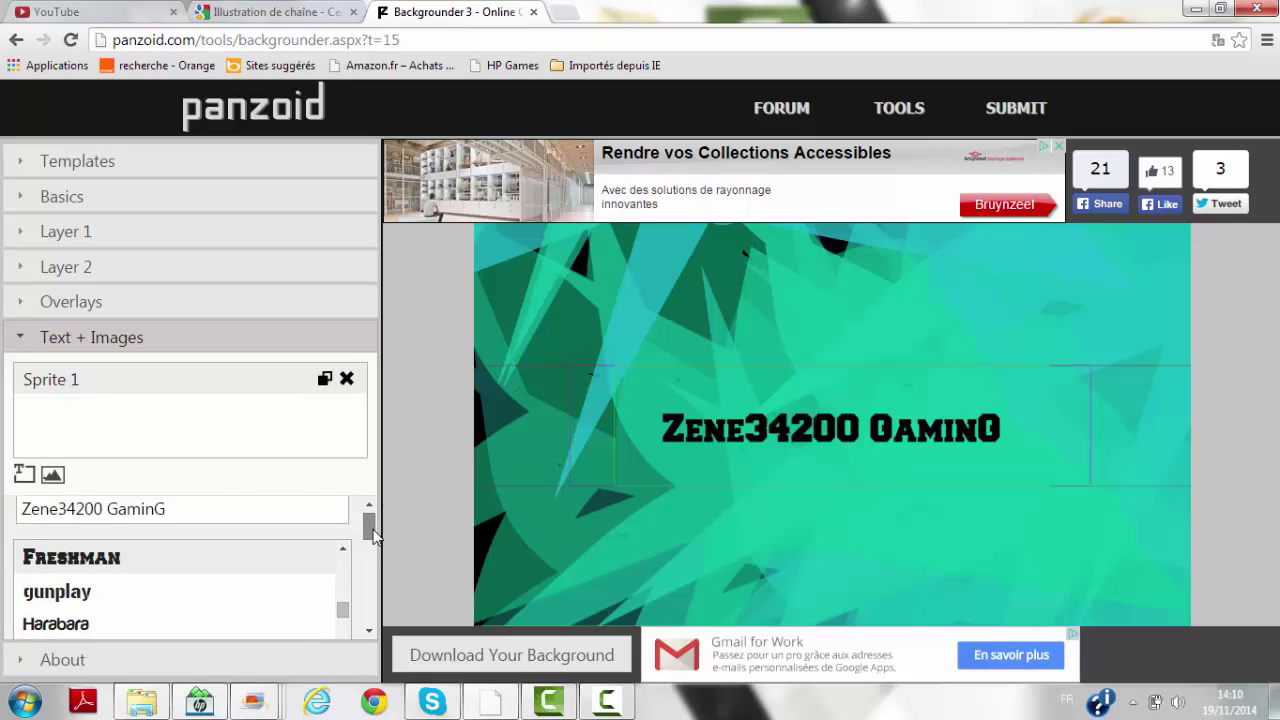
left_click_drag(343, 585, 343, 603)
left_click(313, 541)
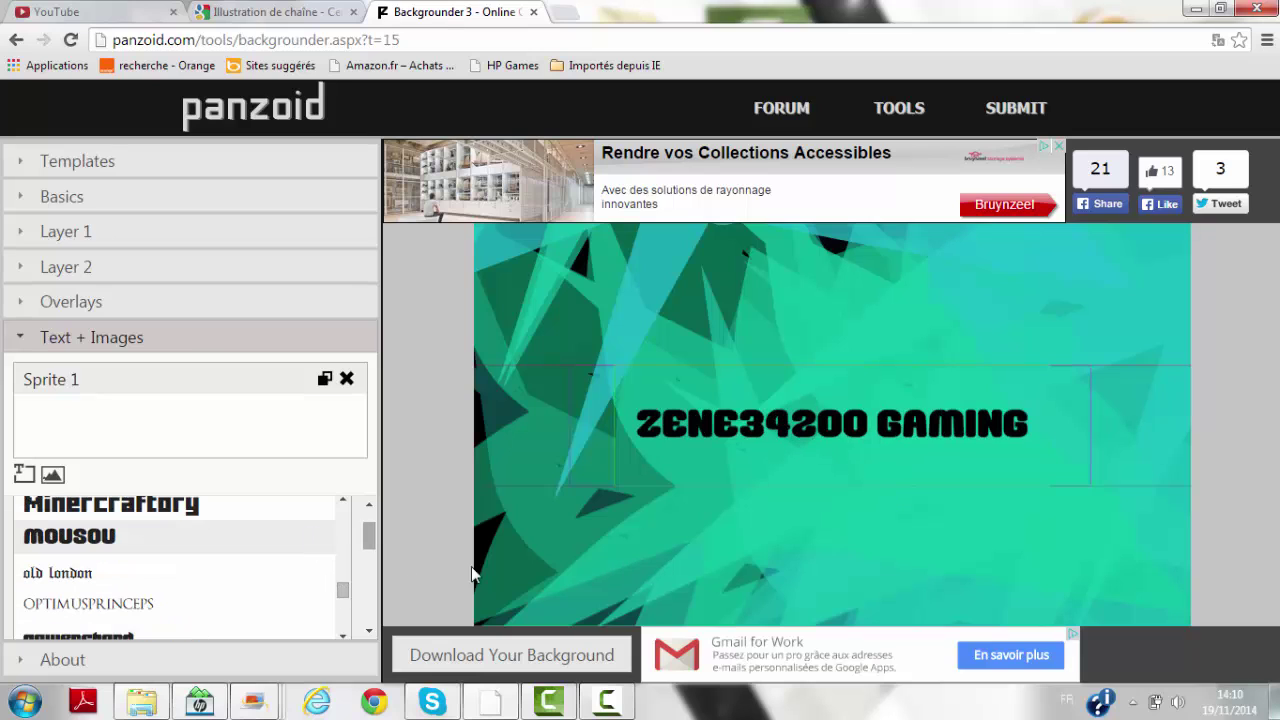
Move the banner text up within the central guide area and set its font size to 115.
left_click_drag(846, 432, 851, 404)
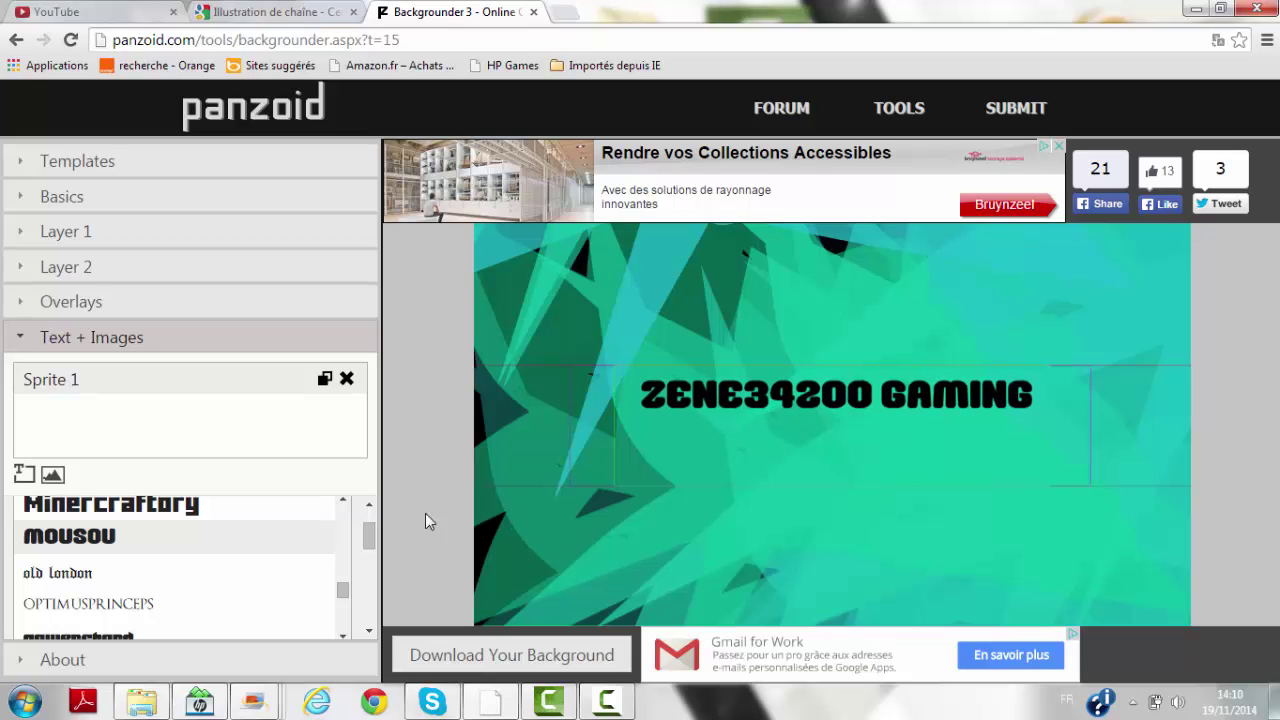
left_click_drag(369, 537, 356, 606)
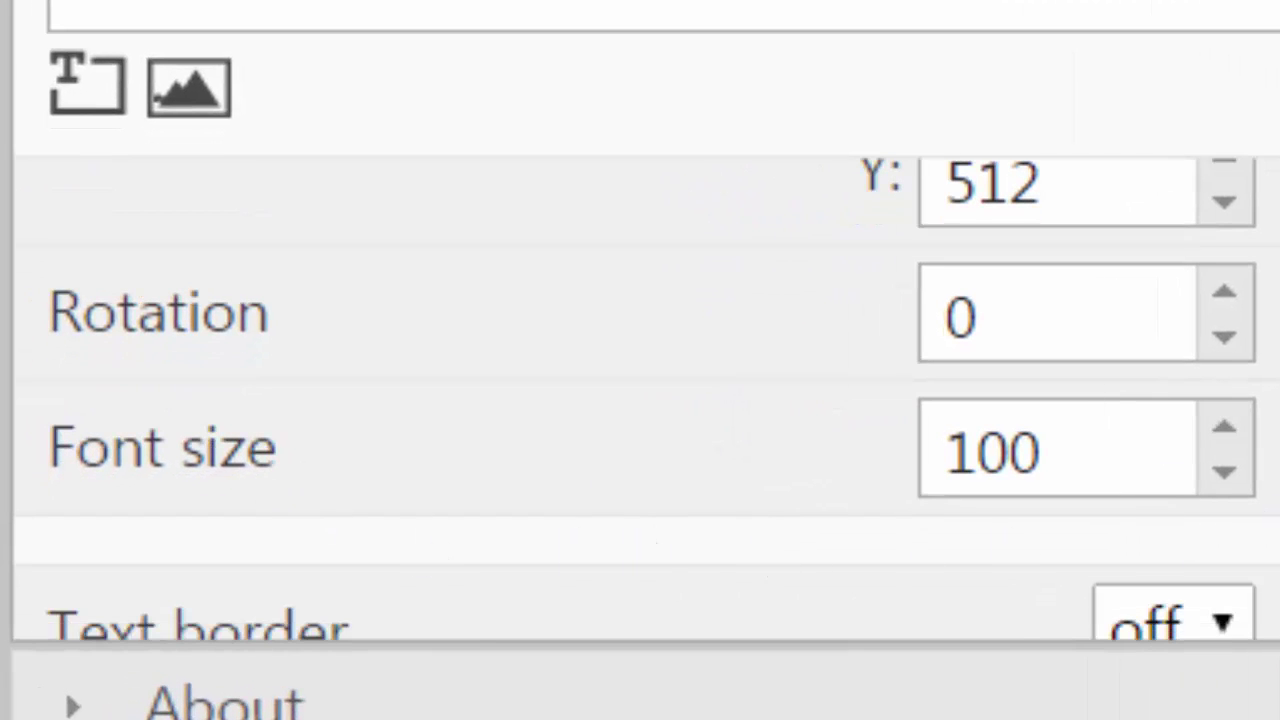
left_click(1224, 432)
left_click_drag(1224, 432, 1226, 440)
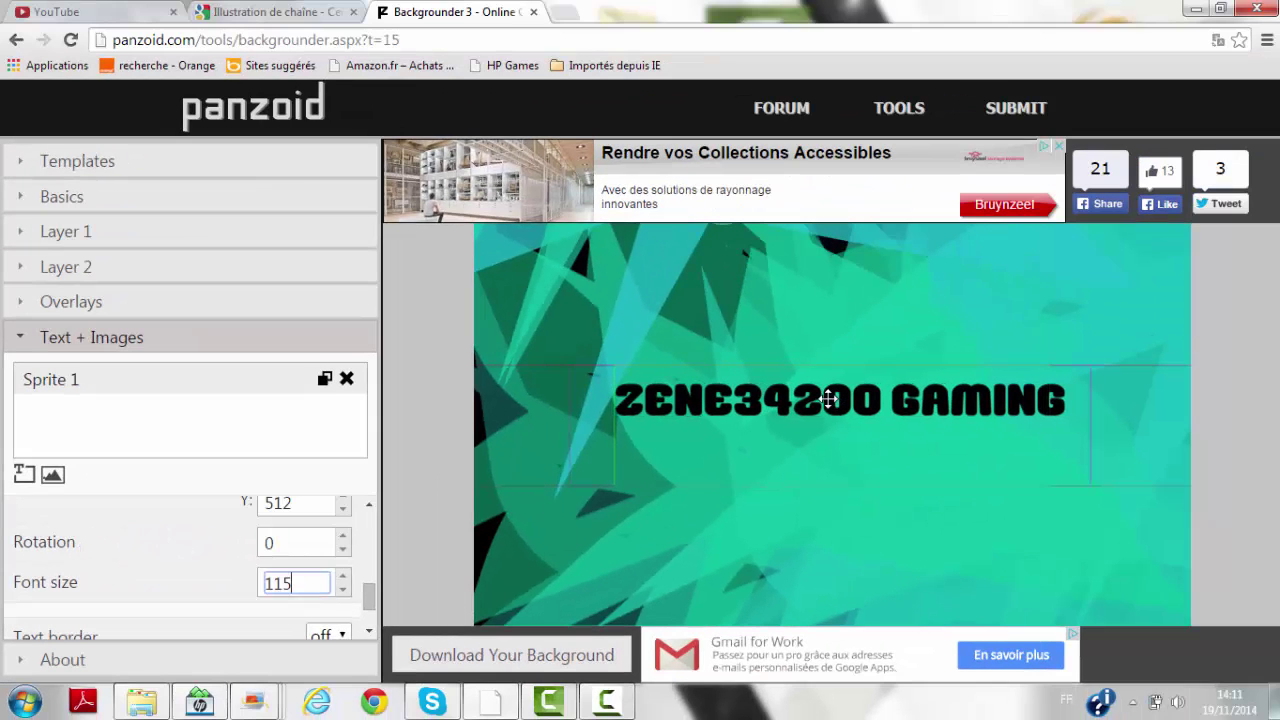
left_click_drag(826, 396, 830, 401)
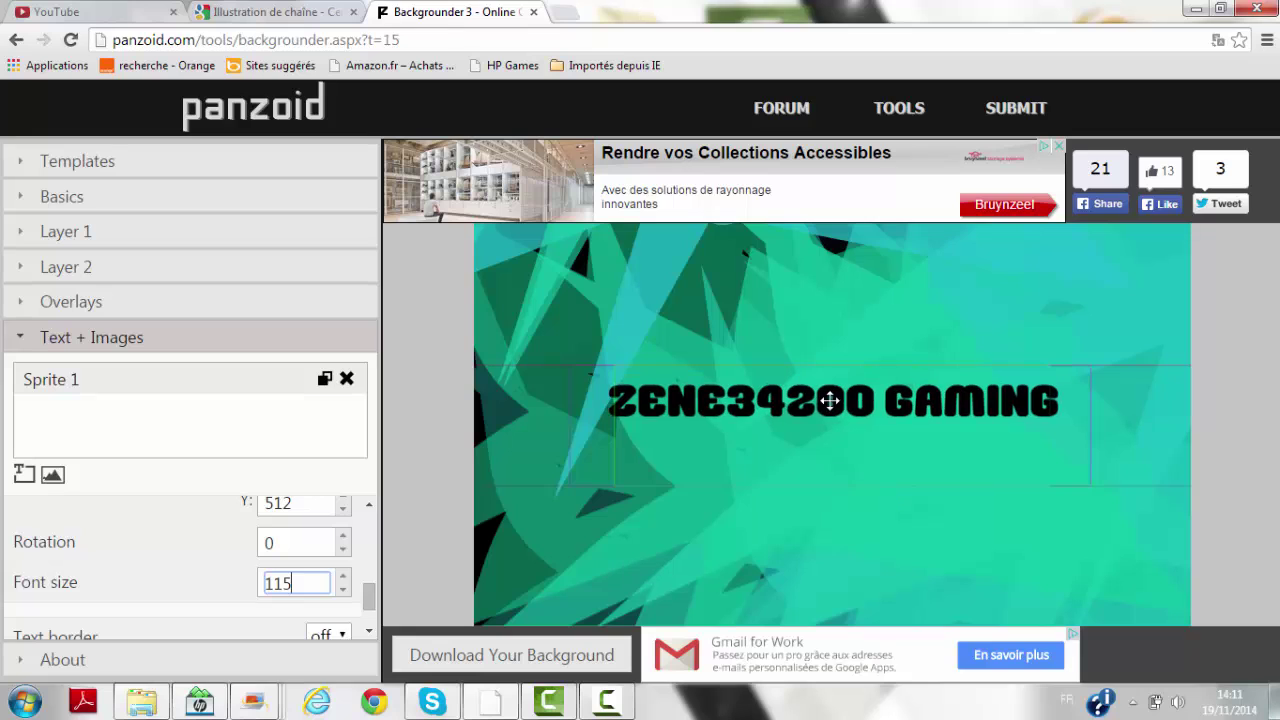
Set the font of the banner text to Punks not dead.
left_click_drag(370, 598, 344, 563)
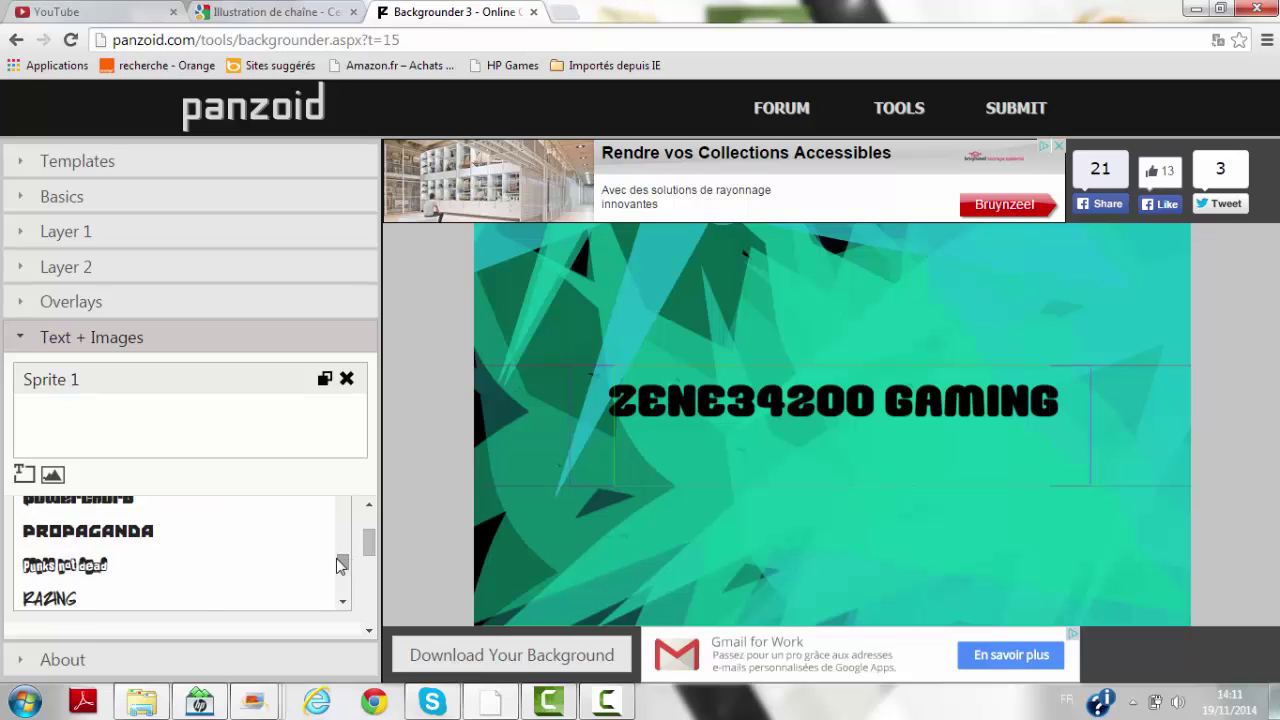
left_click(286, 570)
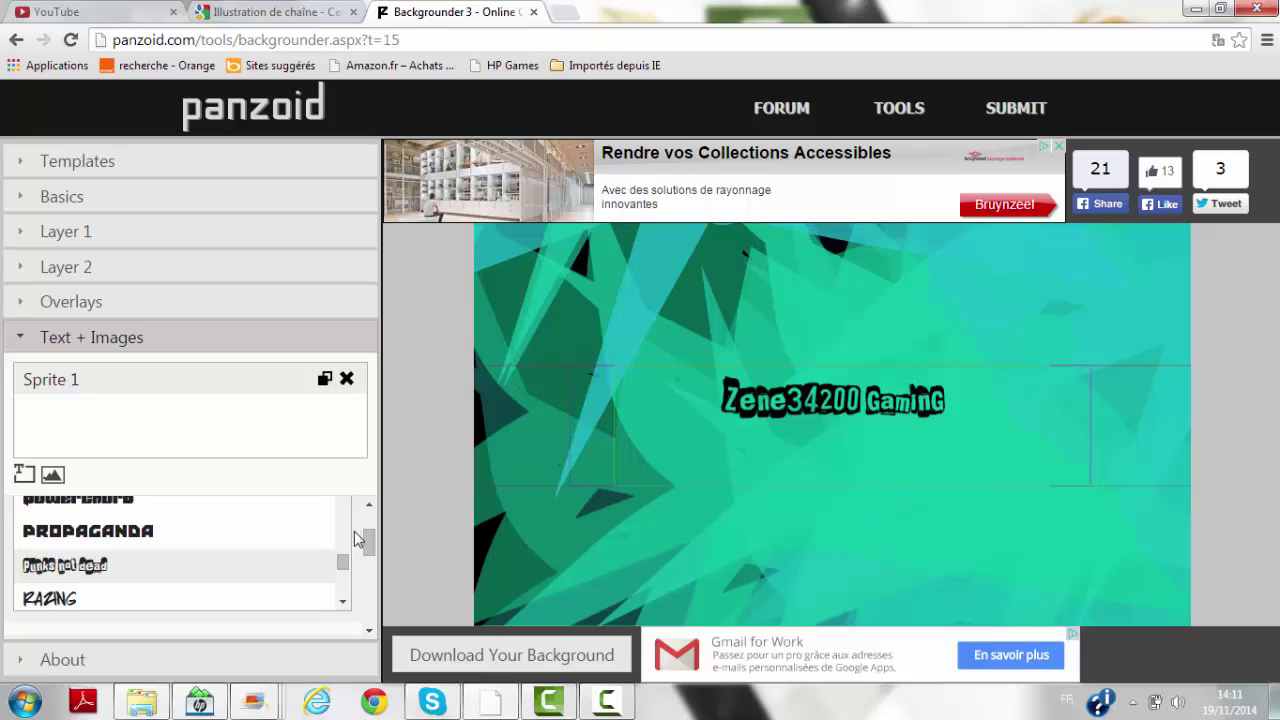
Set the banner text's font size to 175 and shift it slightly down and right inside the central guide area.
scroll(366, 560, "down", 5)
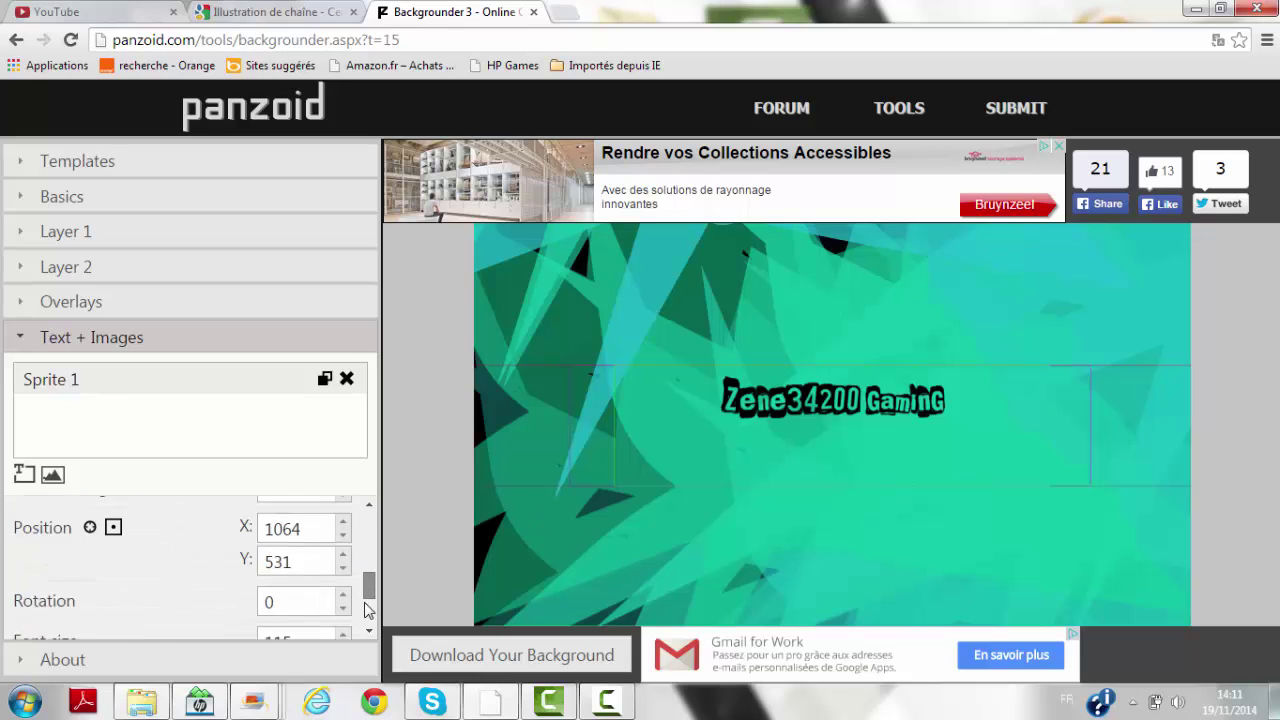
scroll(367, 607, "down", 2)
left_click(343, 514)
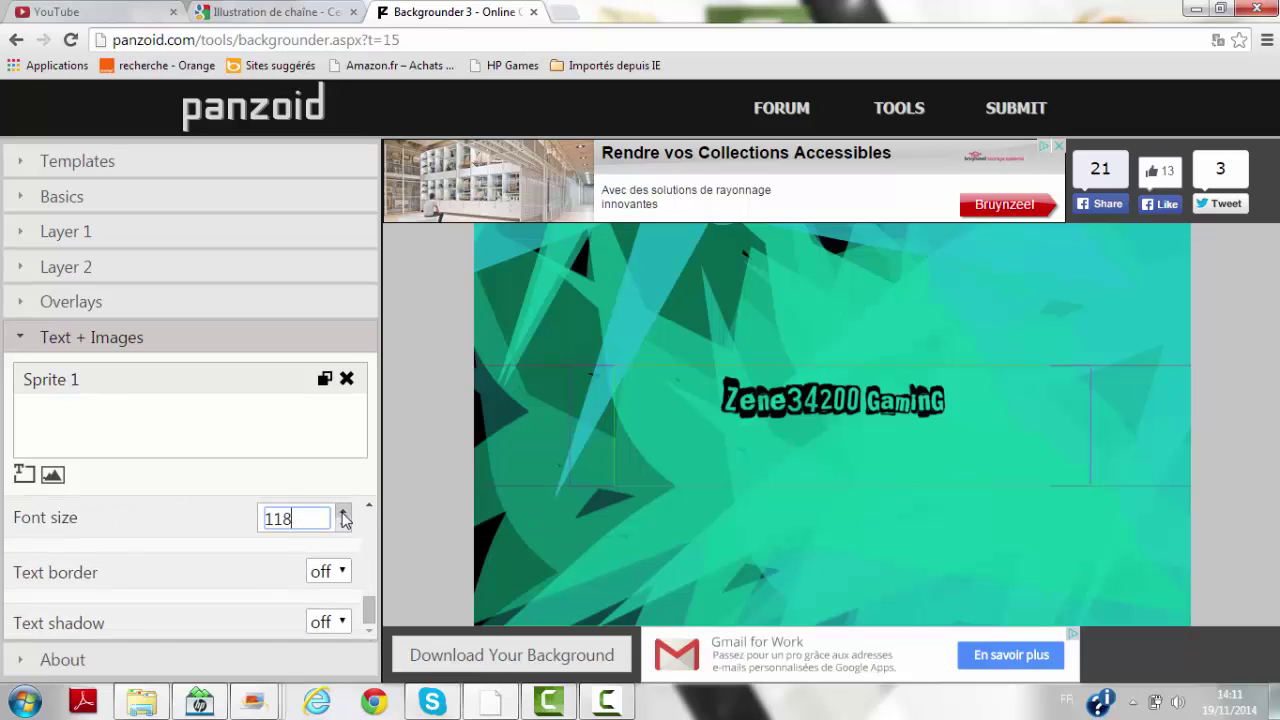
left_click(343, 514)
left_click(343, 514)
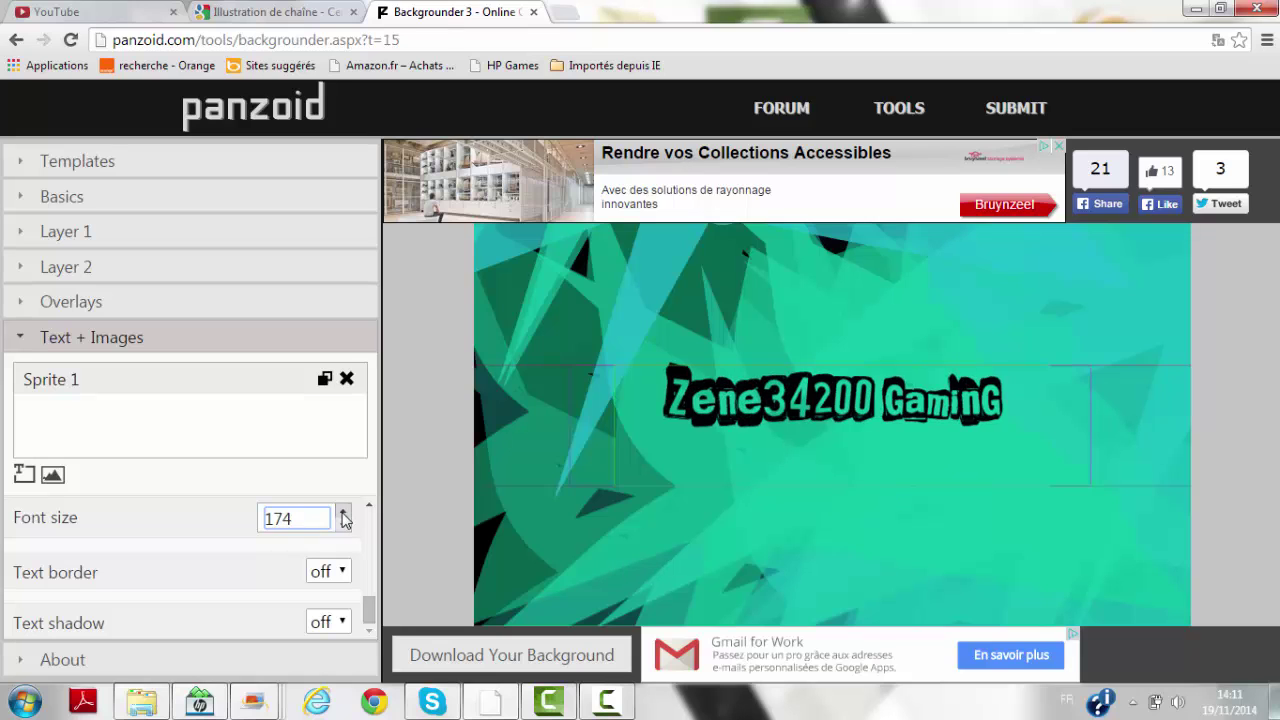
left_click_drag(754, 402, 764, 409)
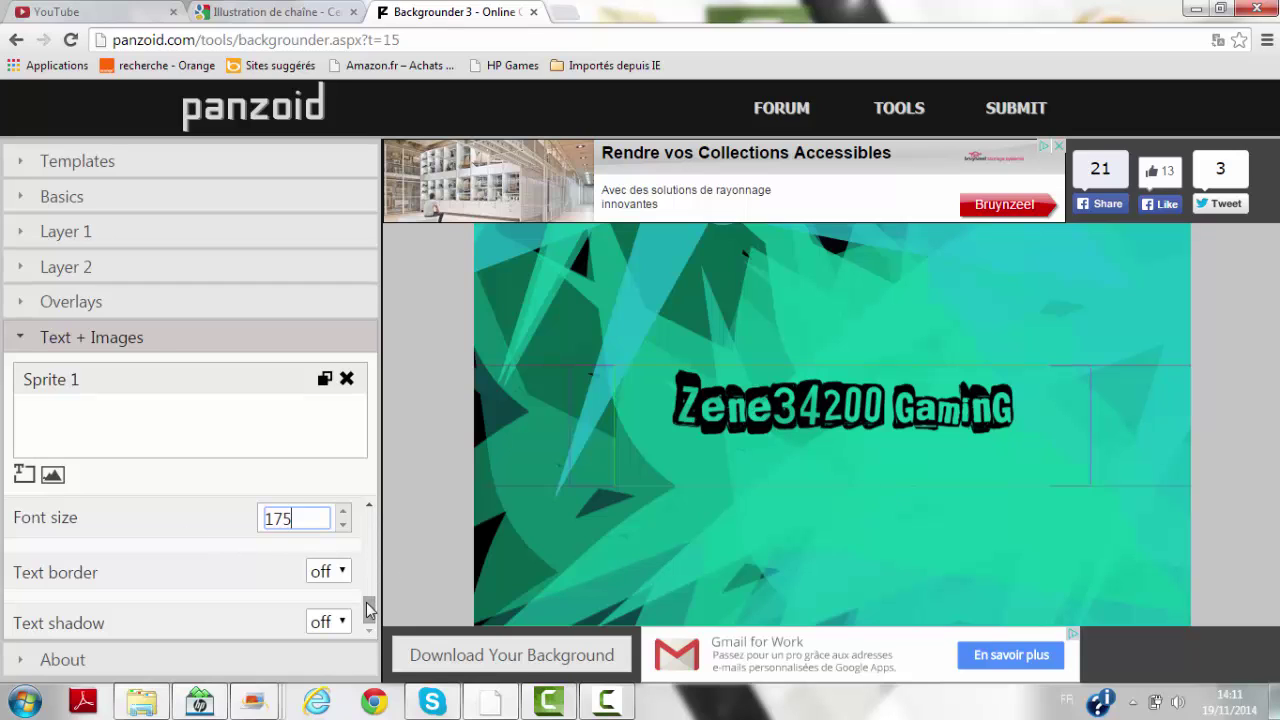
Try the text border on the banner text and turn it back off.
left_click(343, 572)
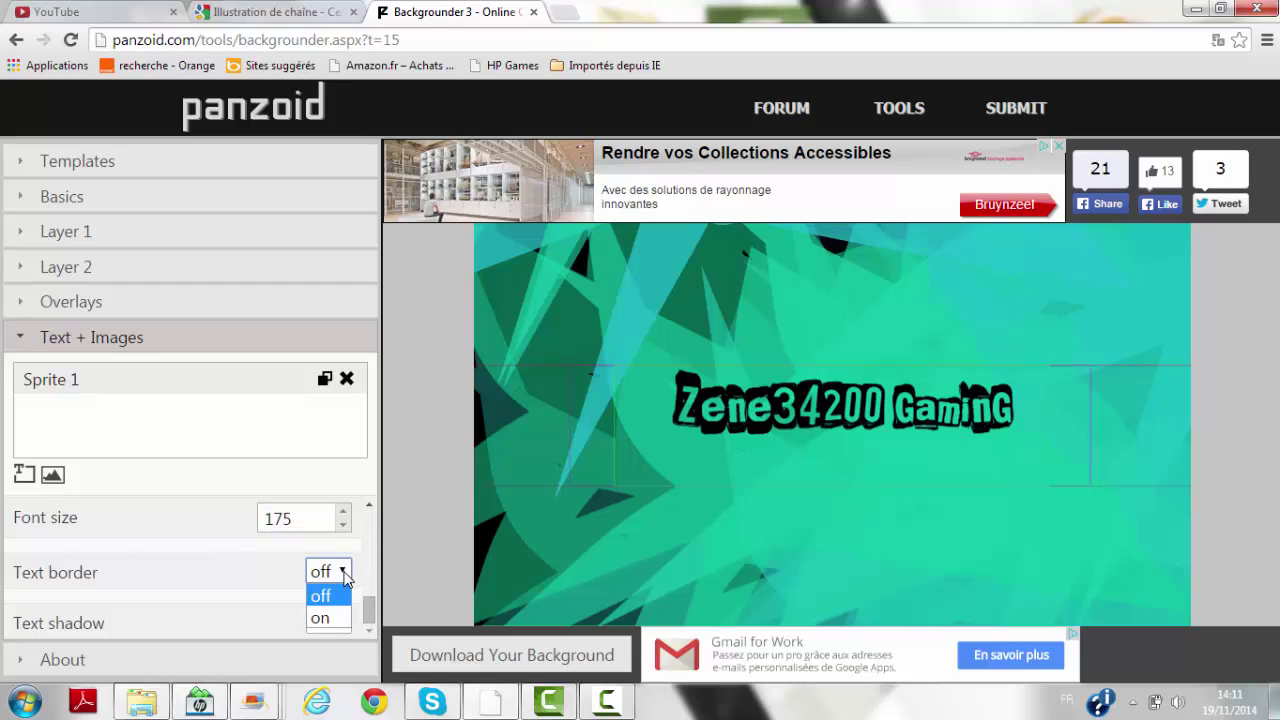
left_click(325, 617)
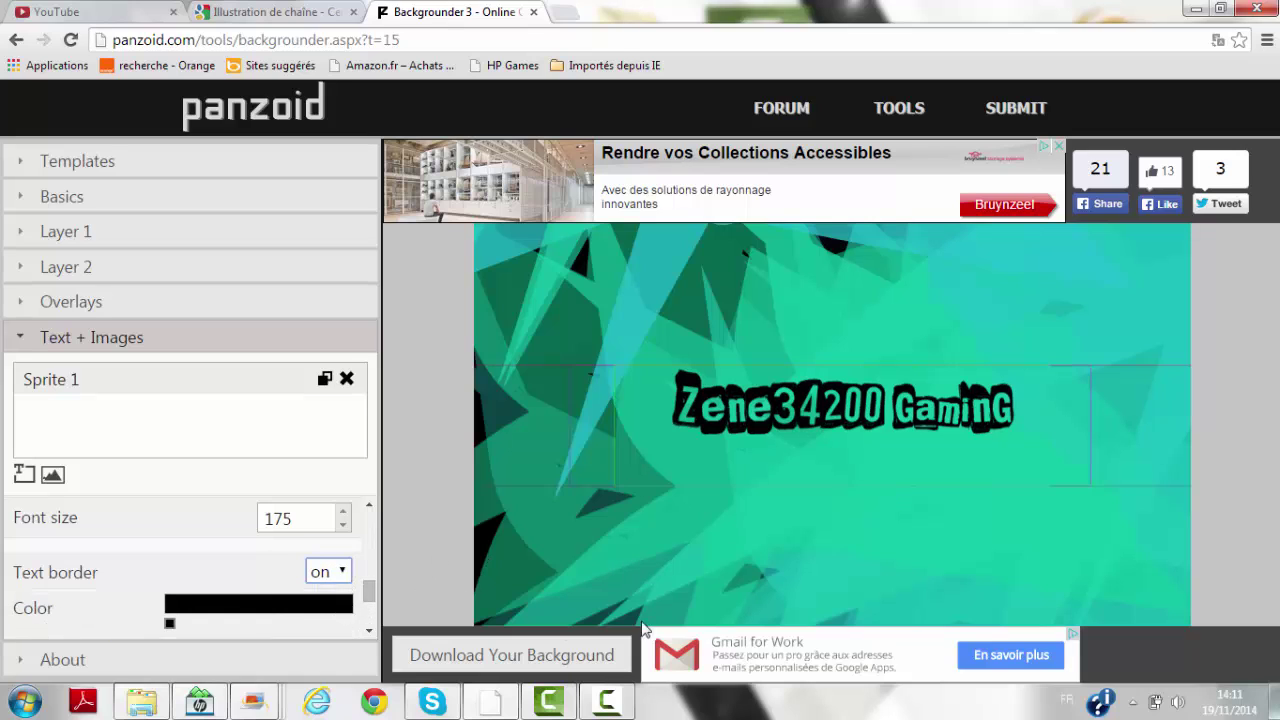
left_click(343, 574)
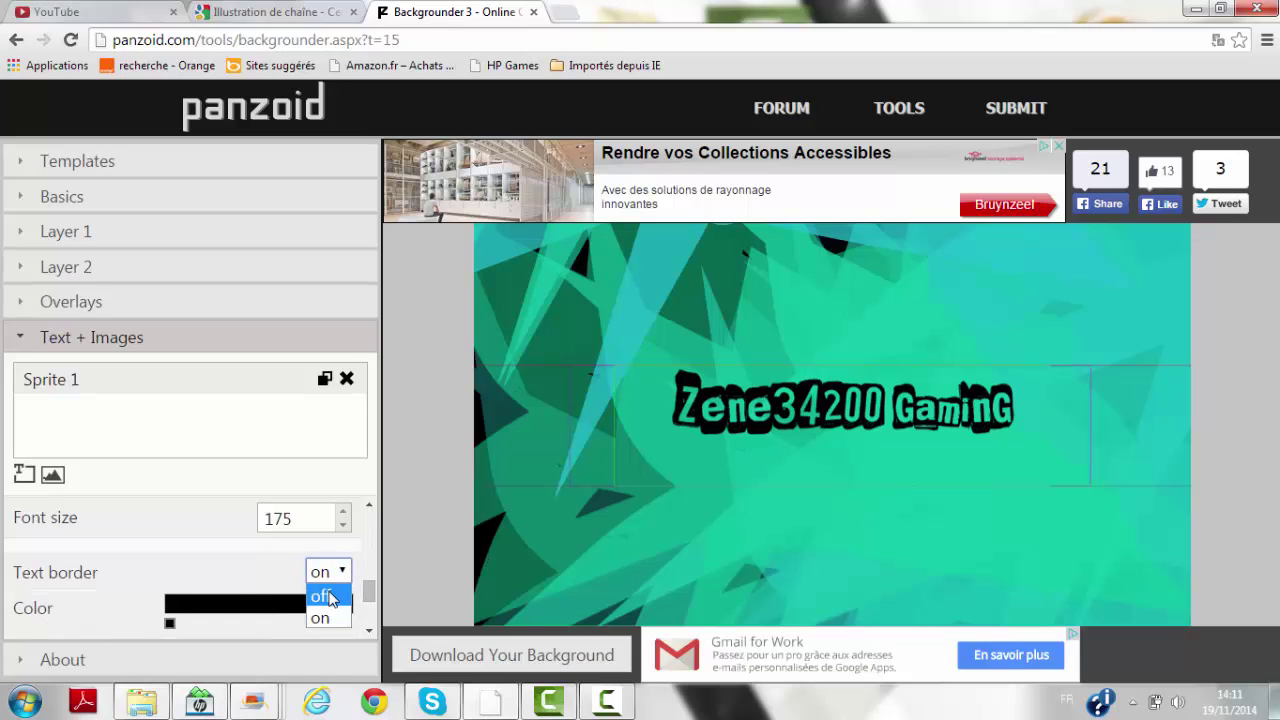
left_click(333, 592)
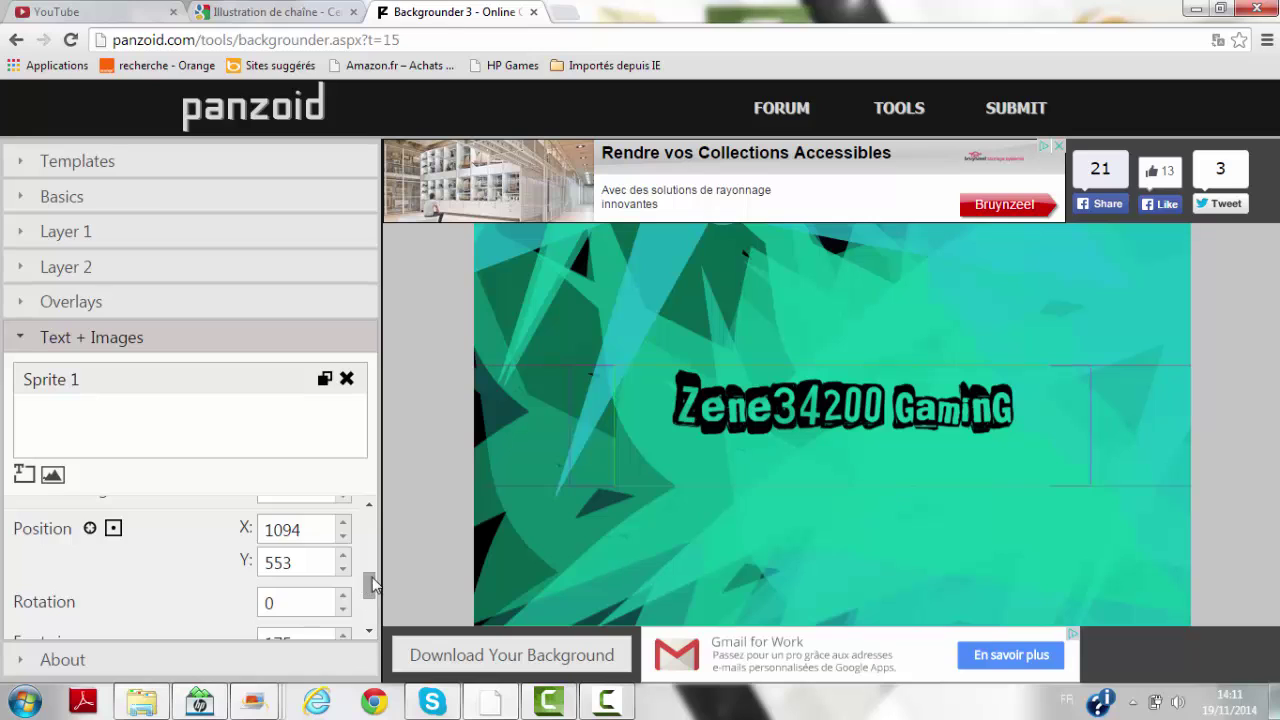
Try the text shadow on the banner text and turn it back off.
left_click_drag(368, 598, 368, 619)
left_click(343, 628)
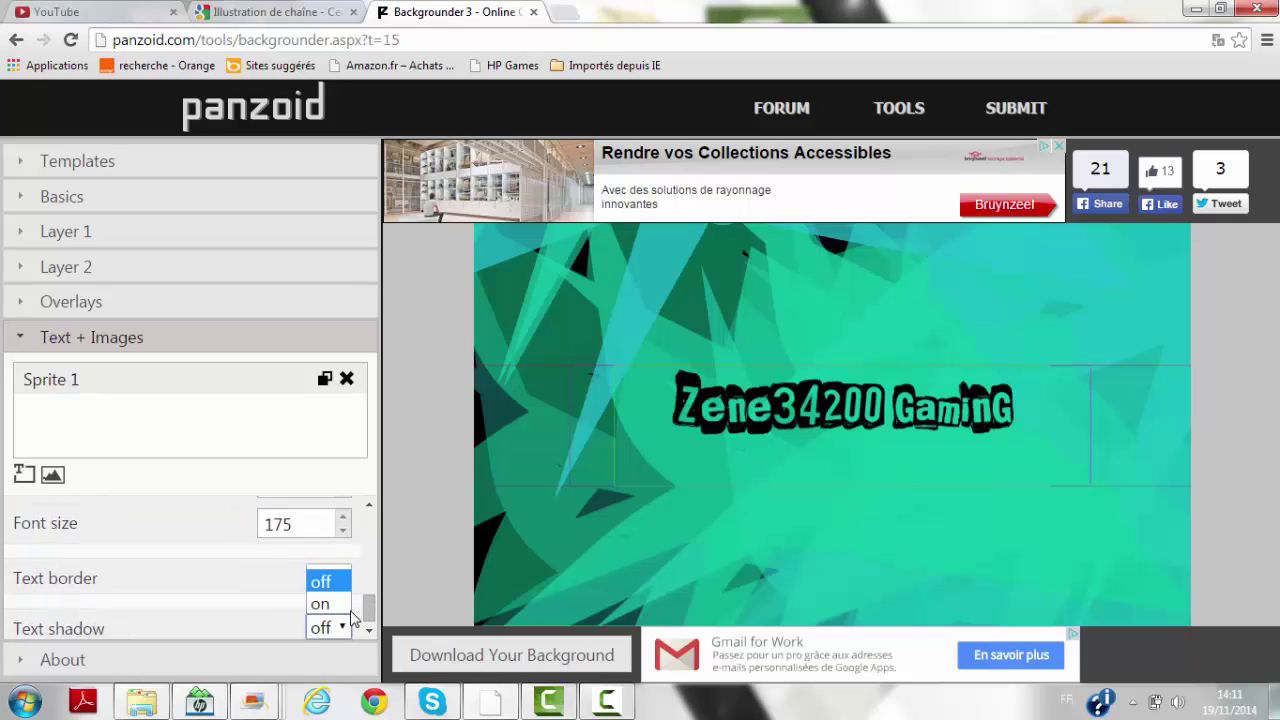
left_click(343, 607)
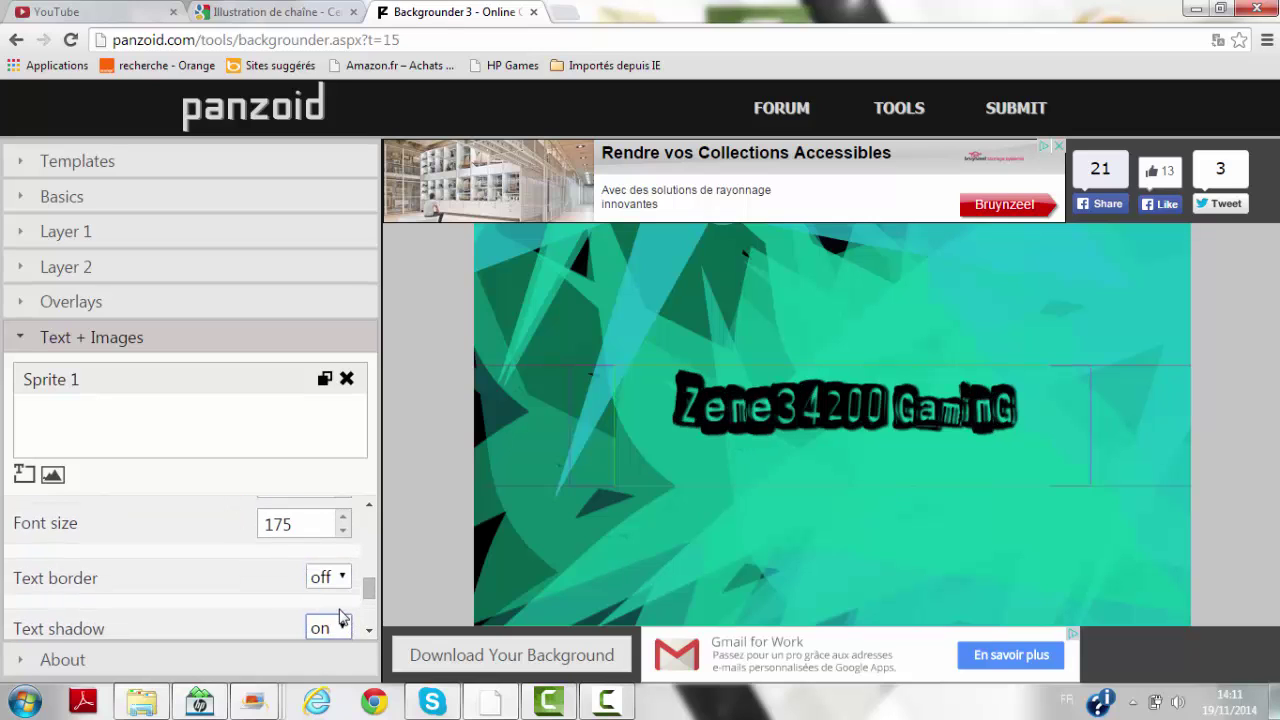
left_click(340, 620)
left_click(340, 583)
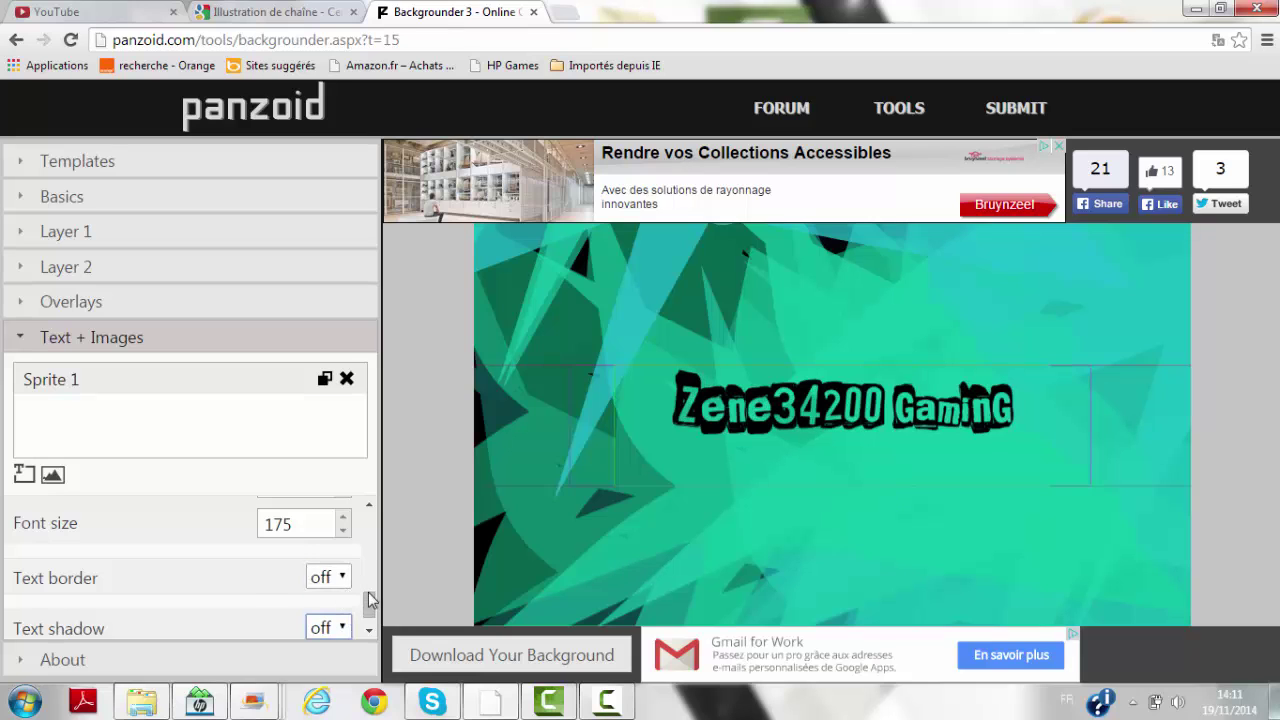
Nudge the banner text slightly left and up inside the central guide area.
left_click_drag(367, 588, 372, 555)
left_click(417, 585)
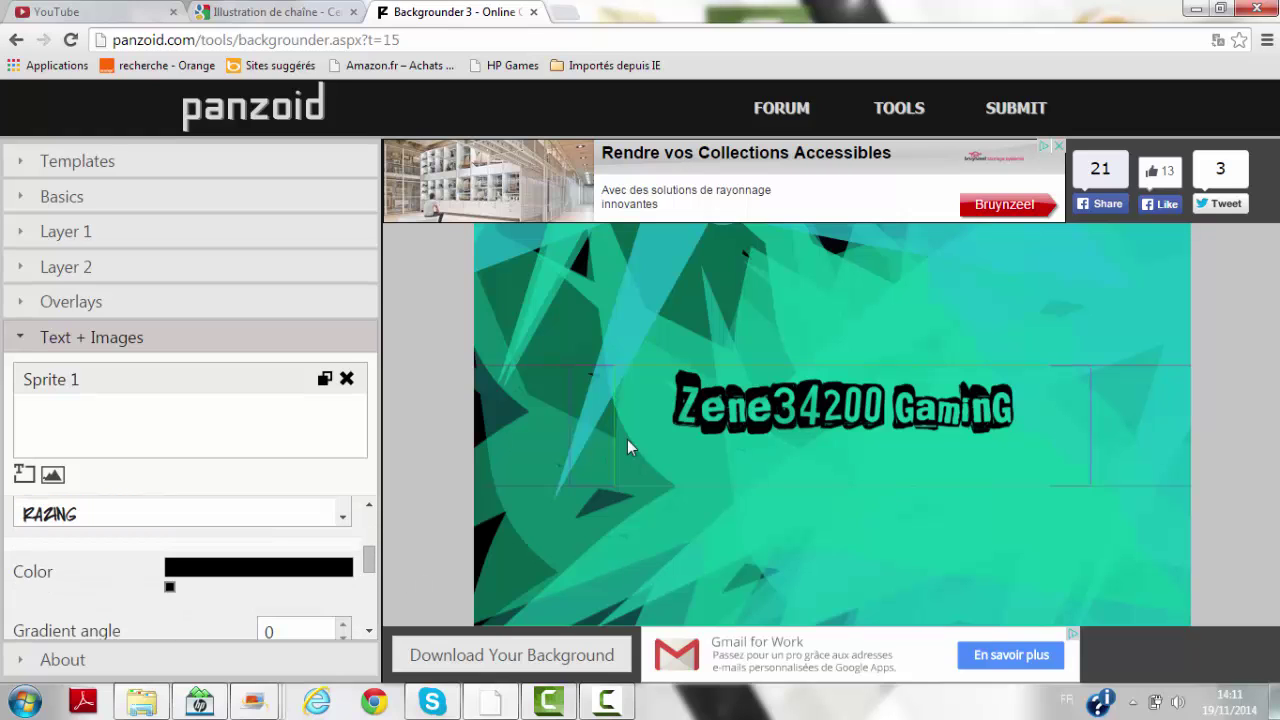
left_click_drag(713, 406, 705, 404)
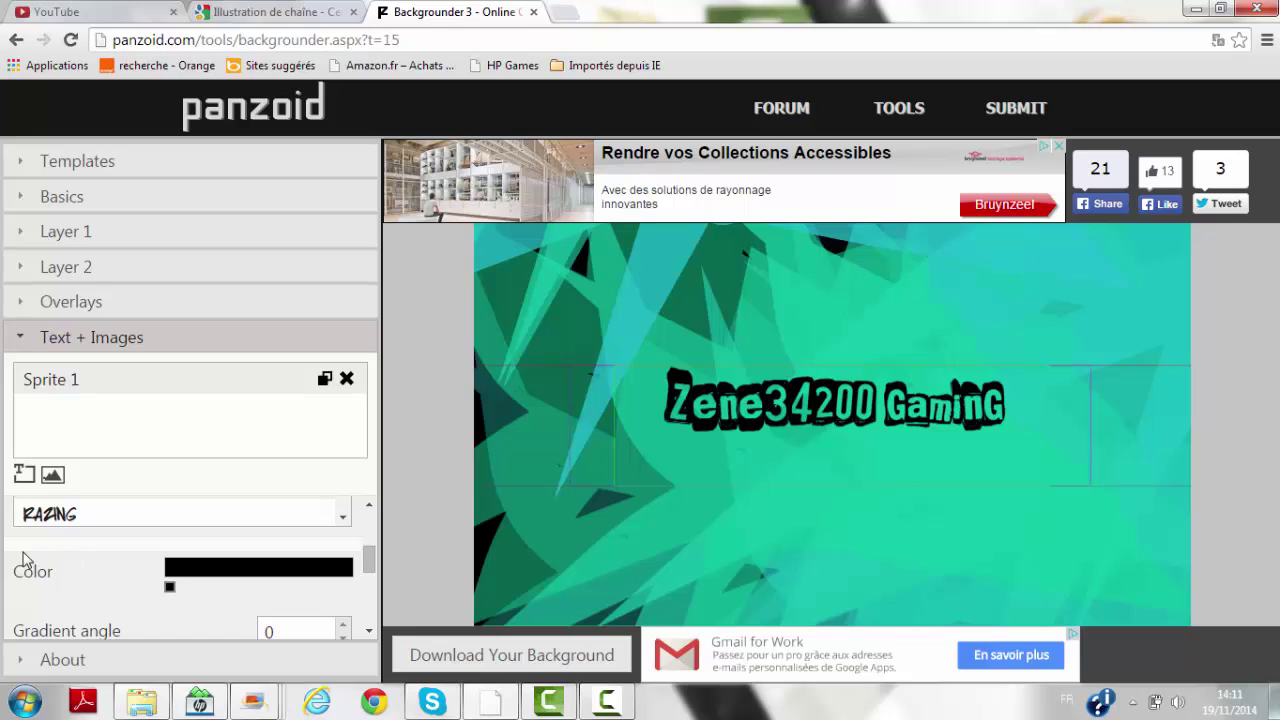
Try an olive yellow-green (#acb927) as the banner text color.
mouse_move(170, 592)
left_click(181, 614)
left_click(391, 239)
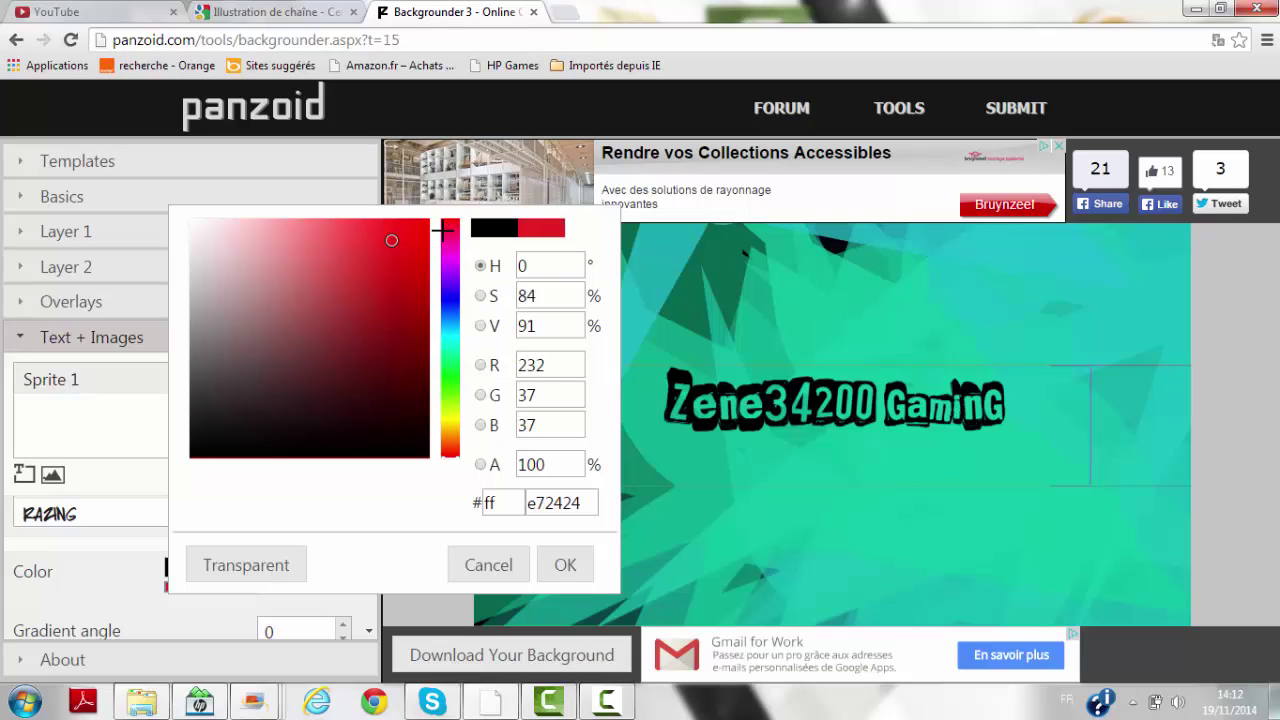
left_click_drag(453, 240, 449, 414)
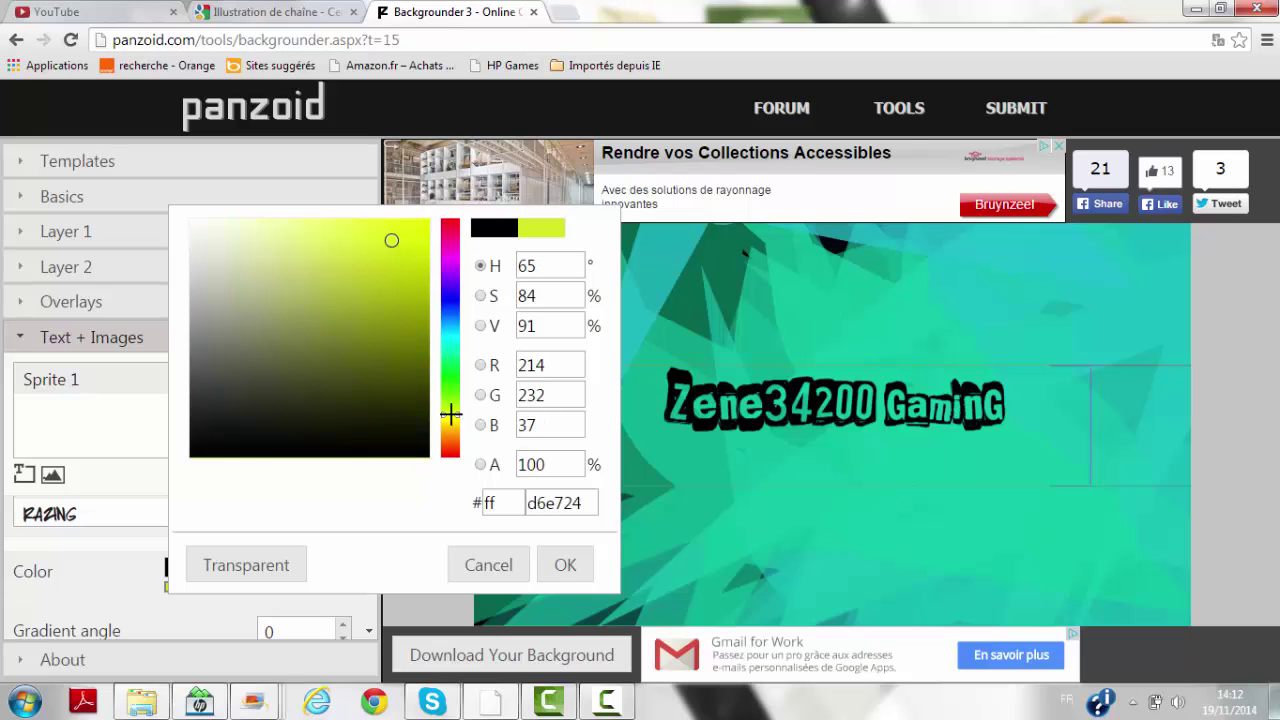
left_click_drag(394, 240, 378, 284)
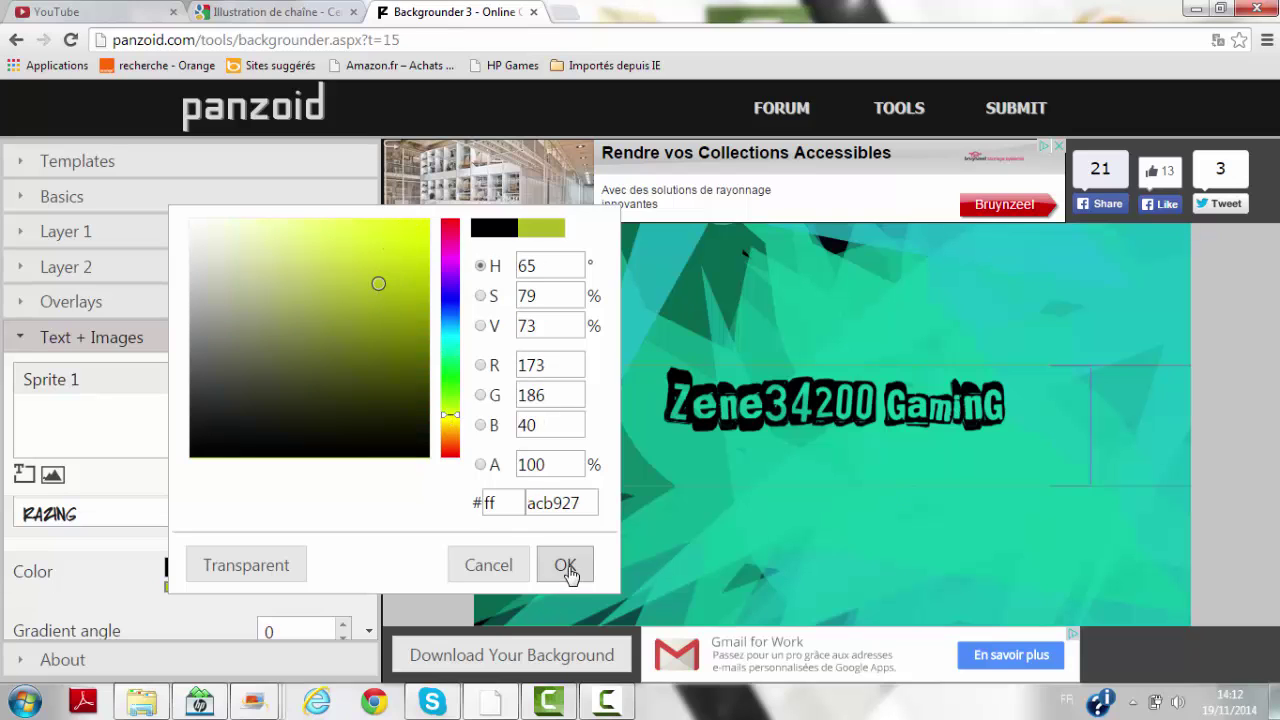
left_click(565, 566)
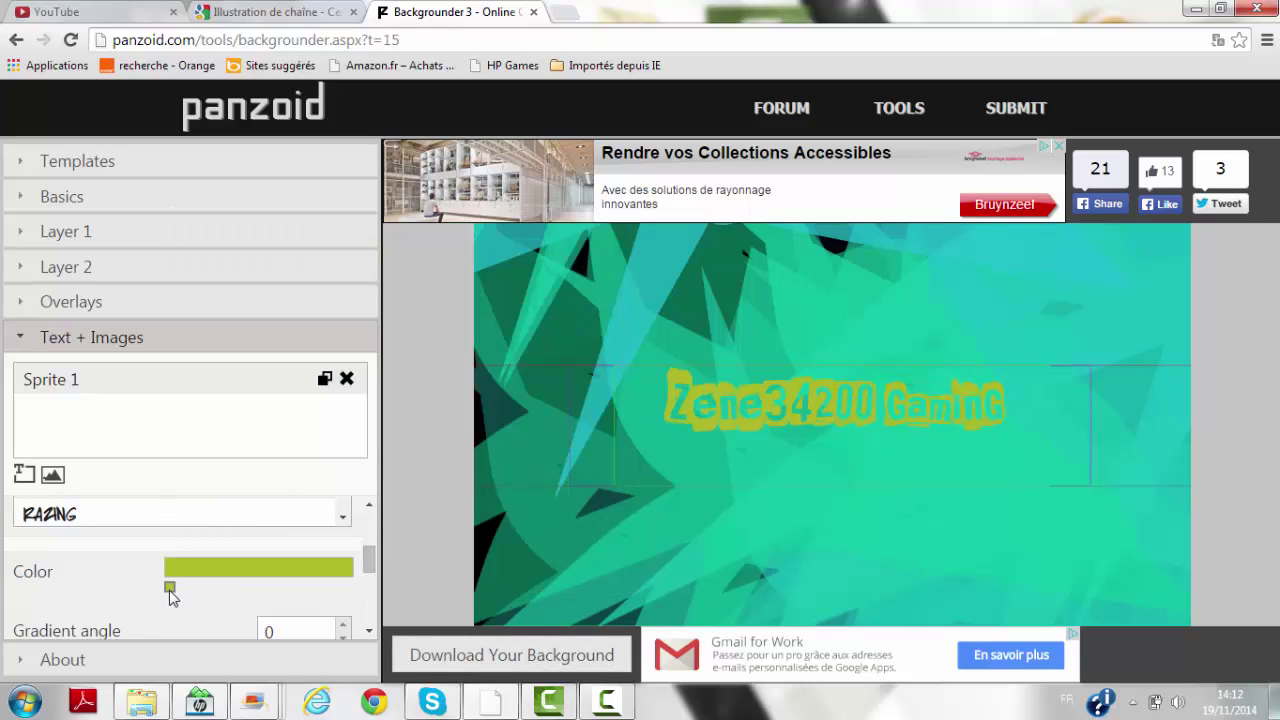
Try crimson (#f80748) as the banner text color and shift the text slightly right.
mouse_move(171, 590)
left_click(170, 590)
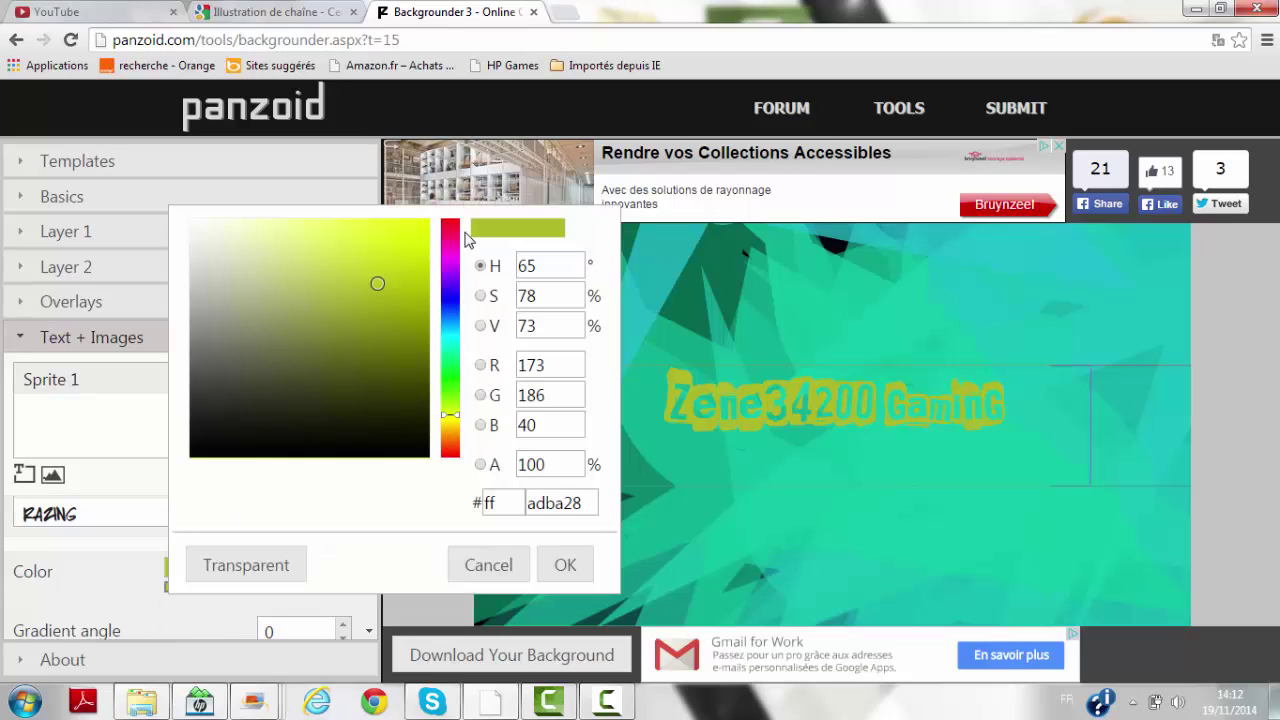
left_click(449, 228)
left_click(422, 224)
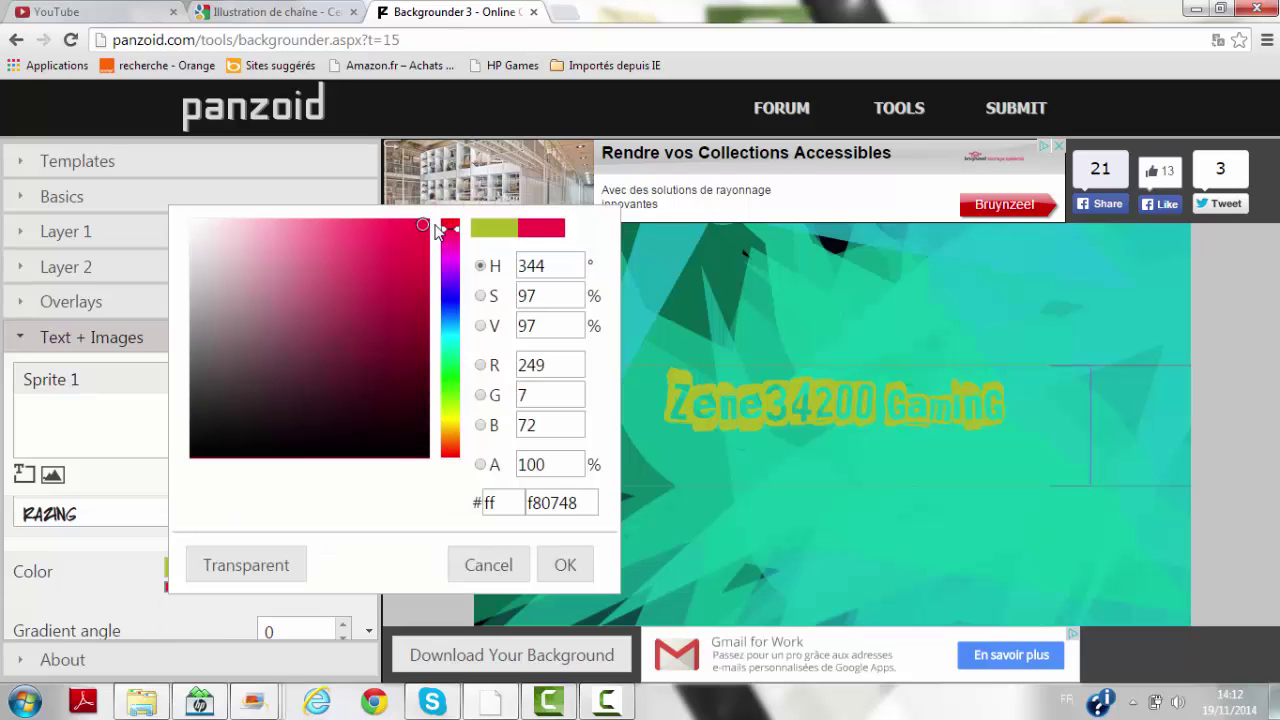
left_click(565, 565)
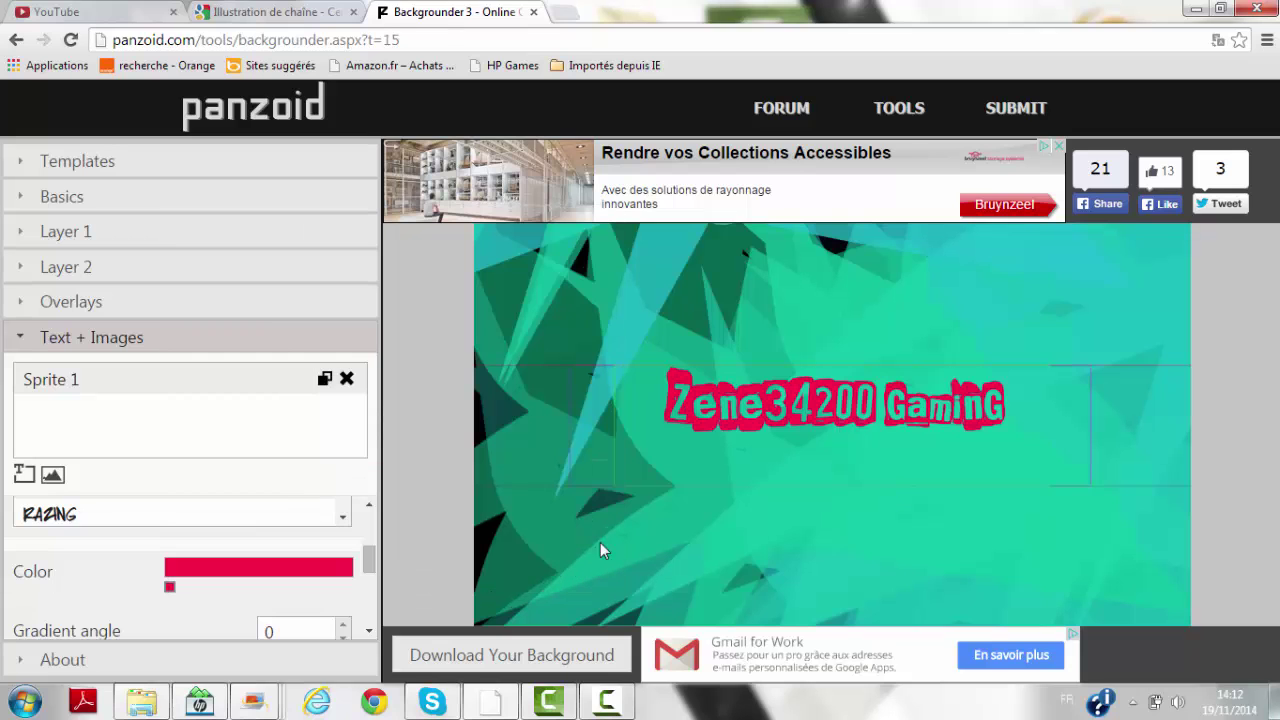
left_click_drag(757, 410, 773, 408)
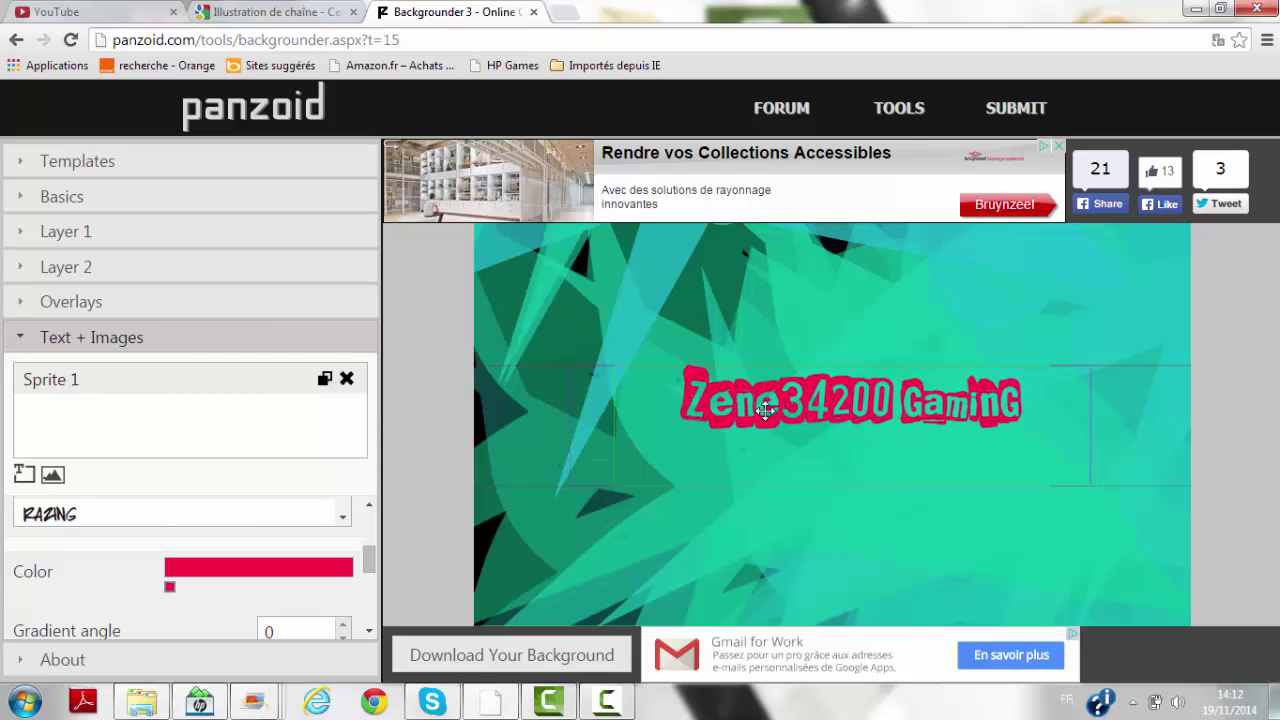
Set the banner text color to near-black (#130509).
left_click(170, 589)
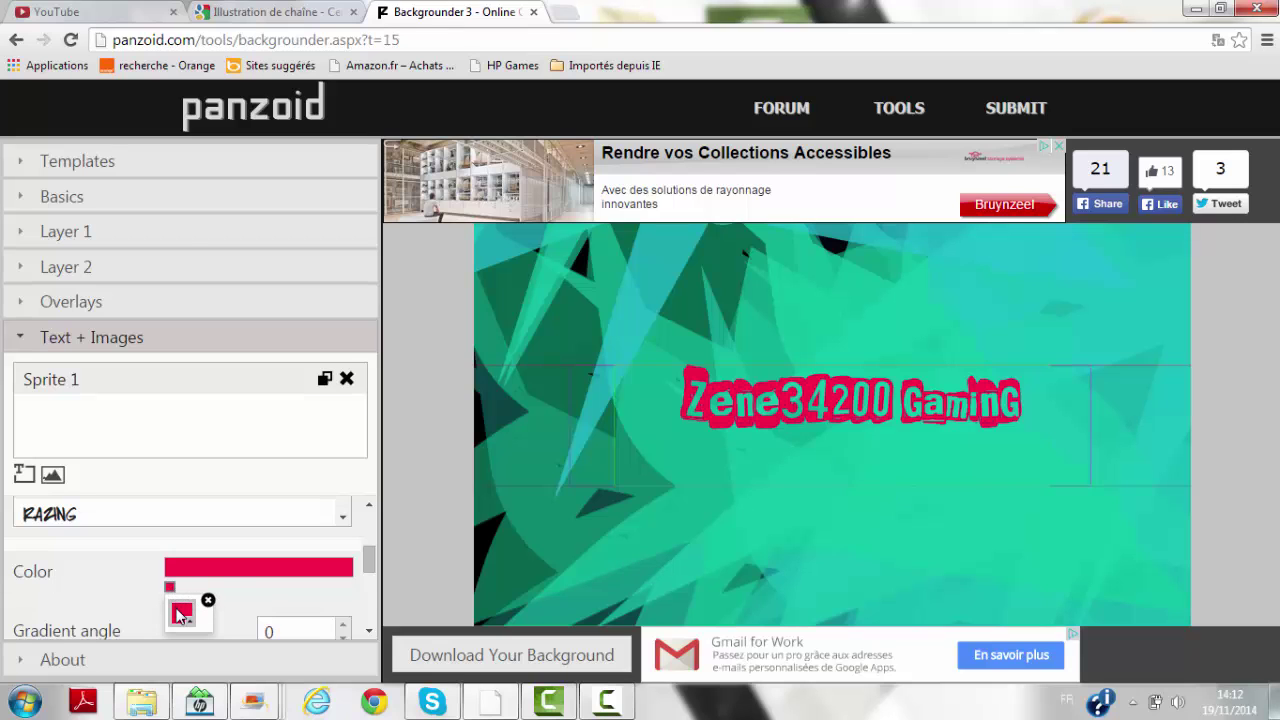
left_click(181, 612)
left_click(363, 440)
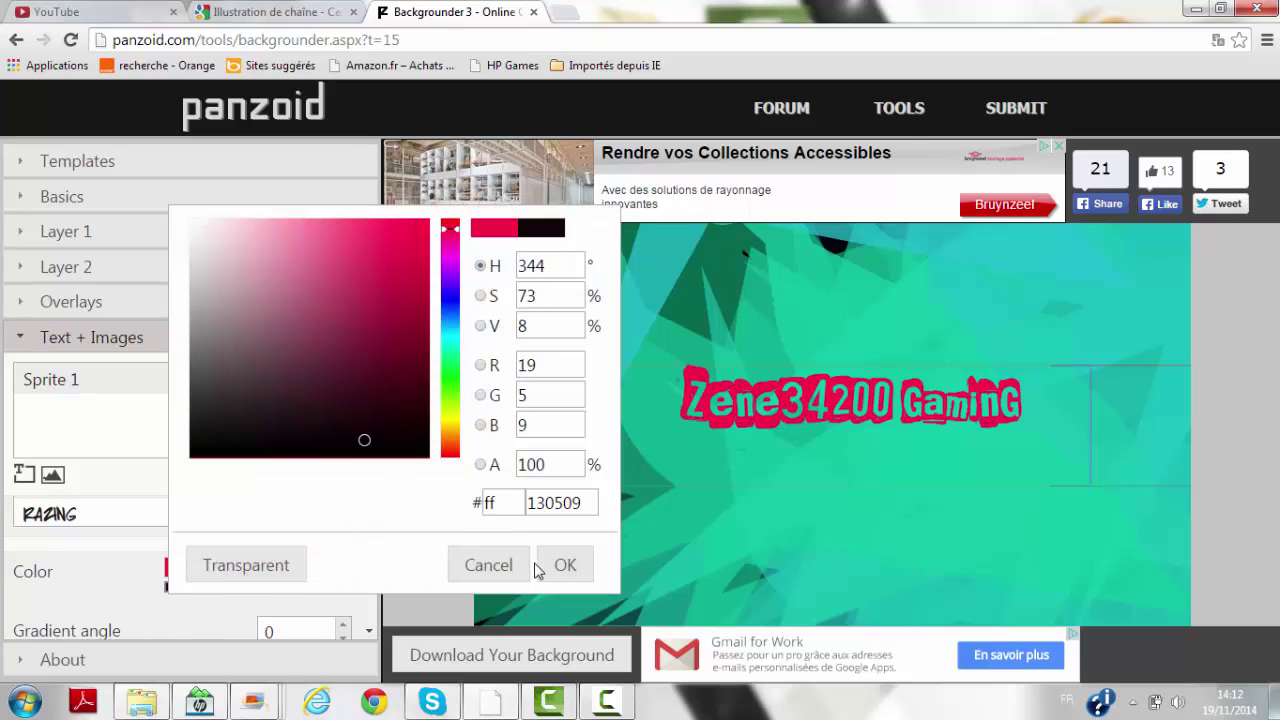
left_click(566, 566)
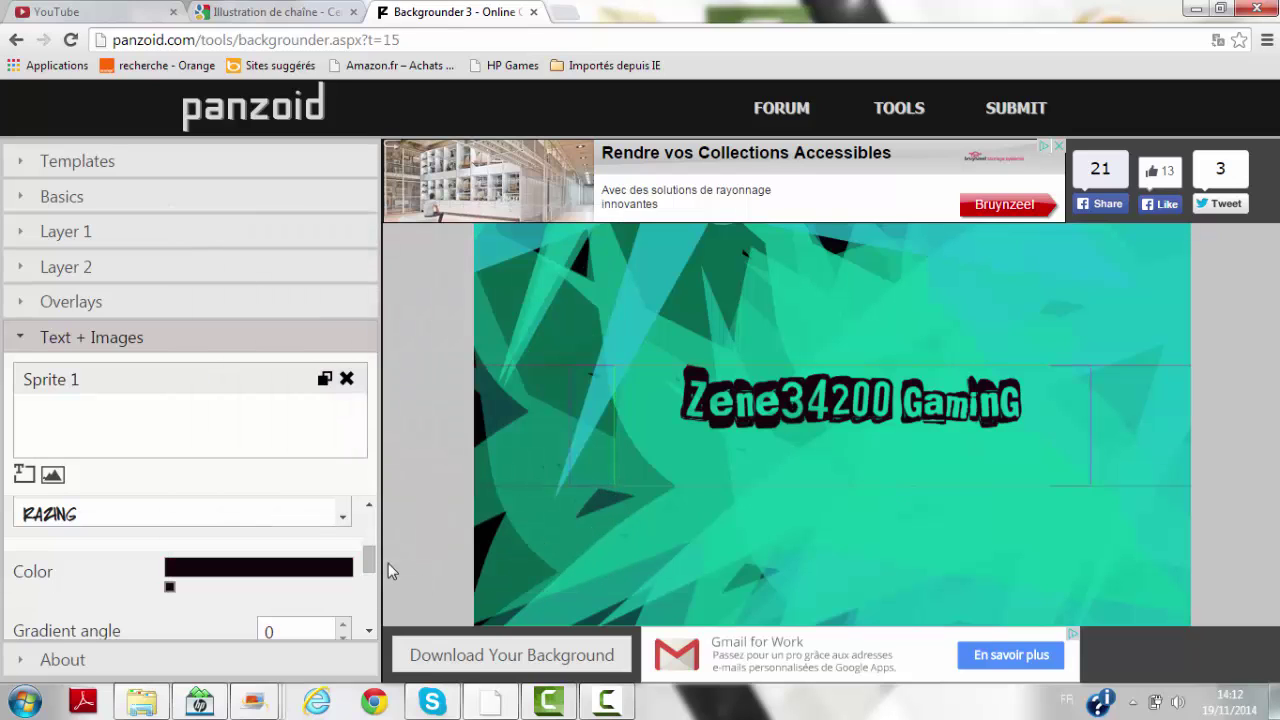
Try several extra color stops on the banner text's gradient and remove them all again.
left_click(238, 572)
left_click(211, 572)
left_click(197, 577)
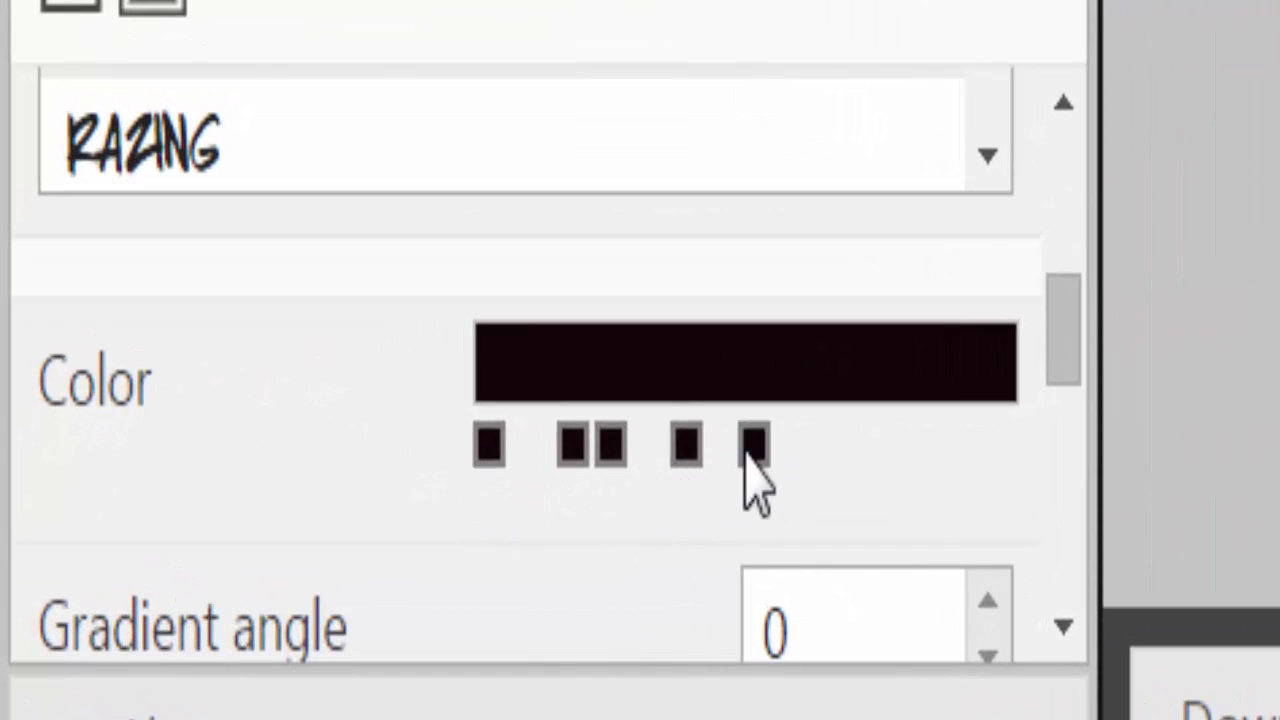
left_click(748, 448)
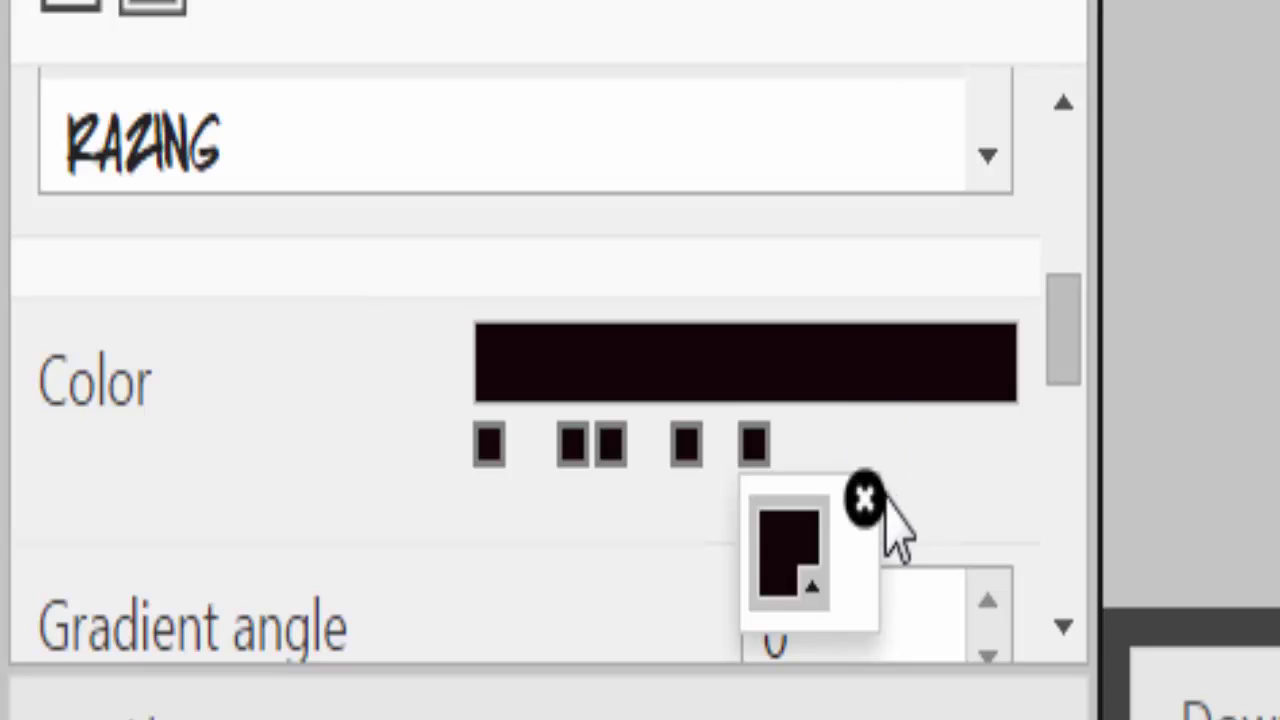
left_click(866, 494)
left_click(688, 446)
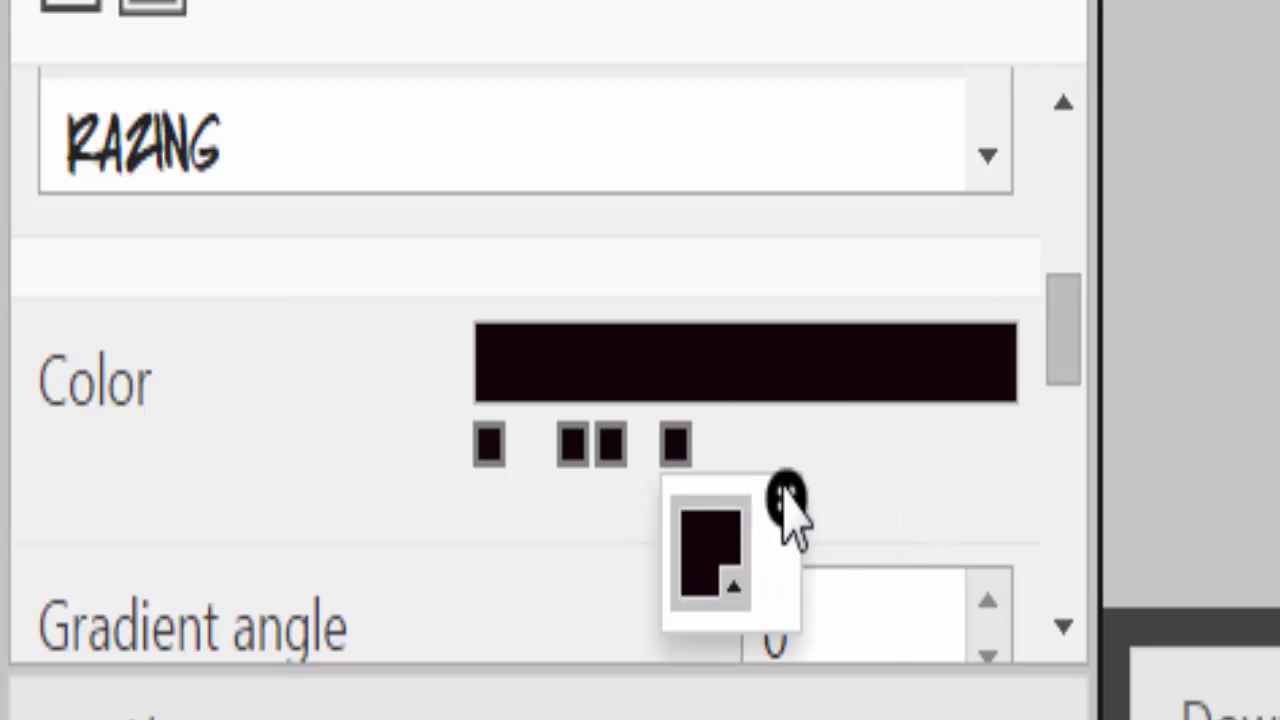
left_click(782, 496)
left_click(611, 446)
left_click(716, 498)
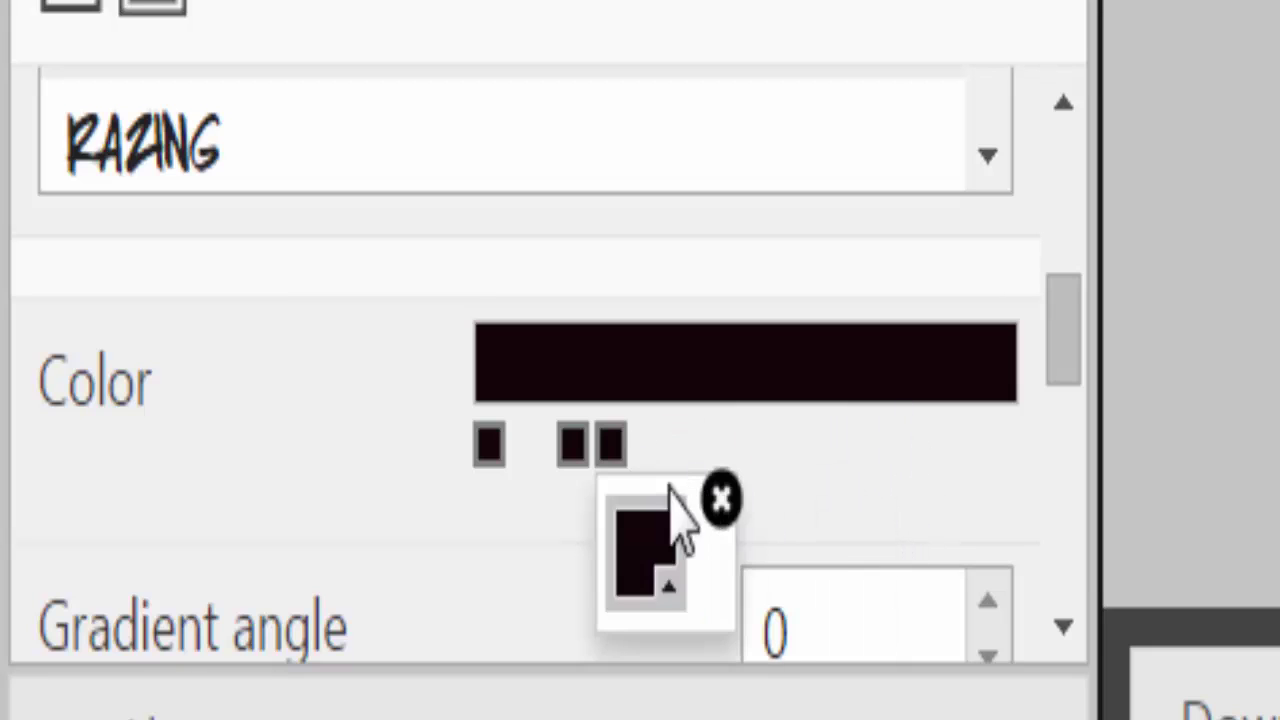
left_click(572, 446)
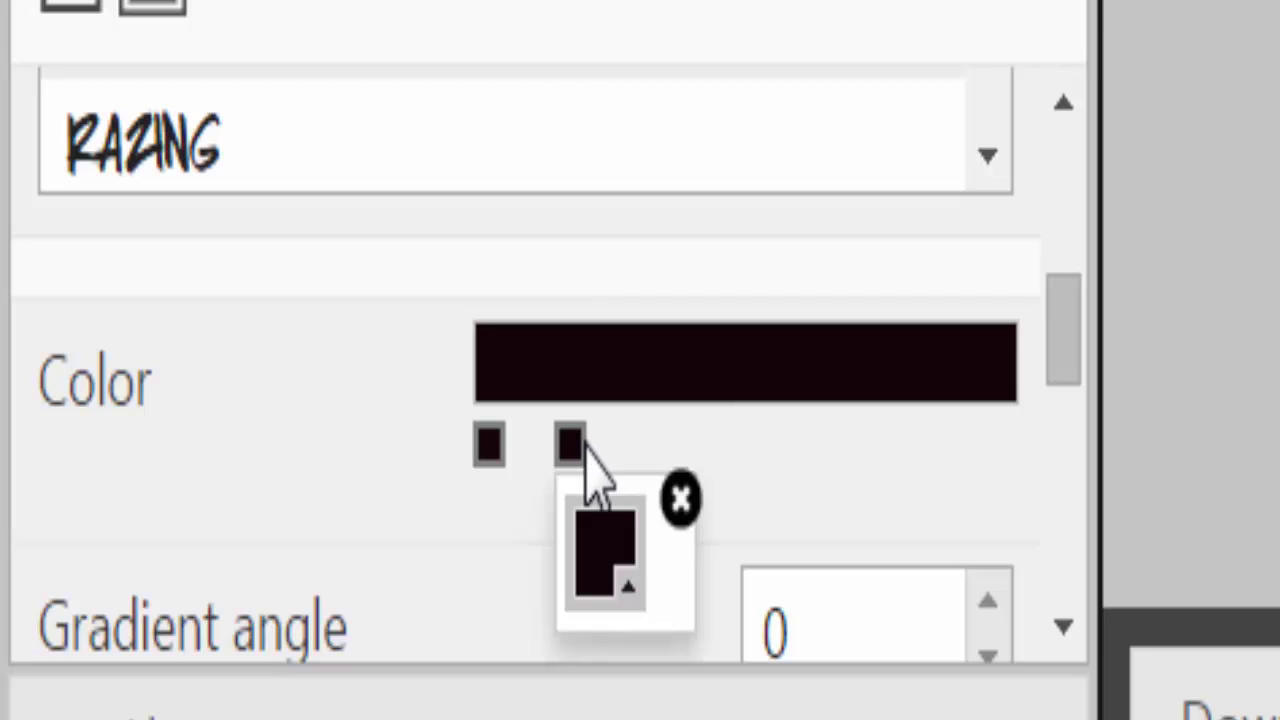
left_click(682, 498)
Add a red (#fa0513) gradient stop near the middle of the text color bar and move it further right.
left_click(745, 390)
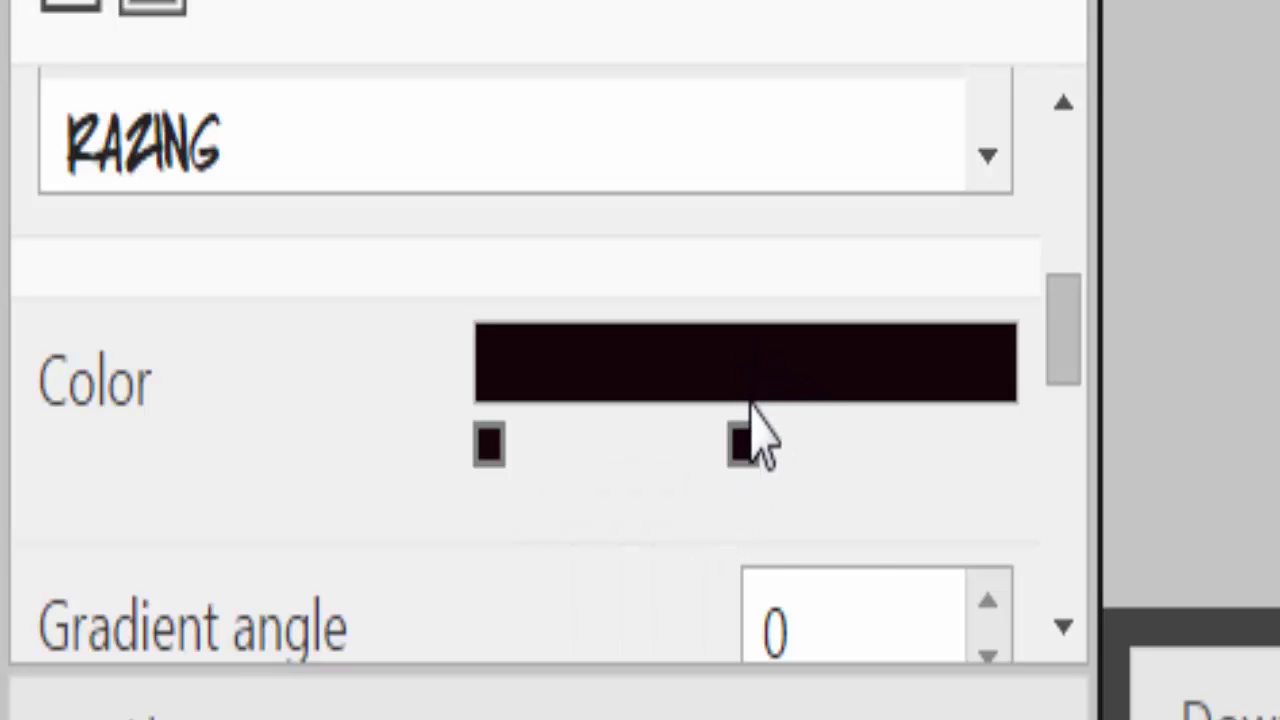
left_click(744, 446)
left_click(778, 550)
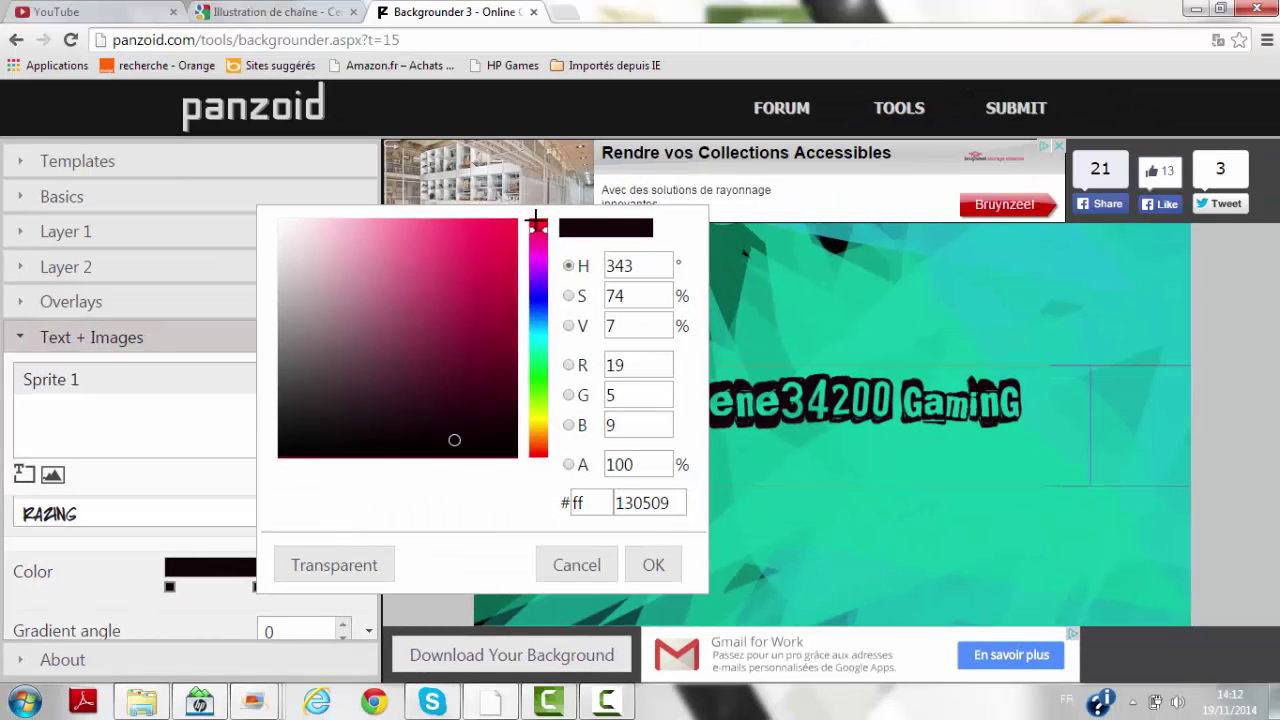
left_click(536, 220)
left_click(510, 222)
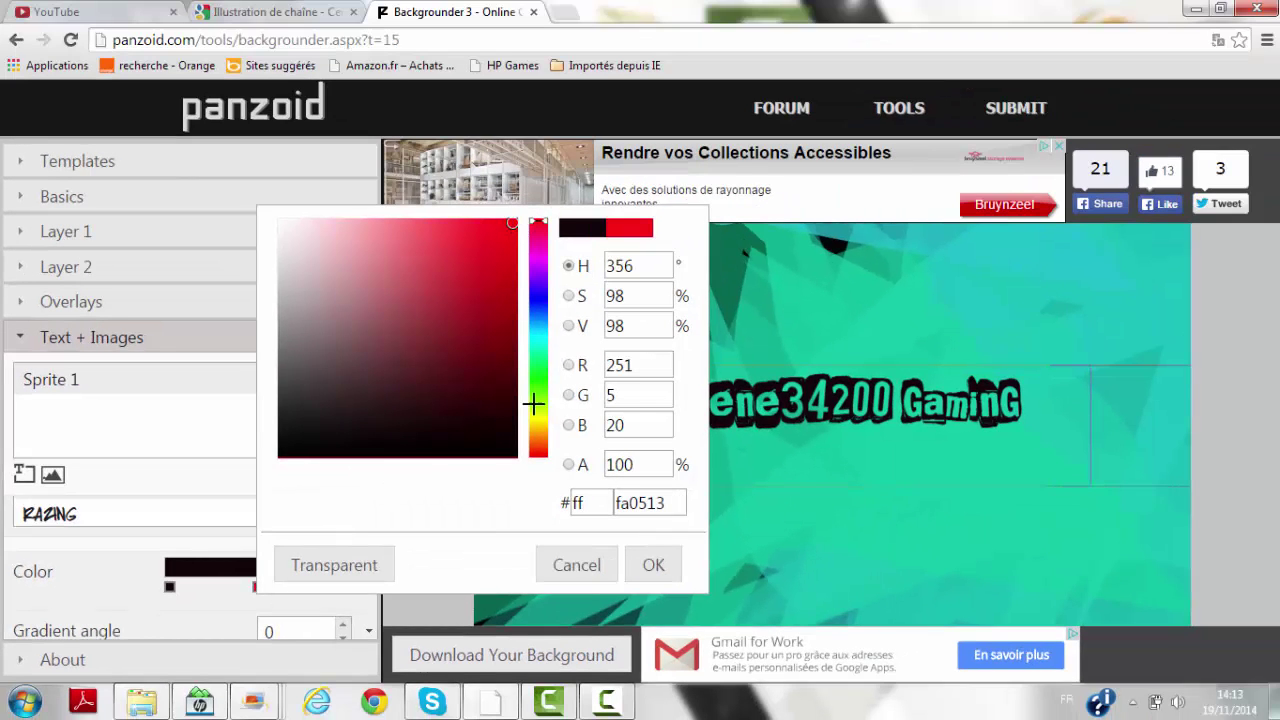
left_click(653, 564)
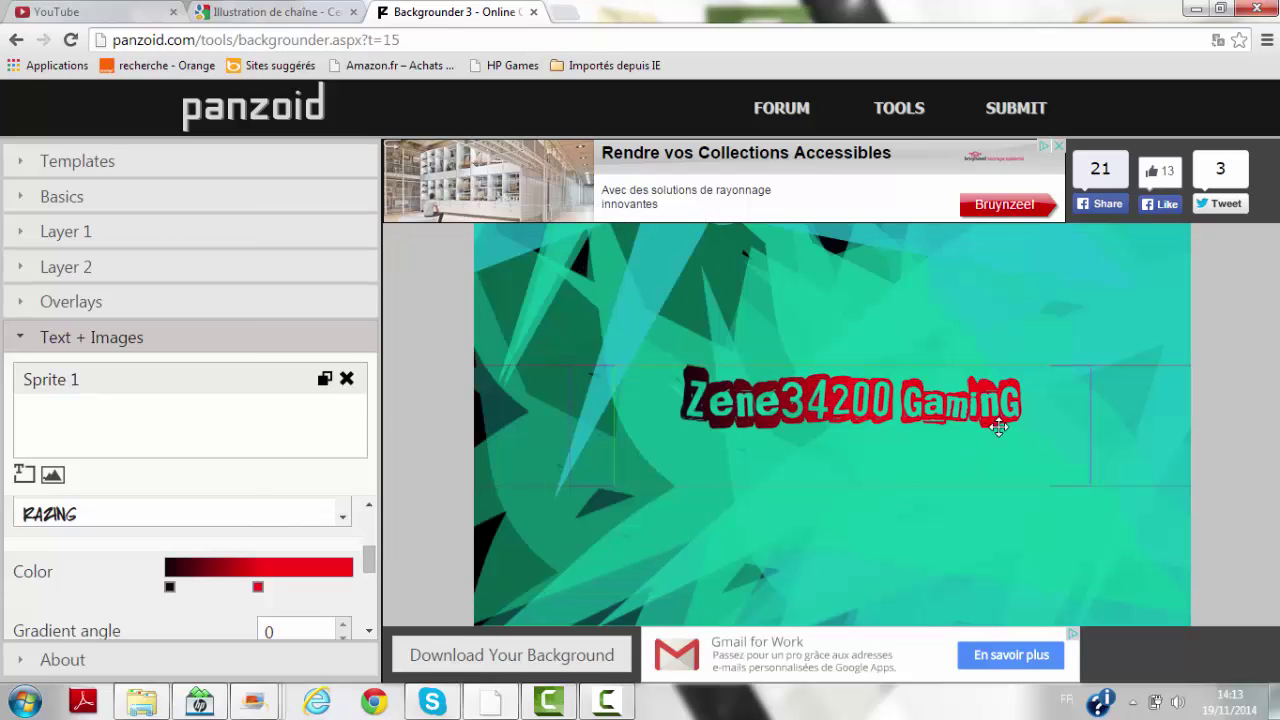
left_click_drag(258, 587, 288, 594)
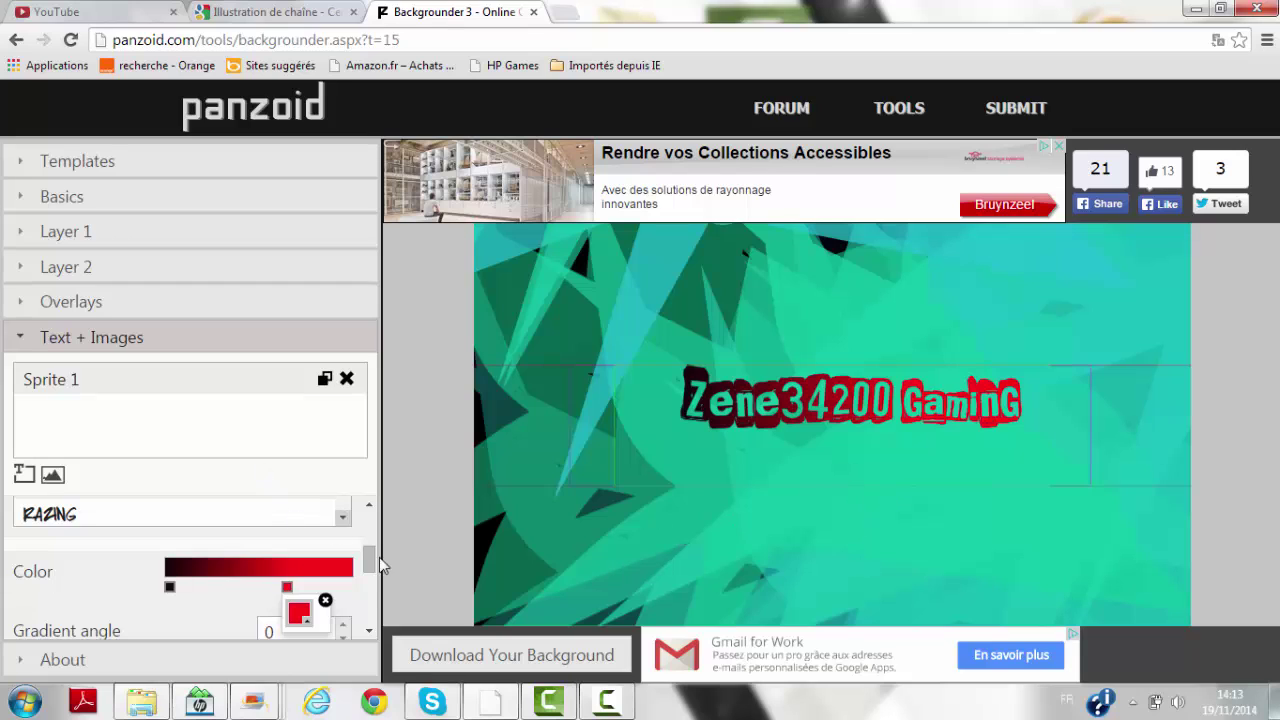
Increase the channel name's font size to 177.
scroll(379, 557, "up", 1)
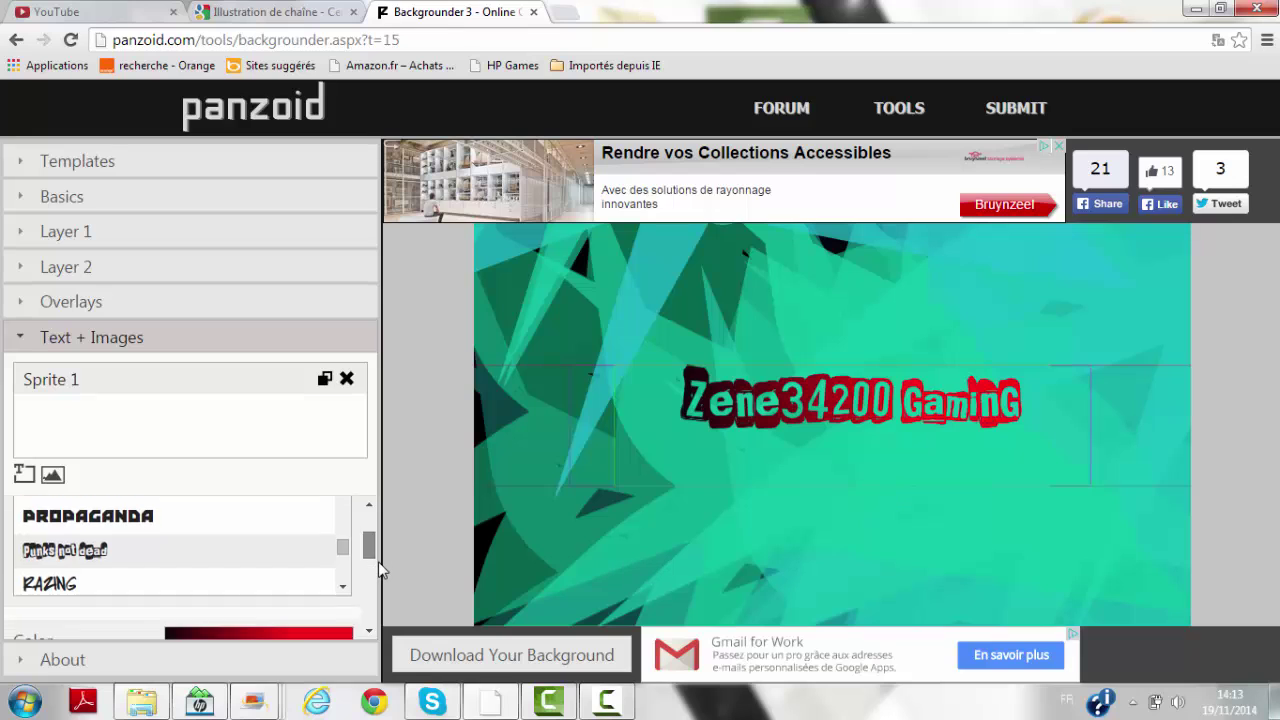
scroll(378, 561, "down", 1)
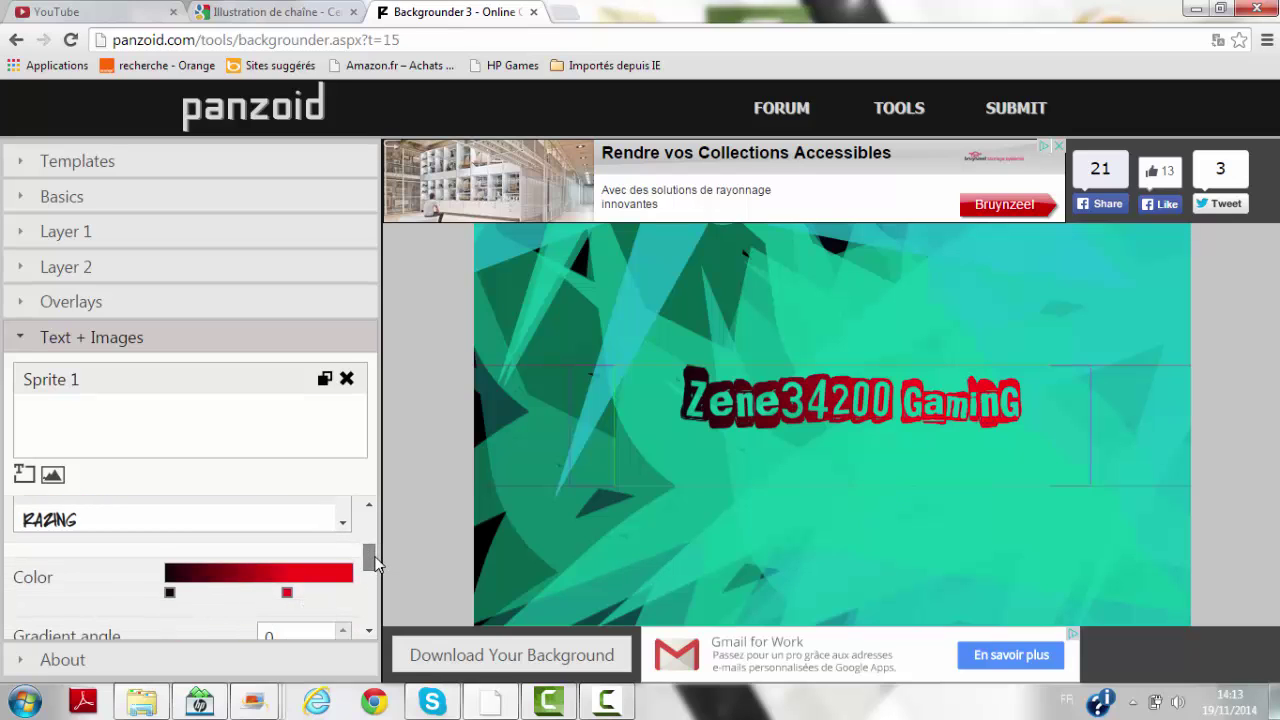
scroll(377, 572, "up", 1)
scroll(378, 585, "down", 3)
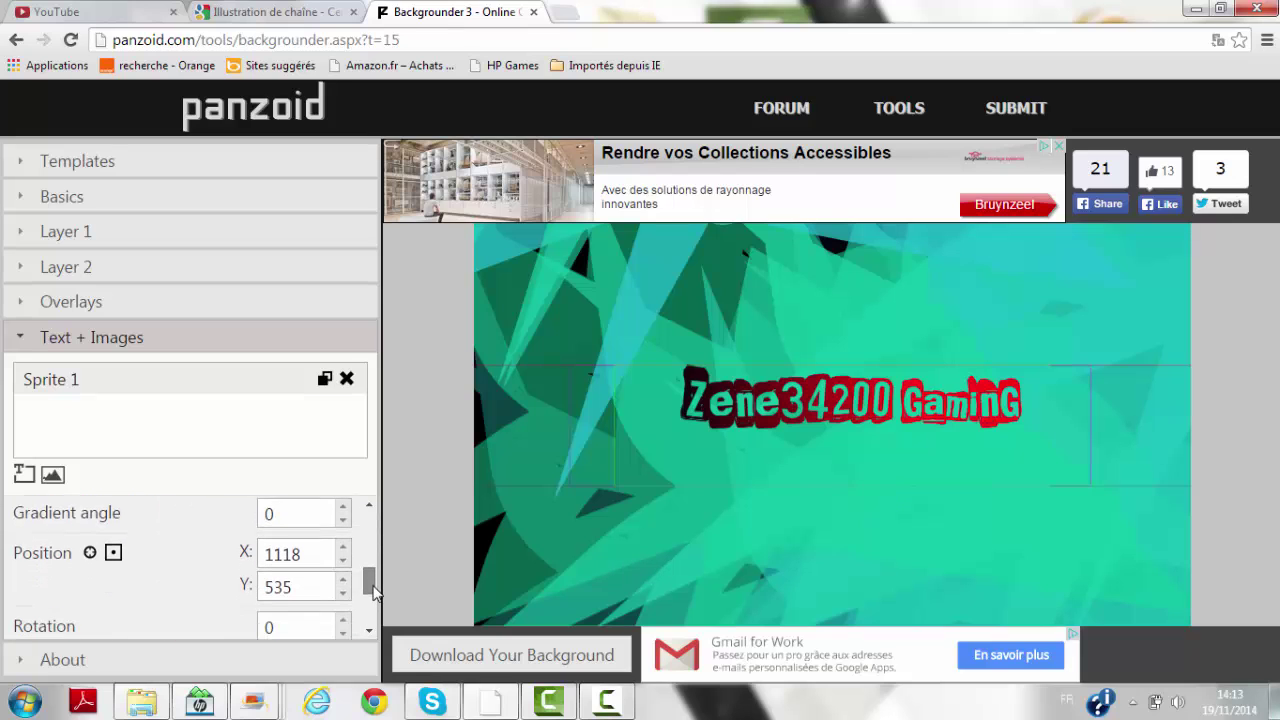
scroll(372, 590, "down", 1)
double_click(344, 546)
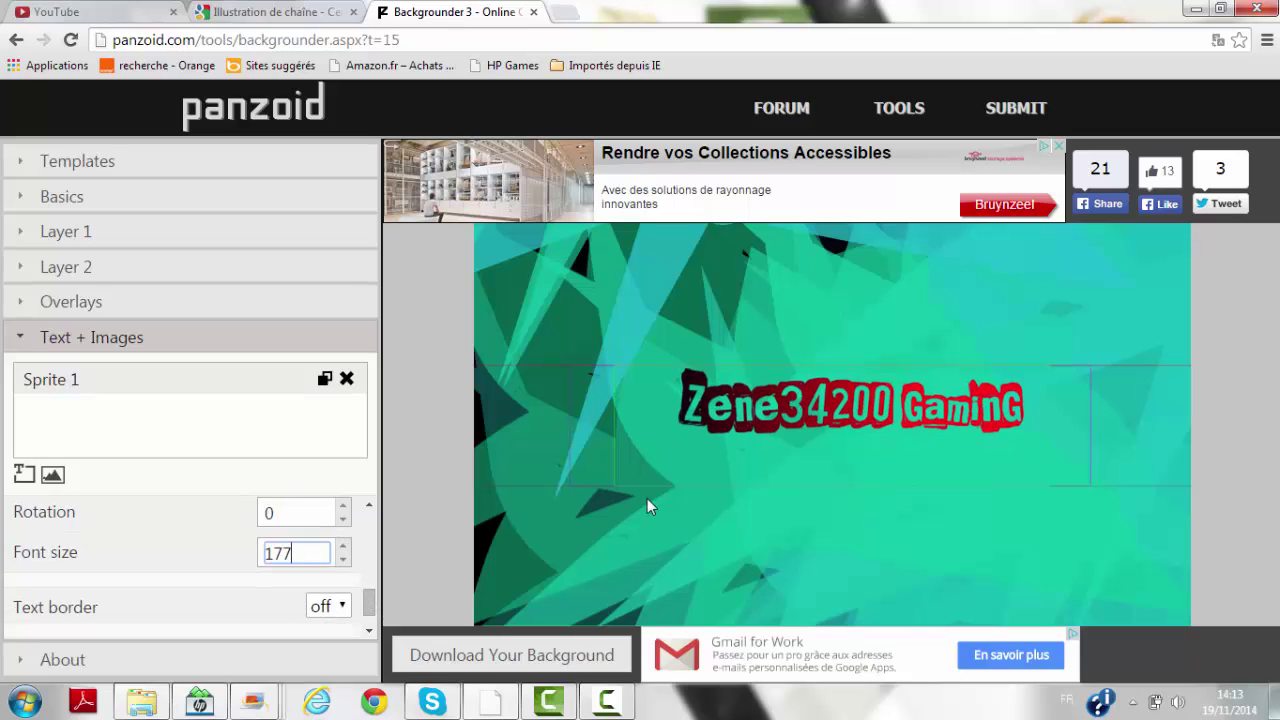
Add a second text sprite and place it just below the channel name inside the central guide area.
left_click_drag(370, 612, 387, 529)
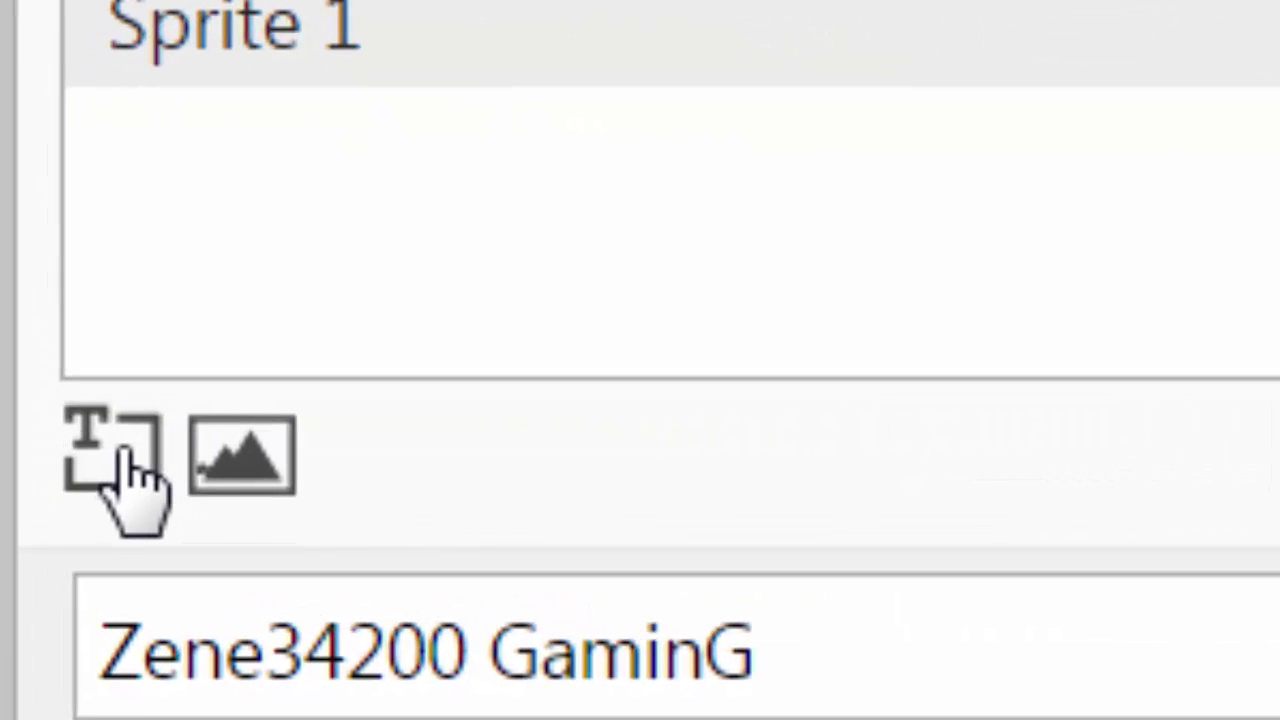
left_click(127, 465)
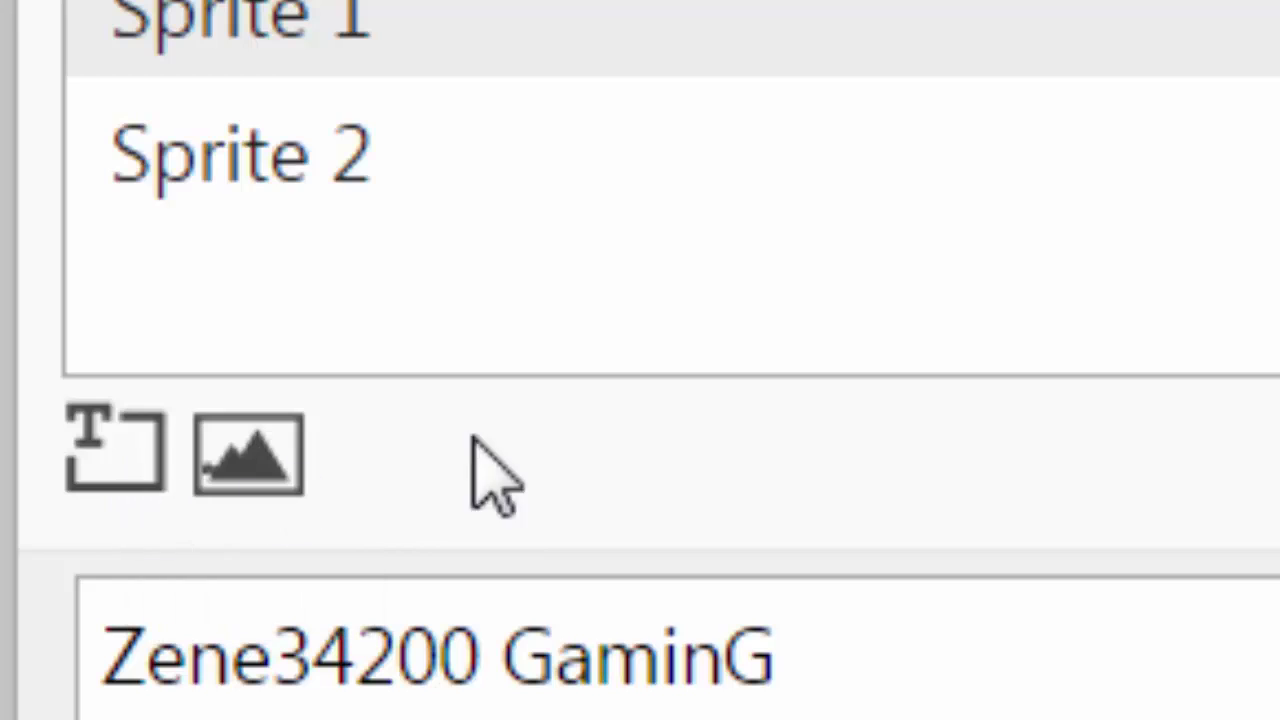
left_click(1010, 185)
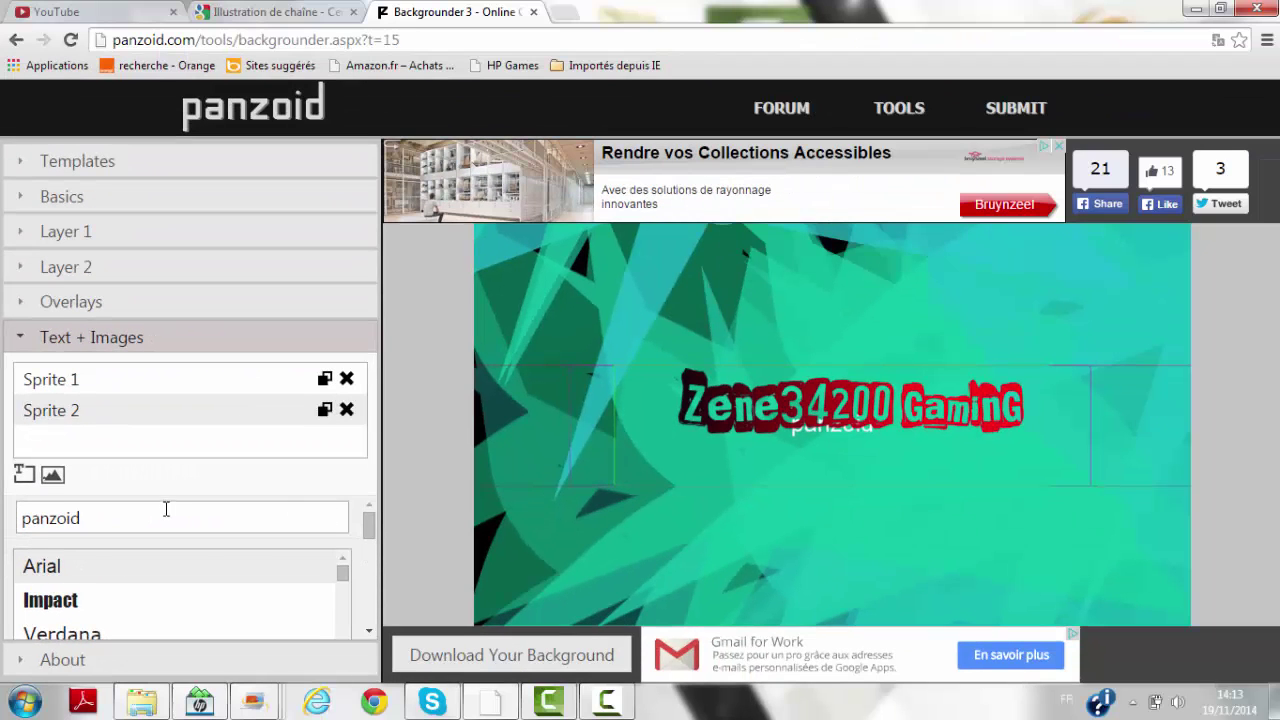
left_click_drag(112, 511, 10, 508)
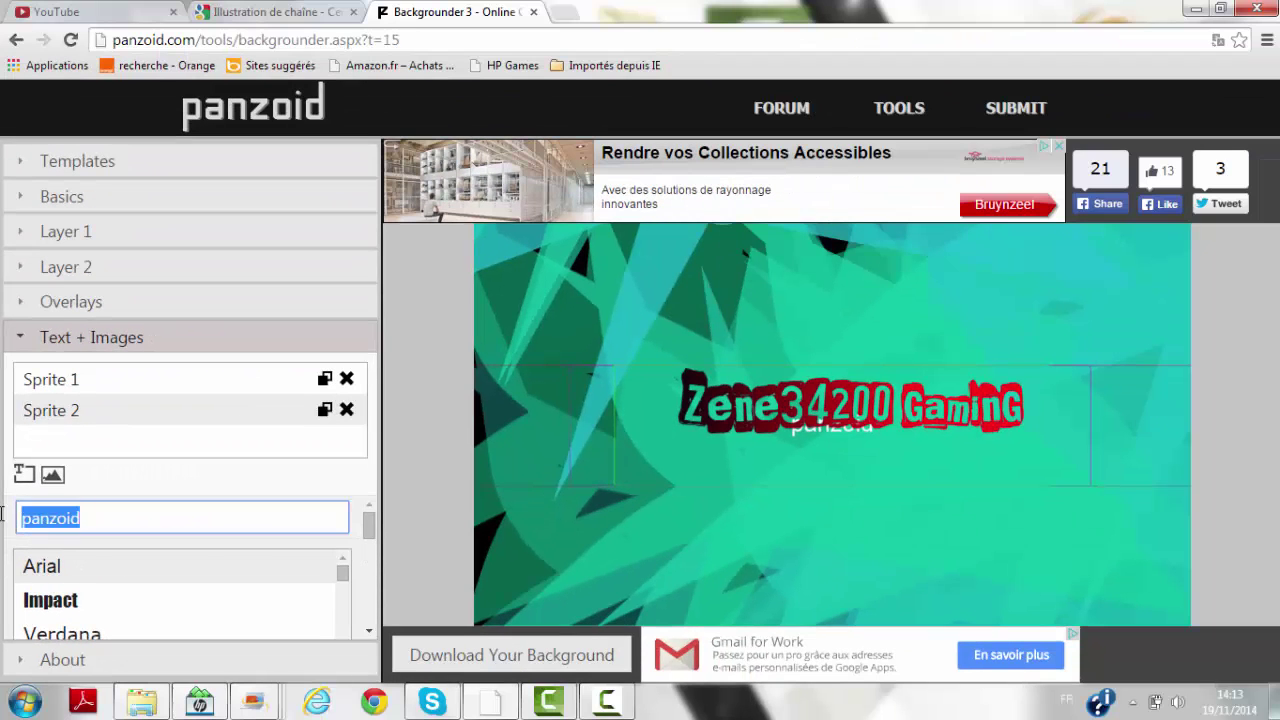
left_click_drag(857, 349, 838, 400)
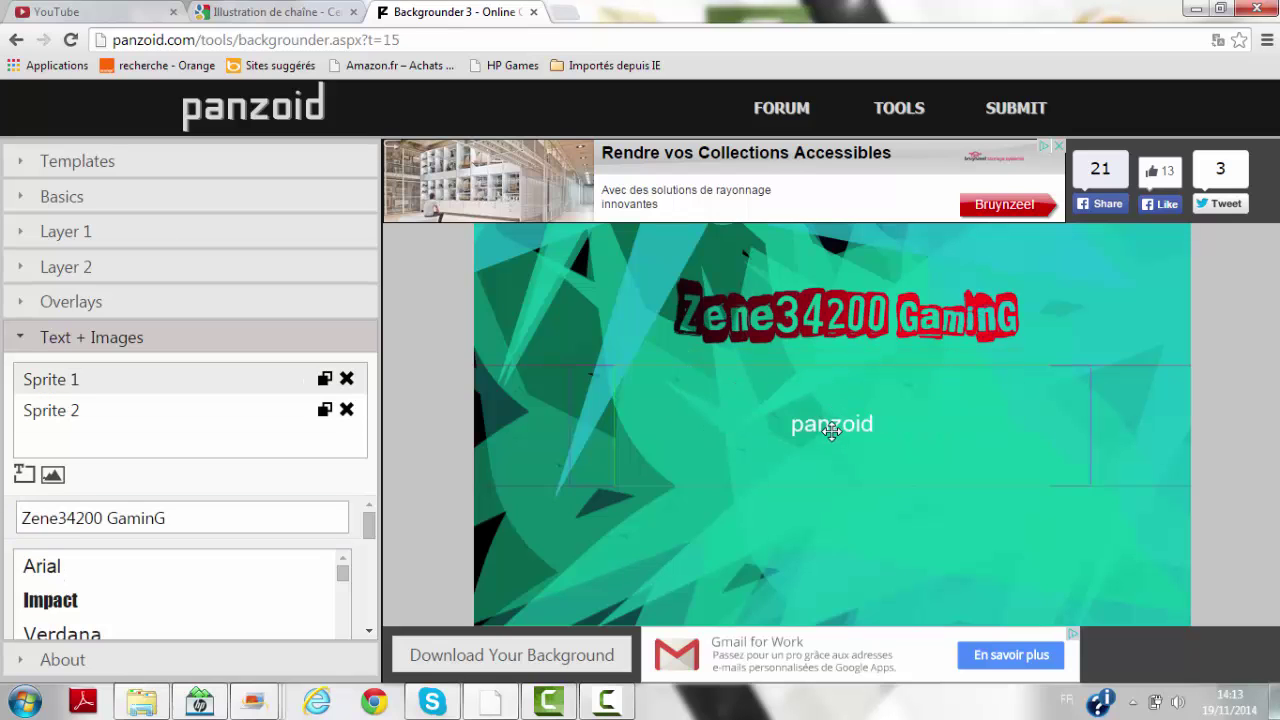
left_click_drag(834, 447, 840, 479)
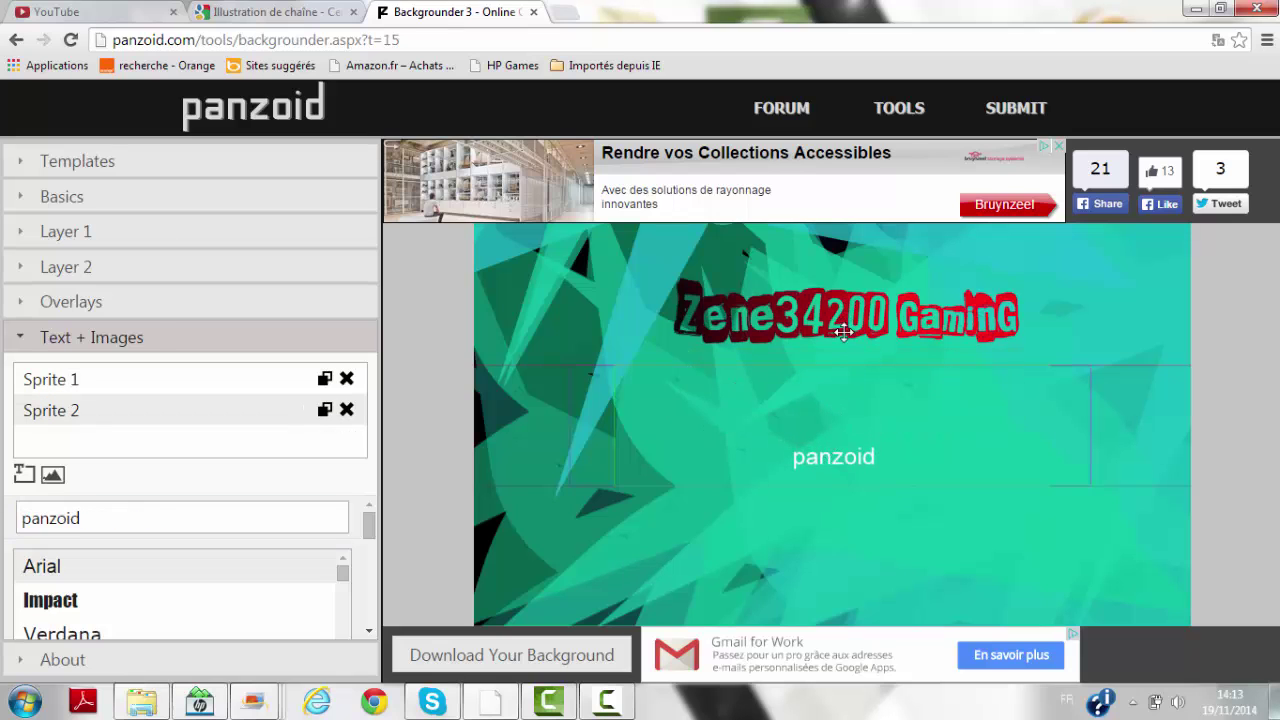
left_click_drag(845, 318, 842, 400)
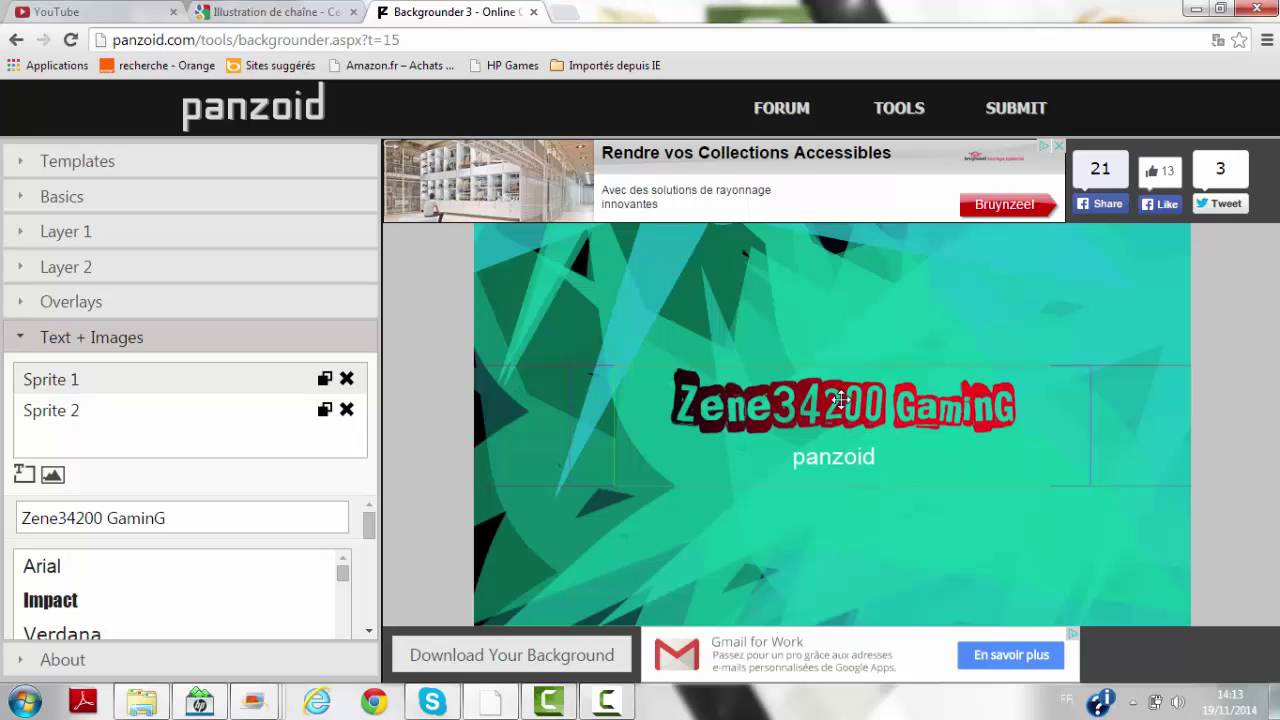
Replace the second sprite's text with "fun-delire et du GaminG".
left_click(91, 412)
left_click_drag(250, 522, 2, 535)
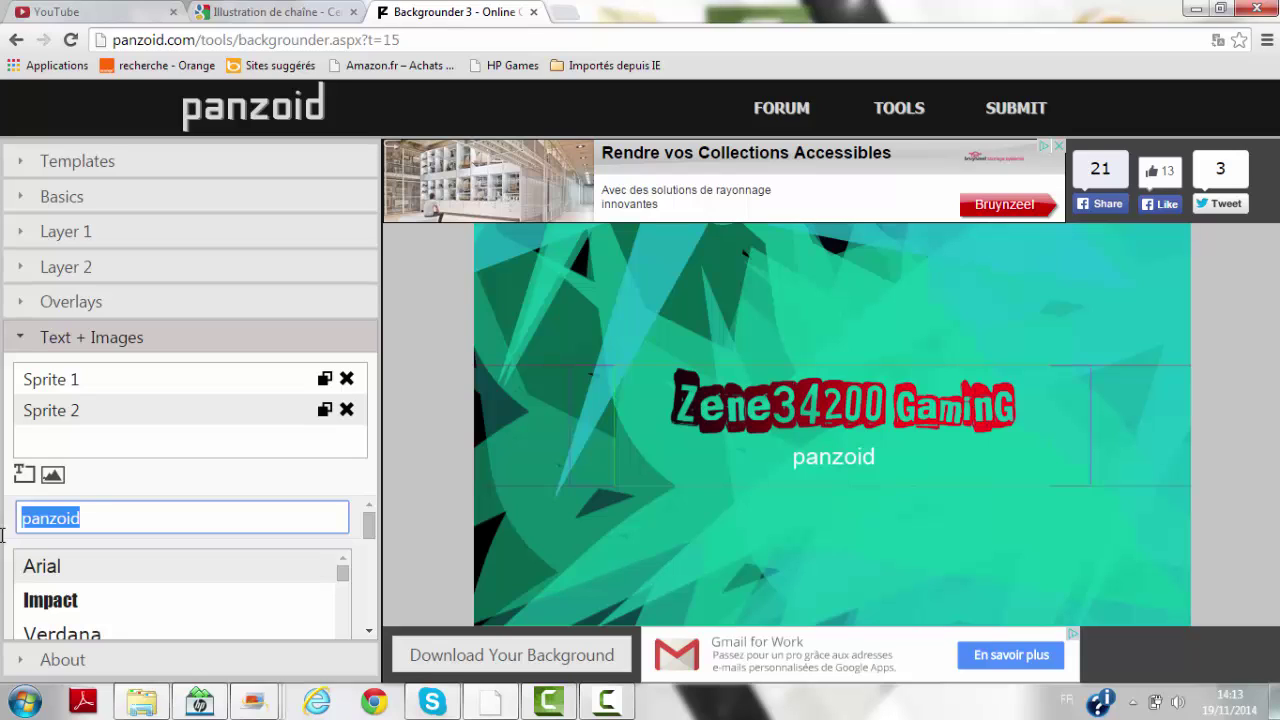
type("fun-delire et du GaminG")
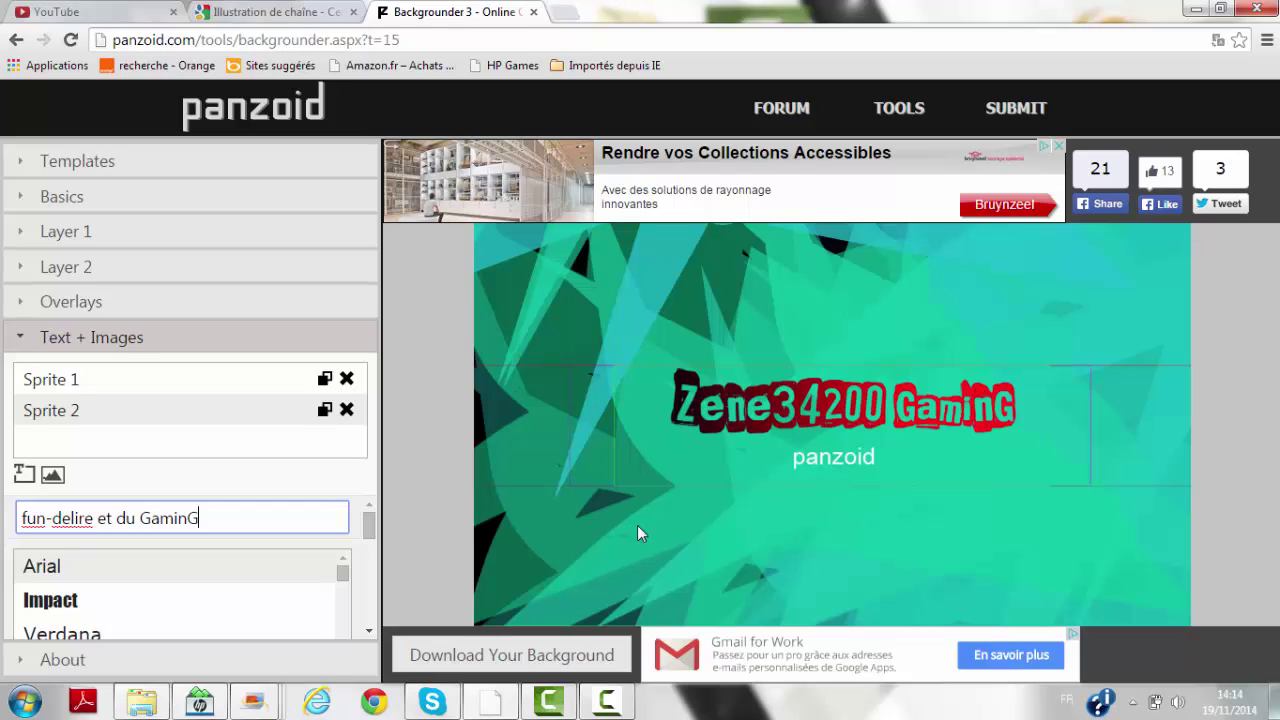
left_click(345, 490)
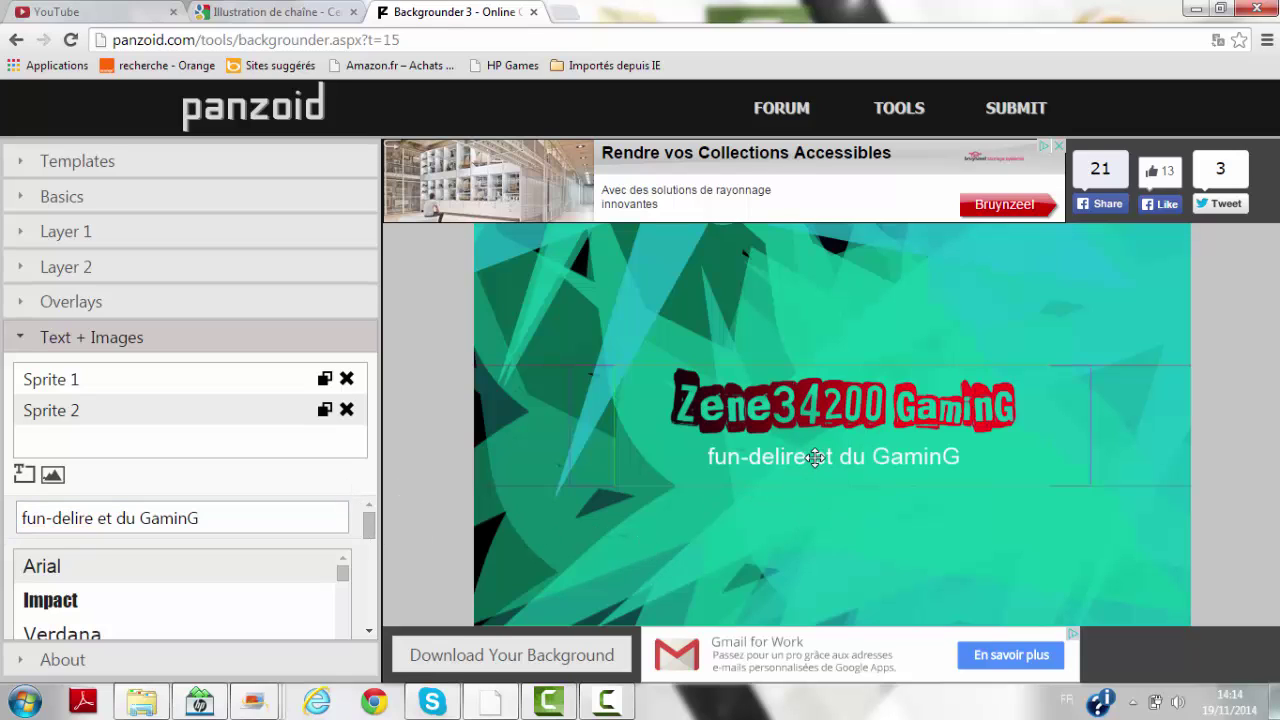
Change the font of the tagline under the channel name to RAZING.
scroll(370, 530, "down", 1)
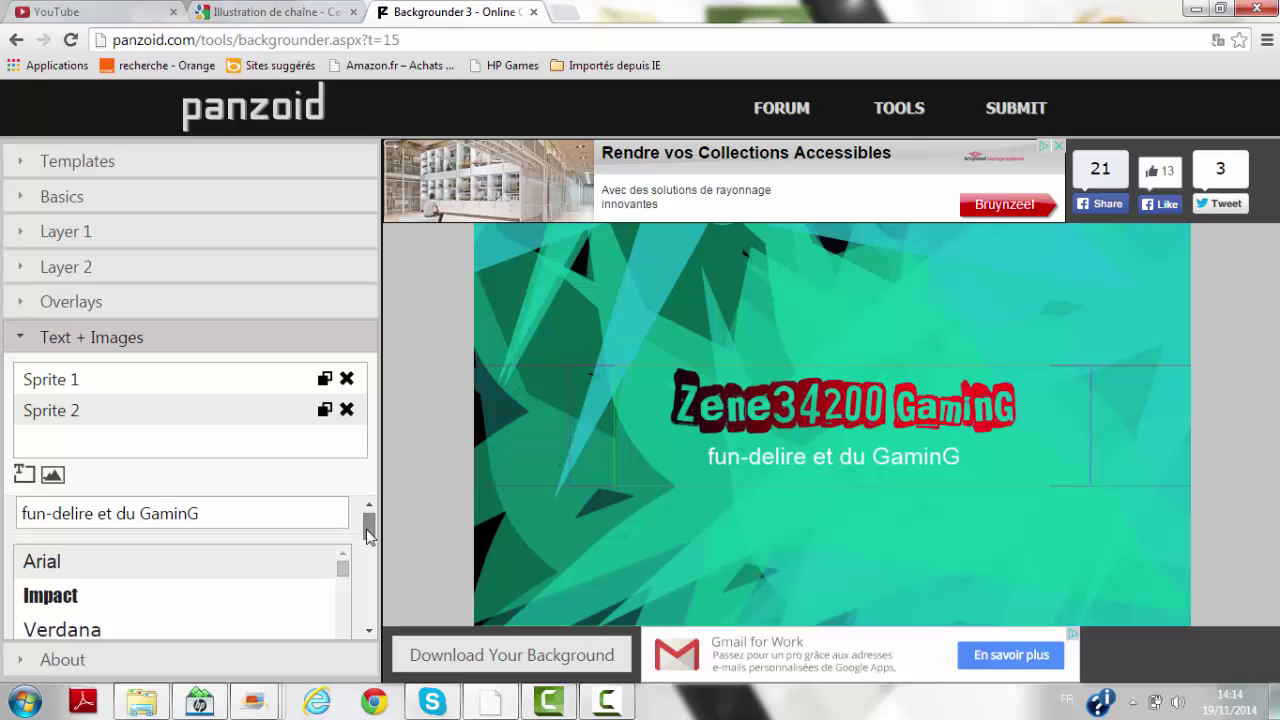
left_click_drag(344, 569, 350, 650)
left_click_drag(369, 533, 370, 556)
scroll(343, 532, "down", 3)
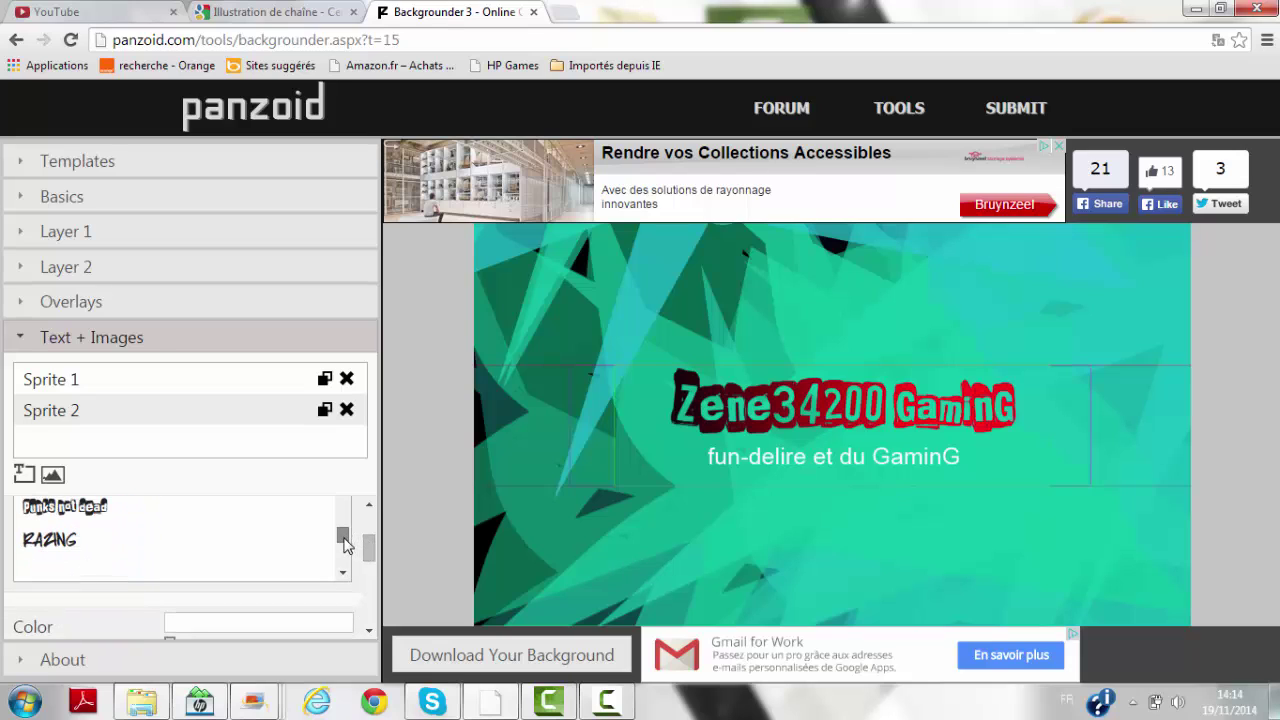
left_click(318, 545)
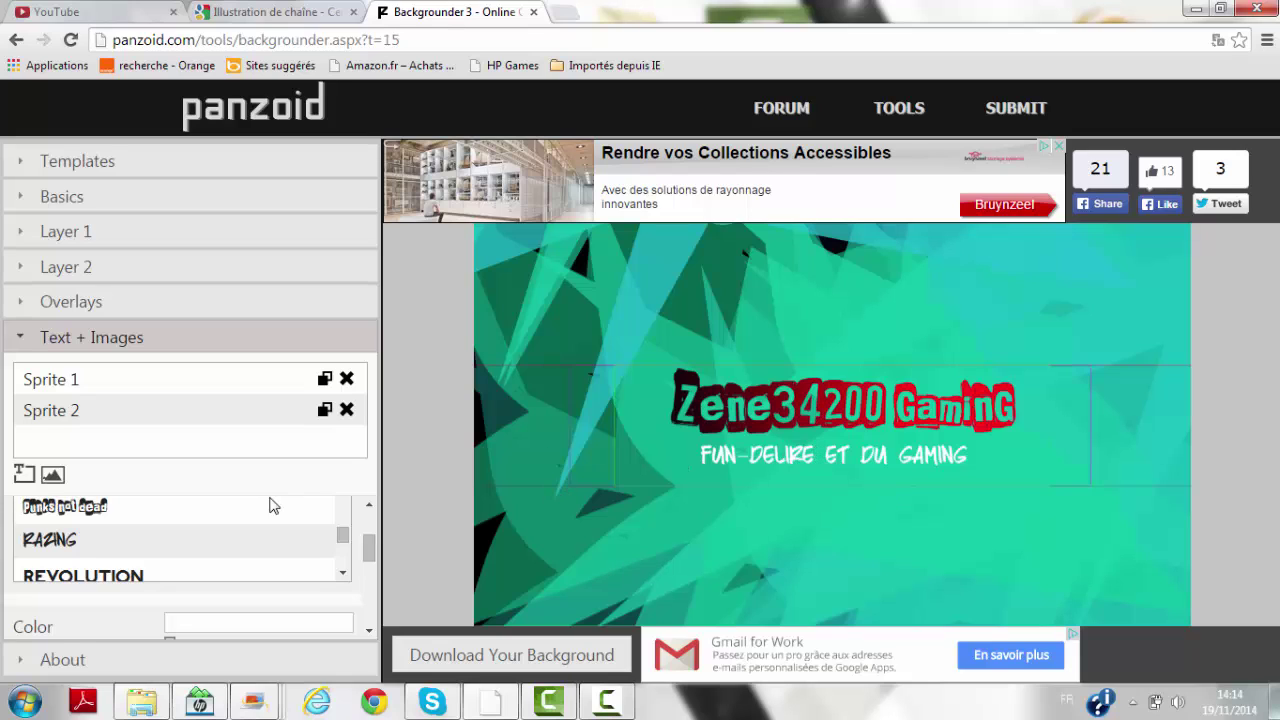
Change the tagline's text color from its first color stop to a medium green.
left_click_drag(371, 558, 371, 567)
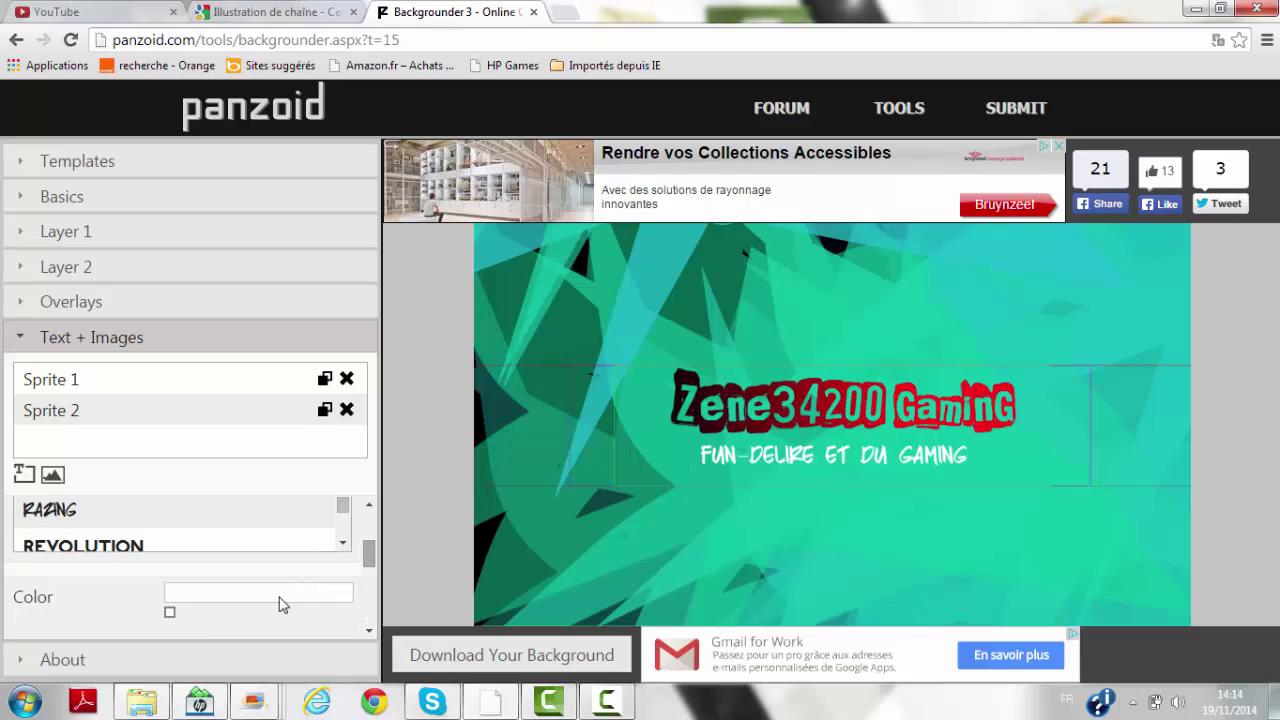
left_click(171, 618)
left_click(184, 636)
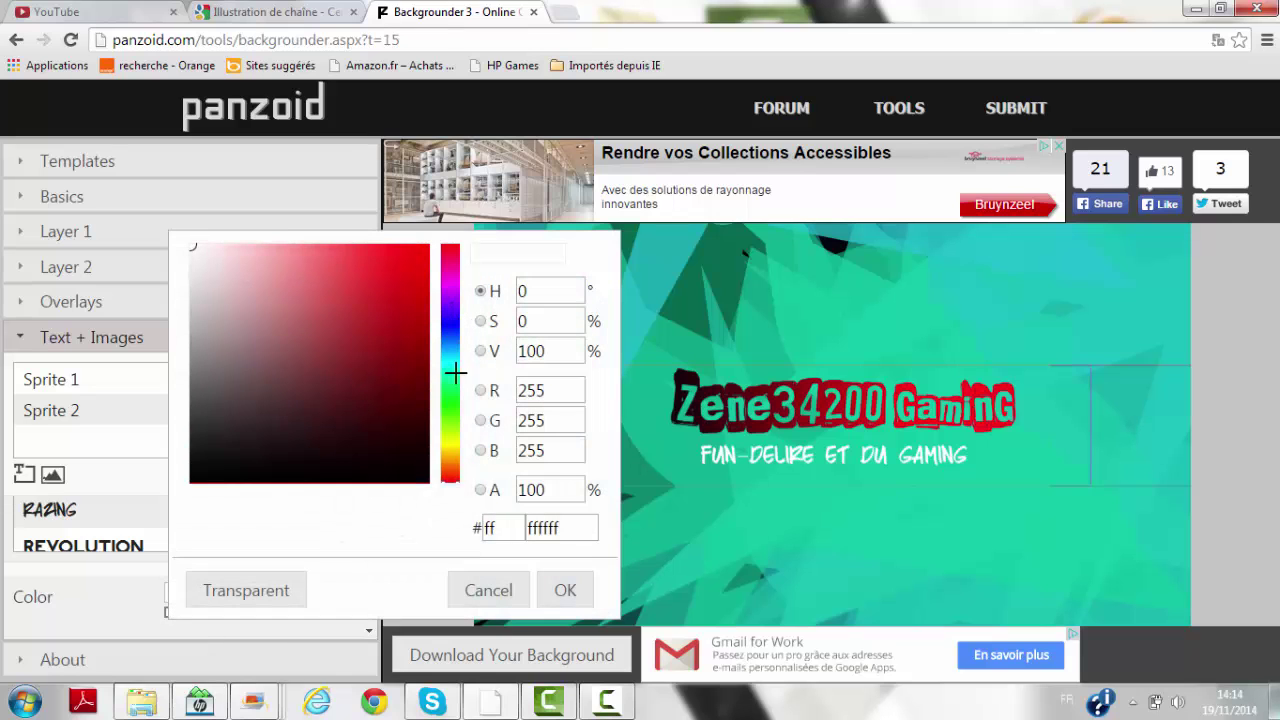
left_click(453, 403)
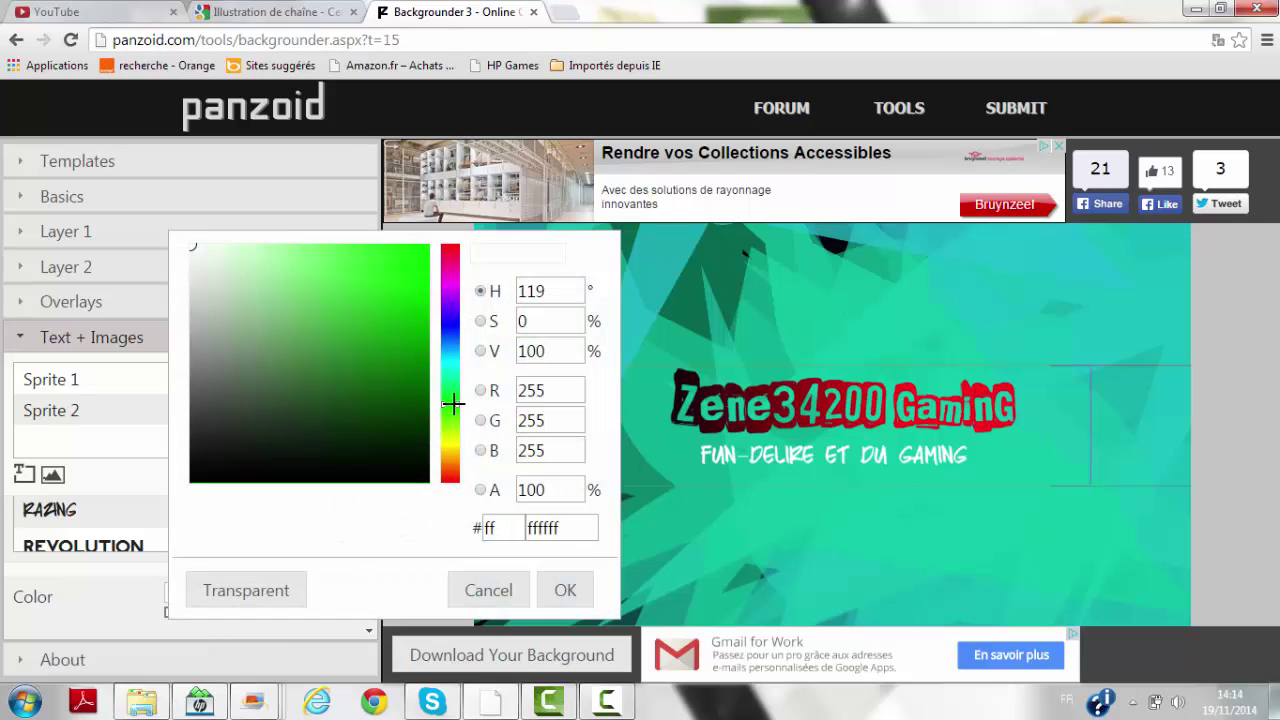
left_click(412, 318)
left_click(561, 590)
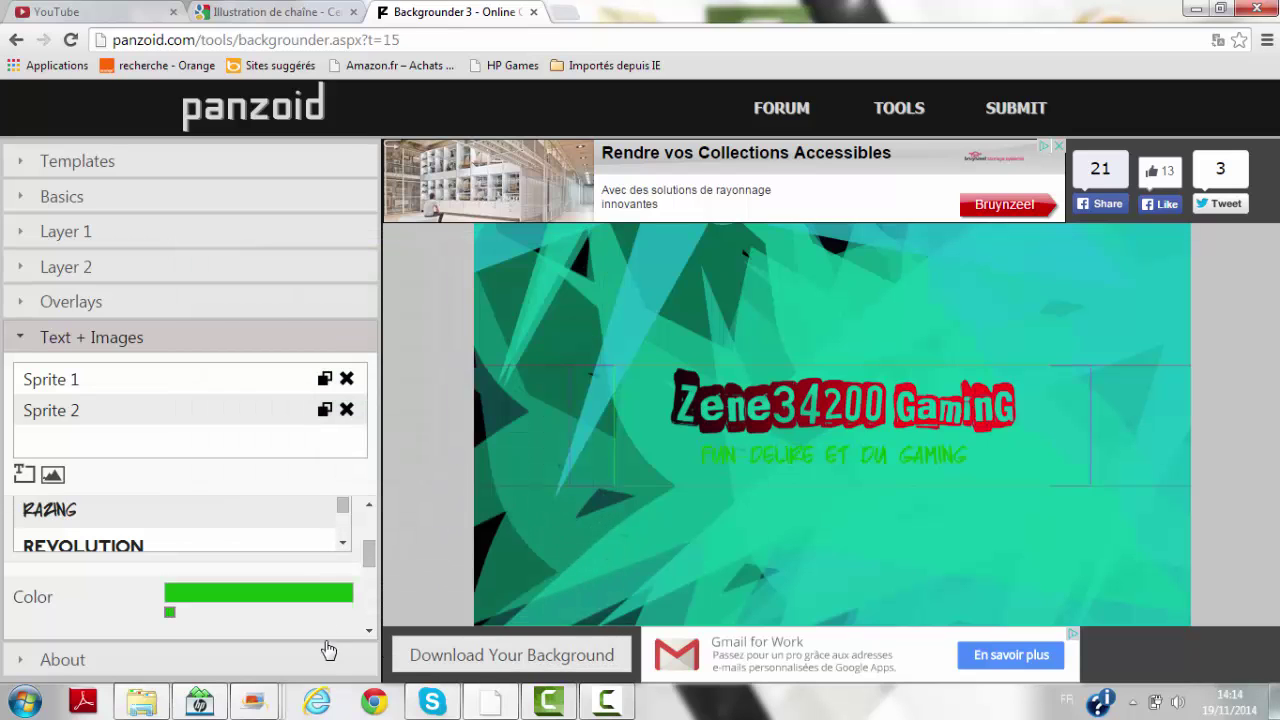
Turn on the text border and the text shadow for the tagline.
scroll(374, 590, "down", 3)
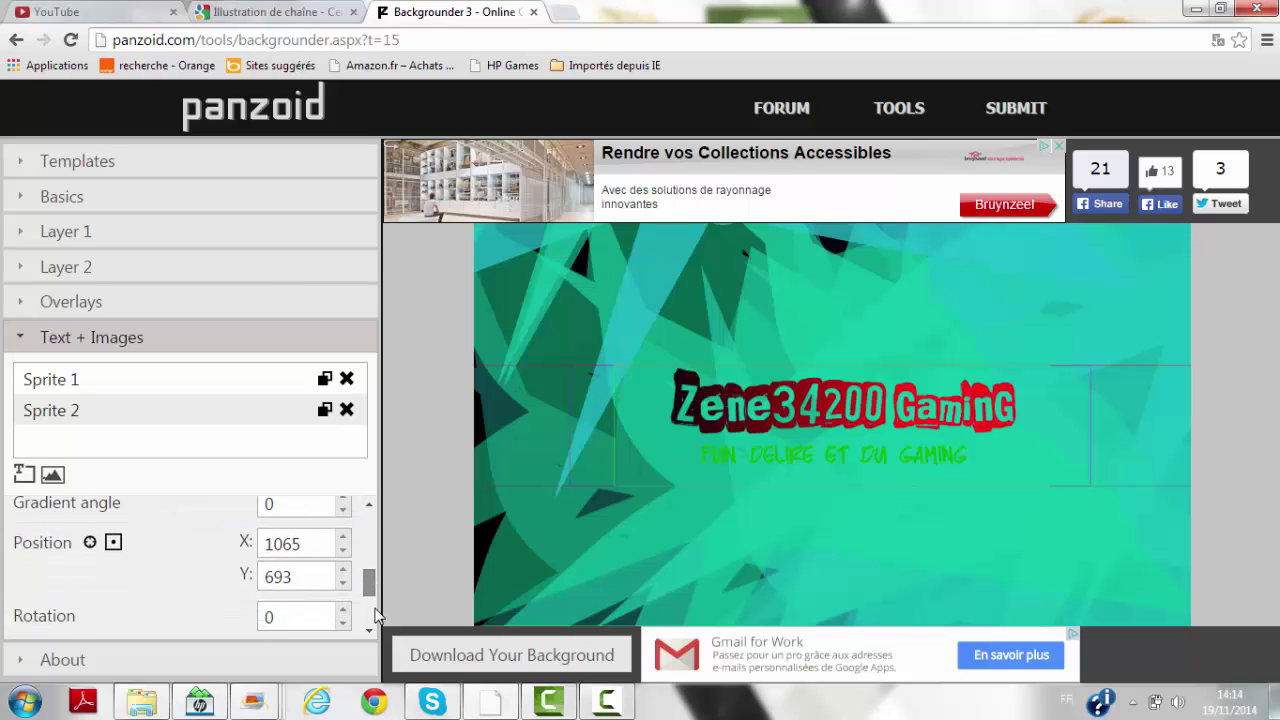
scroll(370, 610, "down", 3)
left_click(336, 571)
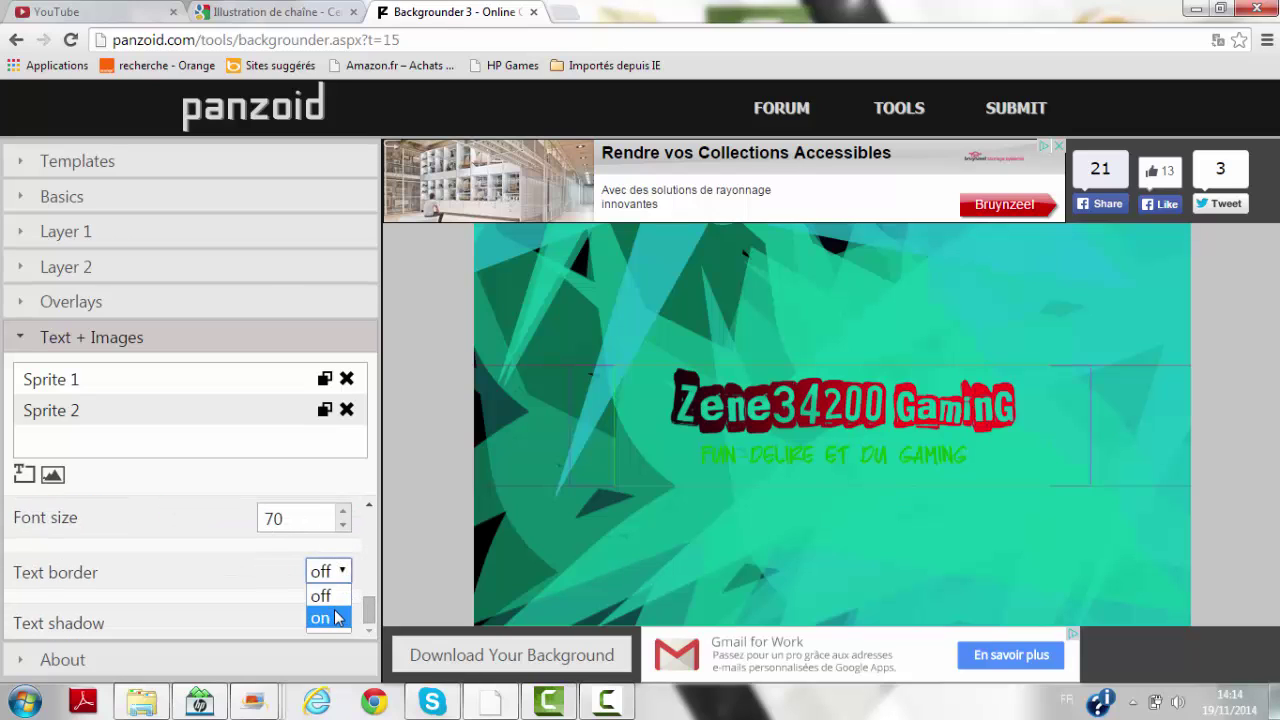
left_click(336, 617)
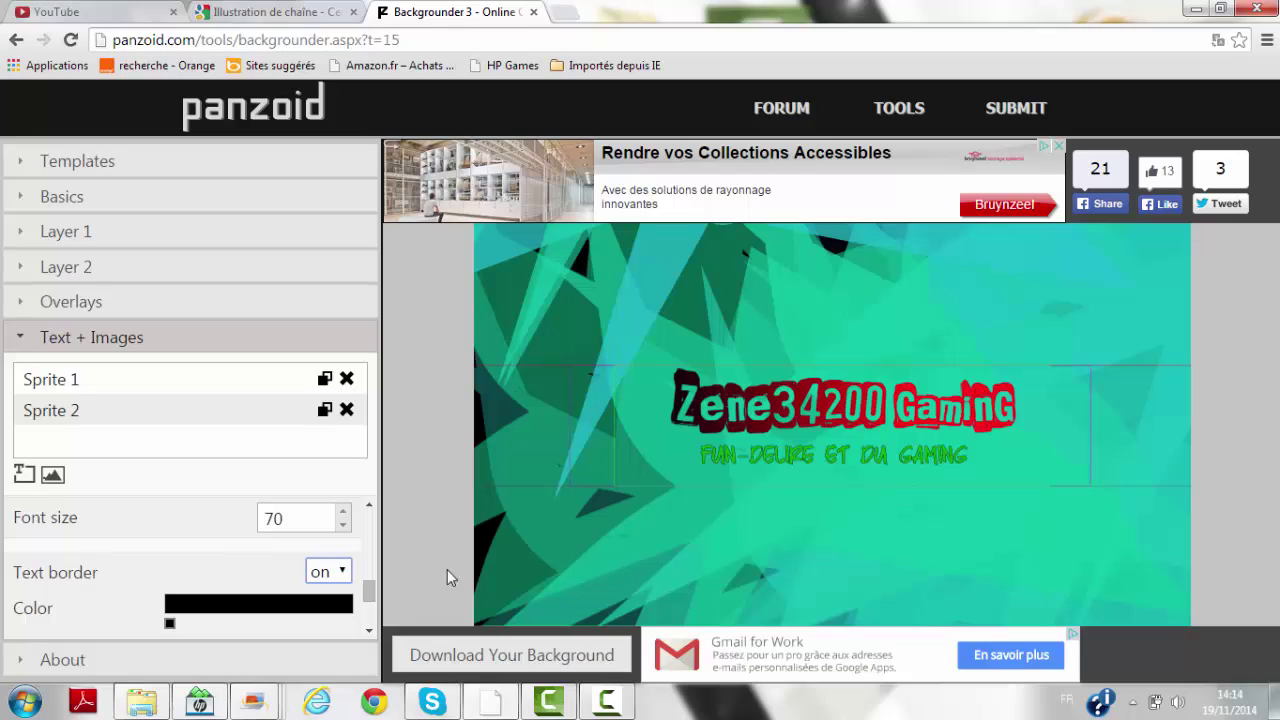
scroll(370, 600, "down", 2)
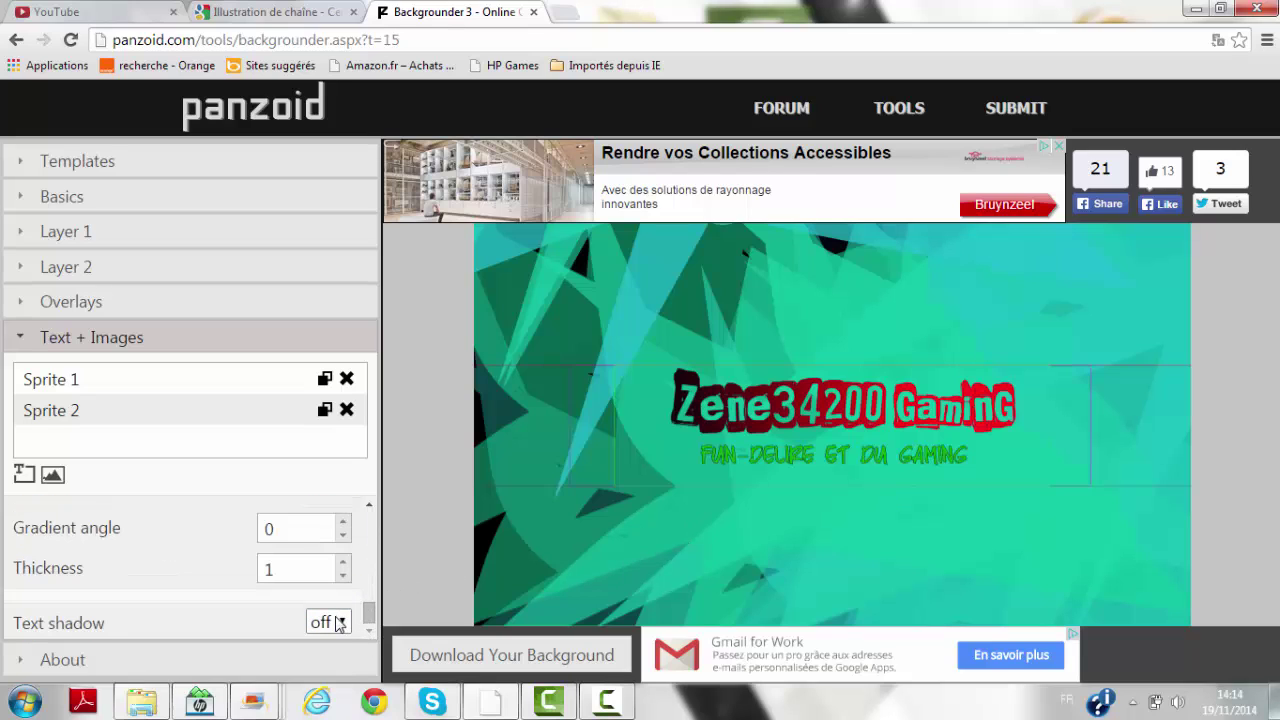
left_click(344, 624)
left_click(338, 667)
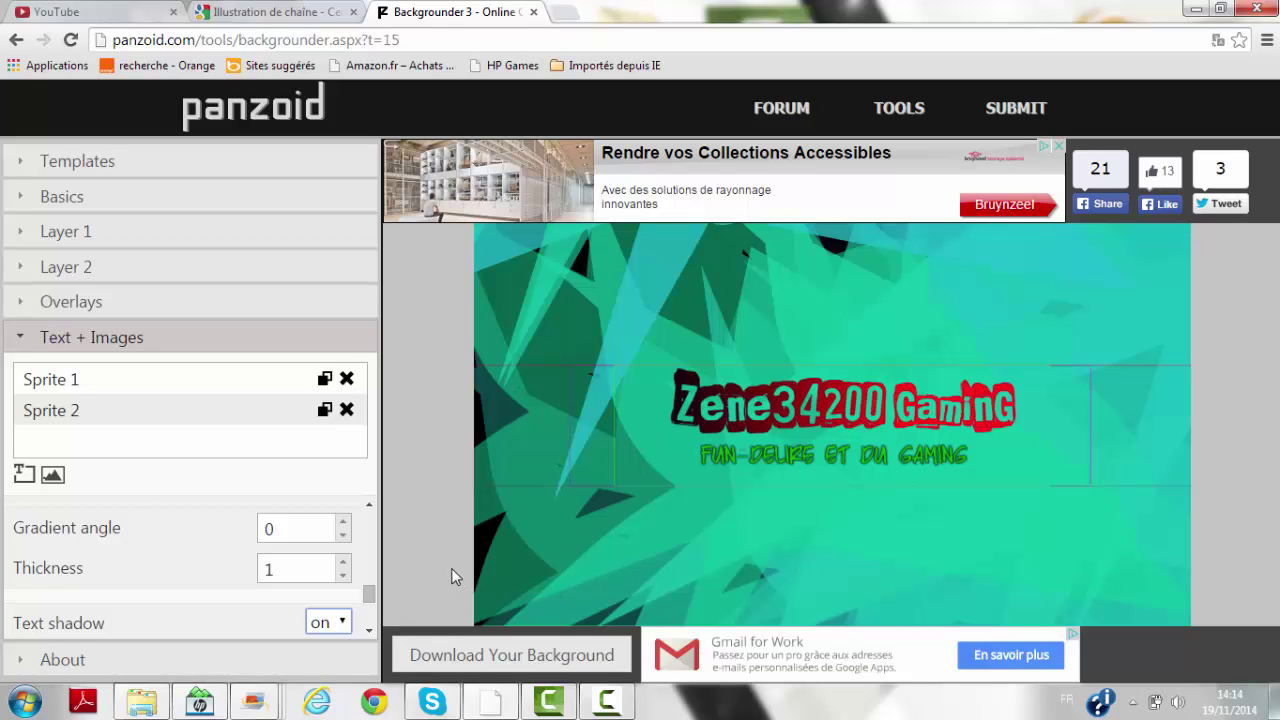
Move the tagline slightly lower beneath the channel name and set its font size to 79.
left_click_drag(799, 458, 804, 464)
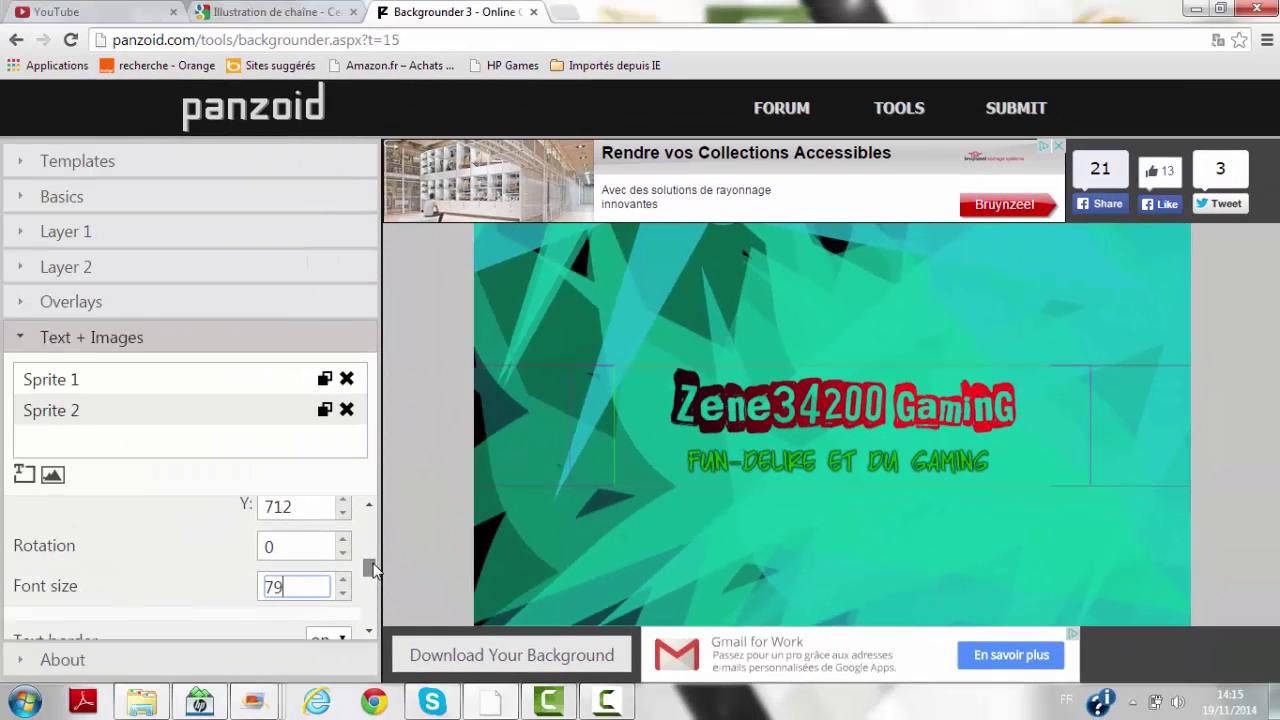
Add a bright blue stop to the tagline's color gradient and move it to the far right end of the bar.
scroll(372, 537, "down", 2)
scroll(370, 542, "down", 1)
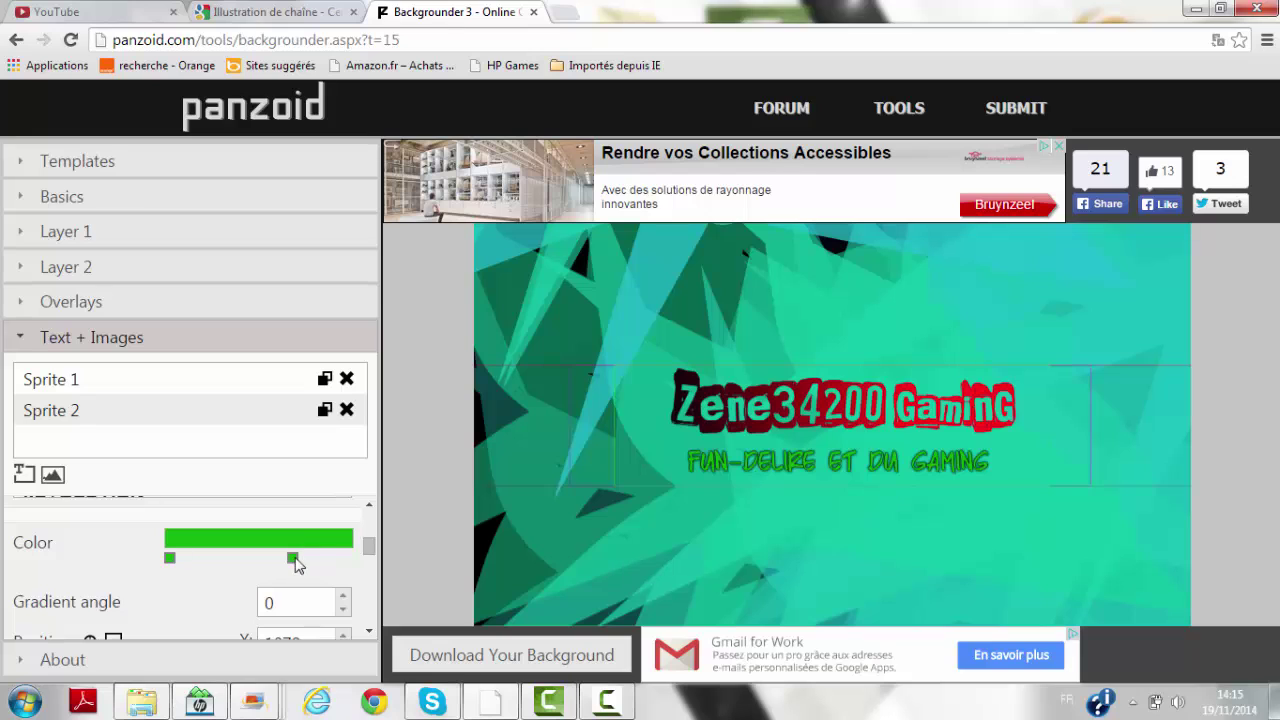
left_click(292, 558)
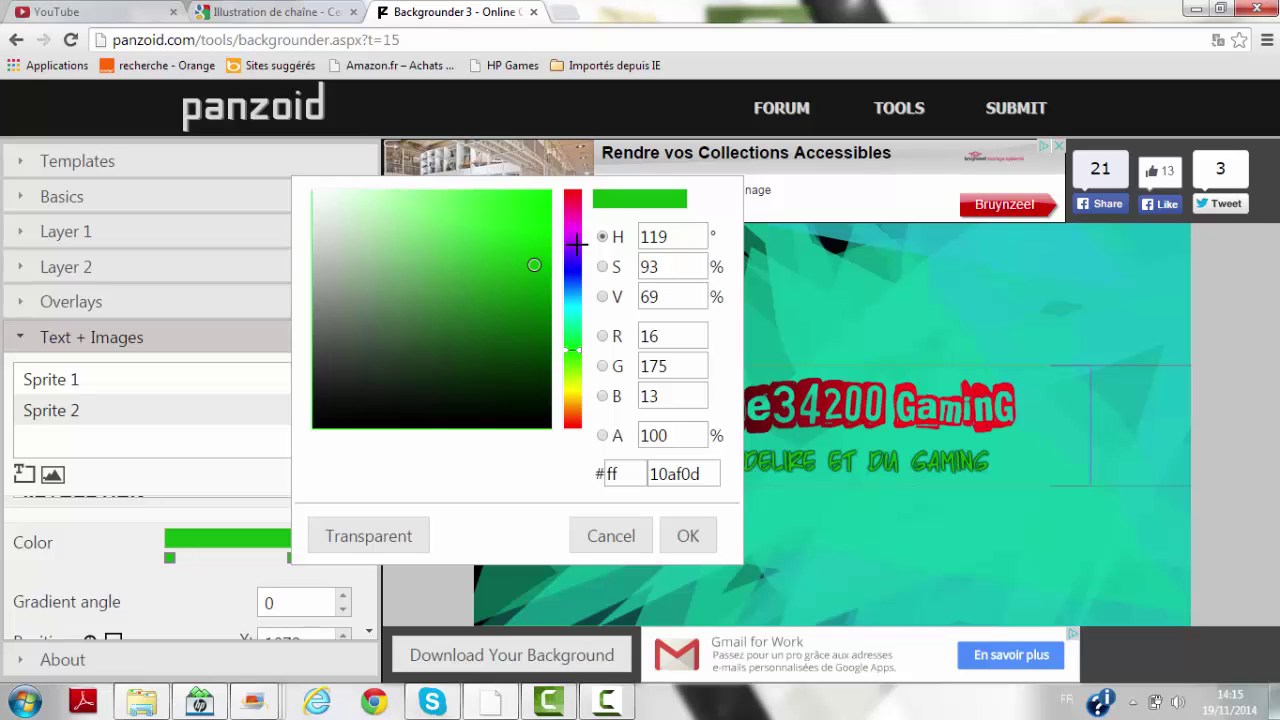
left_click_drag(577, 243, 577, 268)
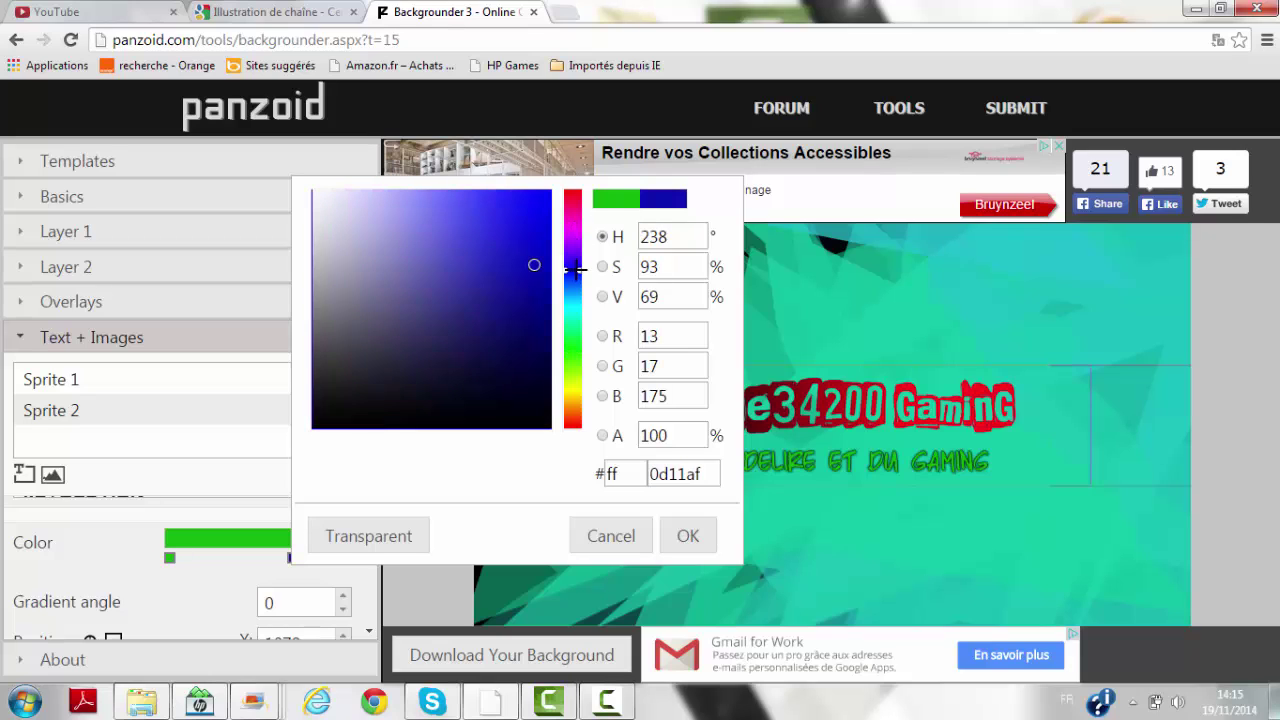
left_click(537, 203)
left_click(687, 537)
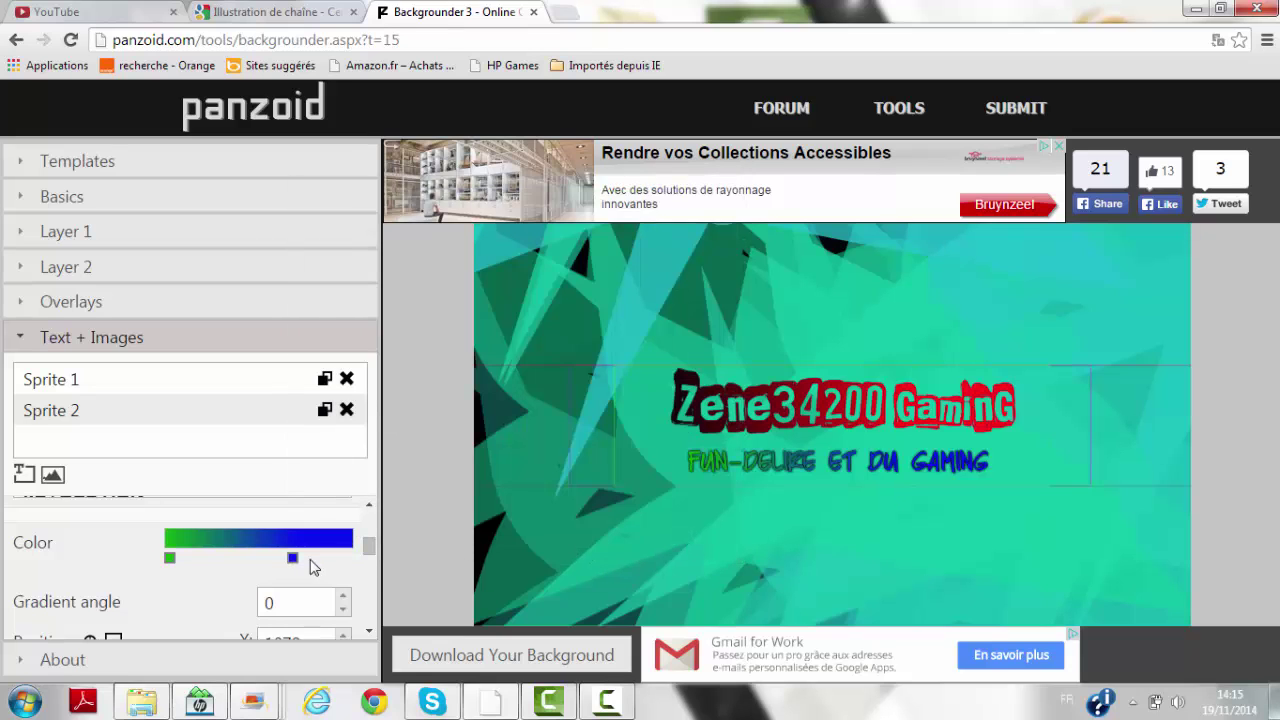
left_click_drag(294, 562, 348, 559)
left_click(337, 563)
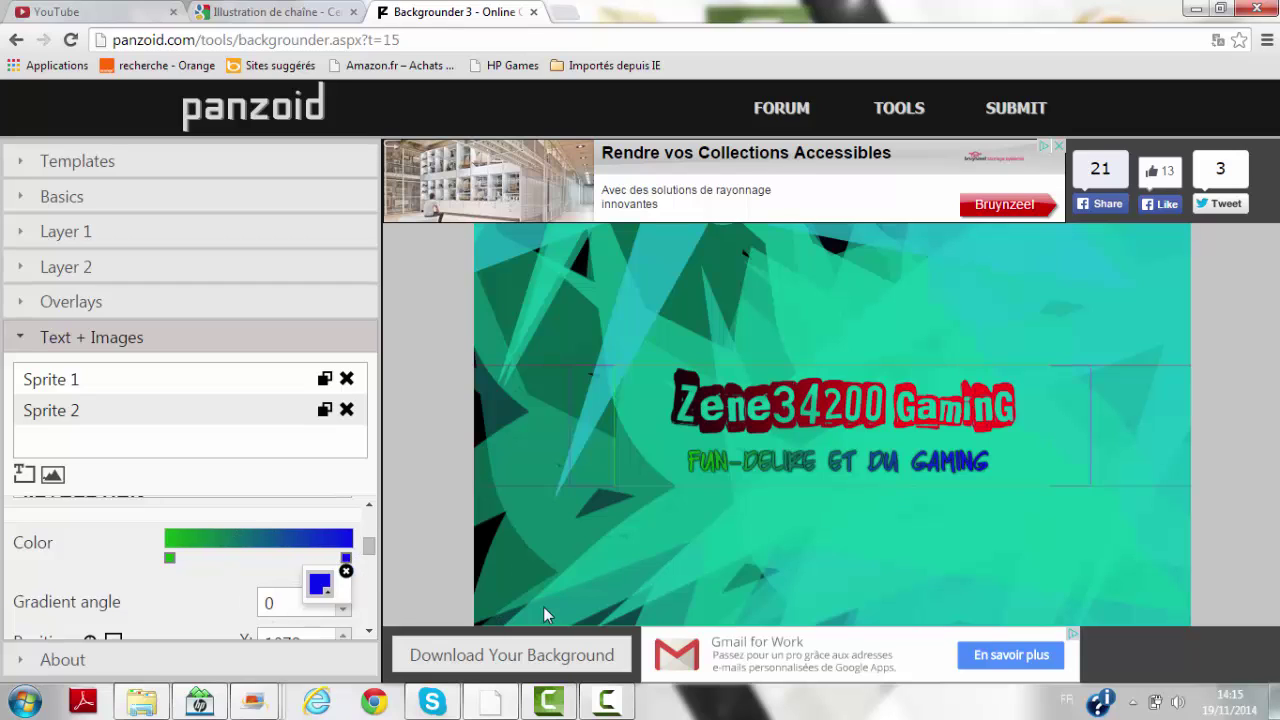
Add a yellow (#f3ed04) gradient stop midway between the tagline's green and blue stops.
left_click(260, 547)
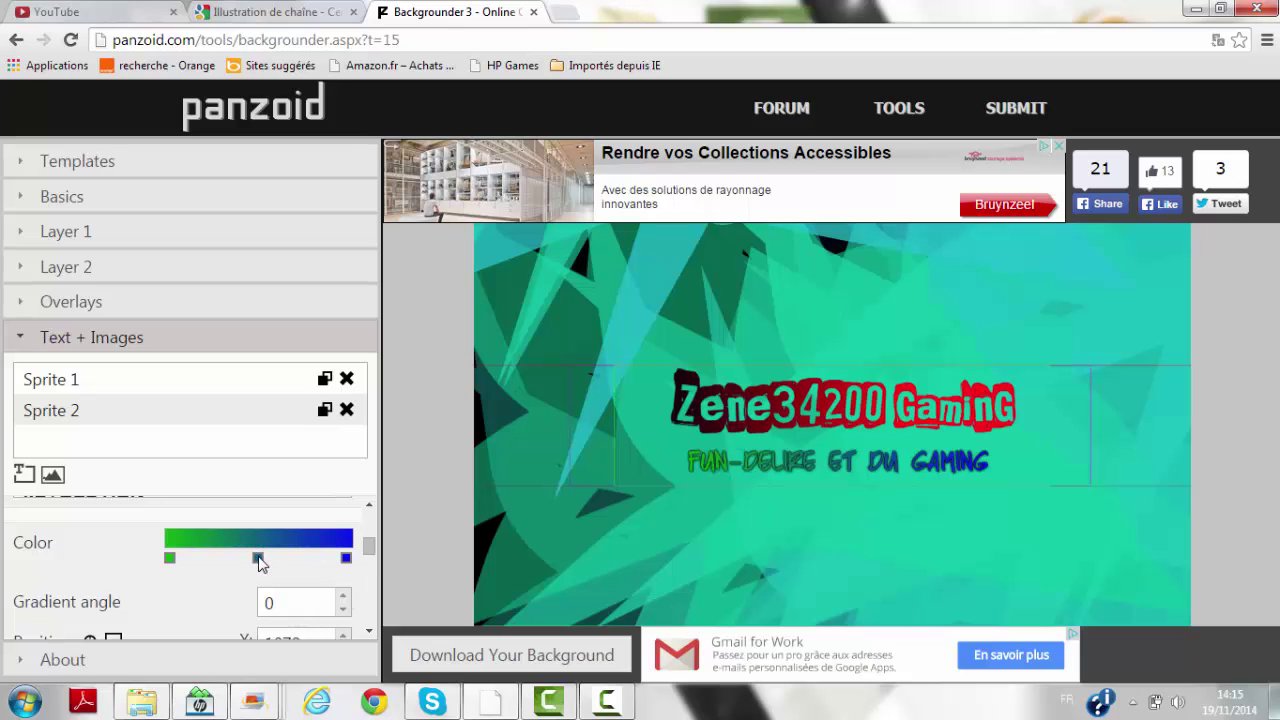
left_click(258, 559)
left_click(268, 583)
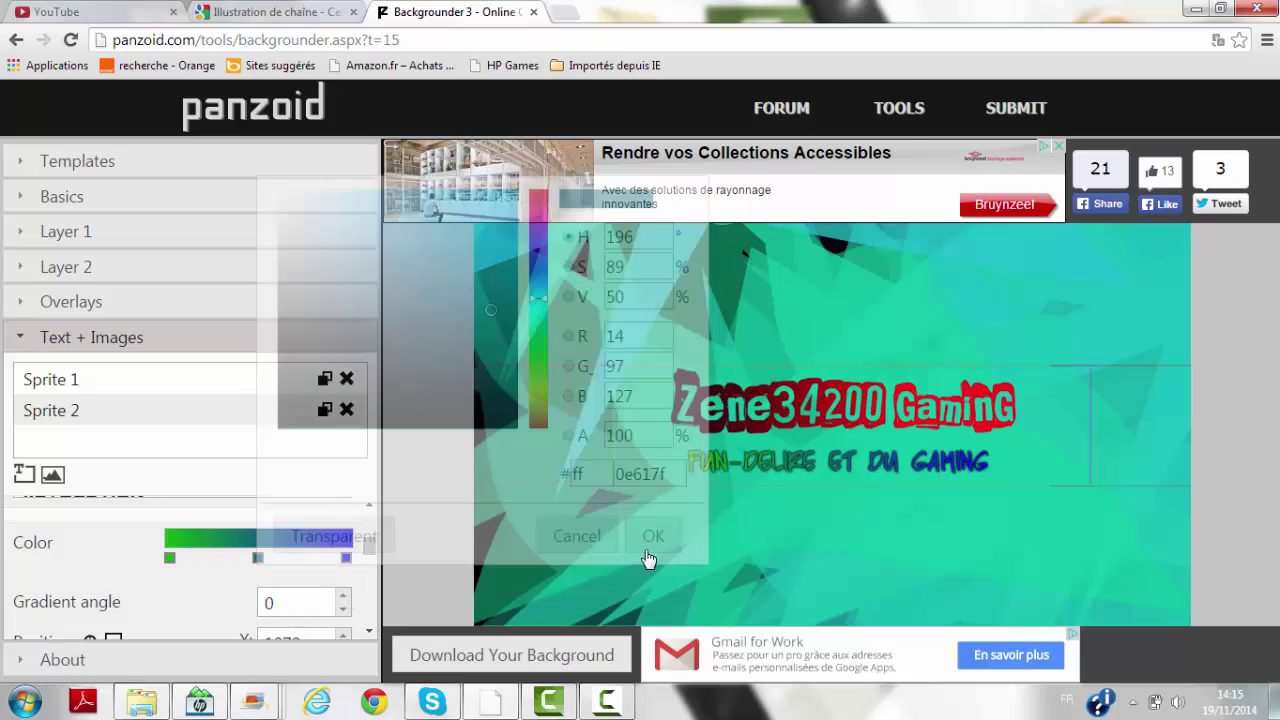
left_click(538, 390)
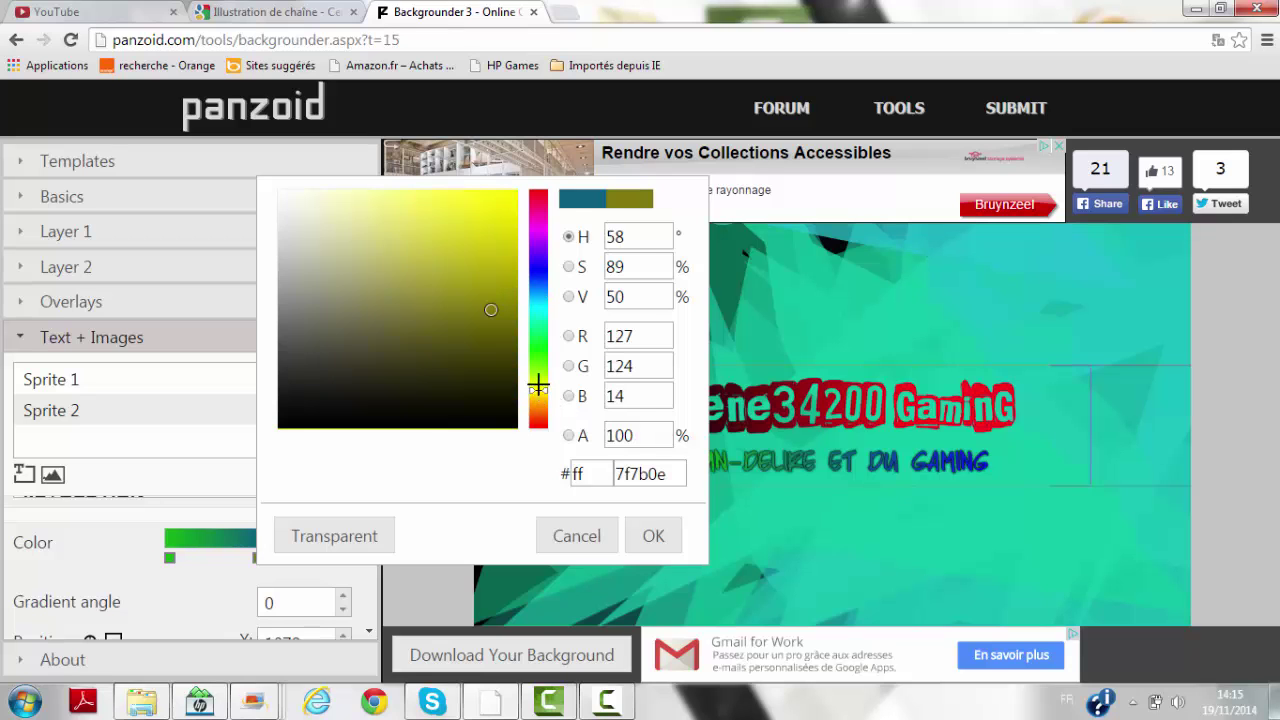
left_click(513, 198)
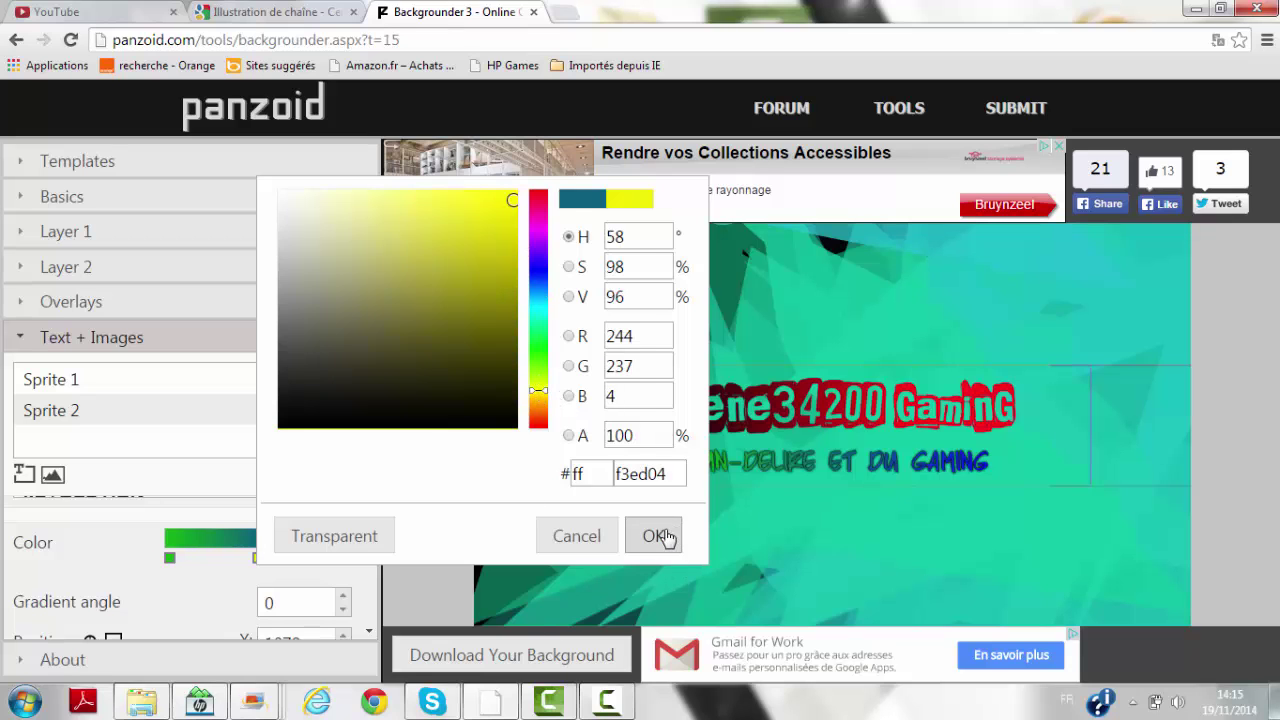
left_click(663, 537)
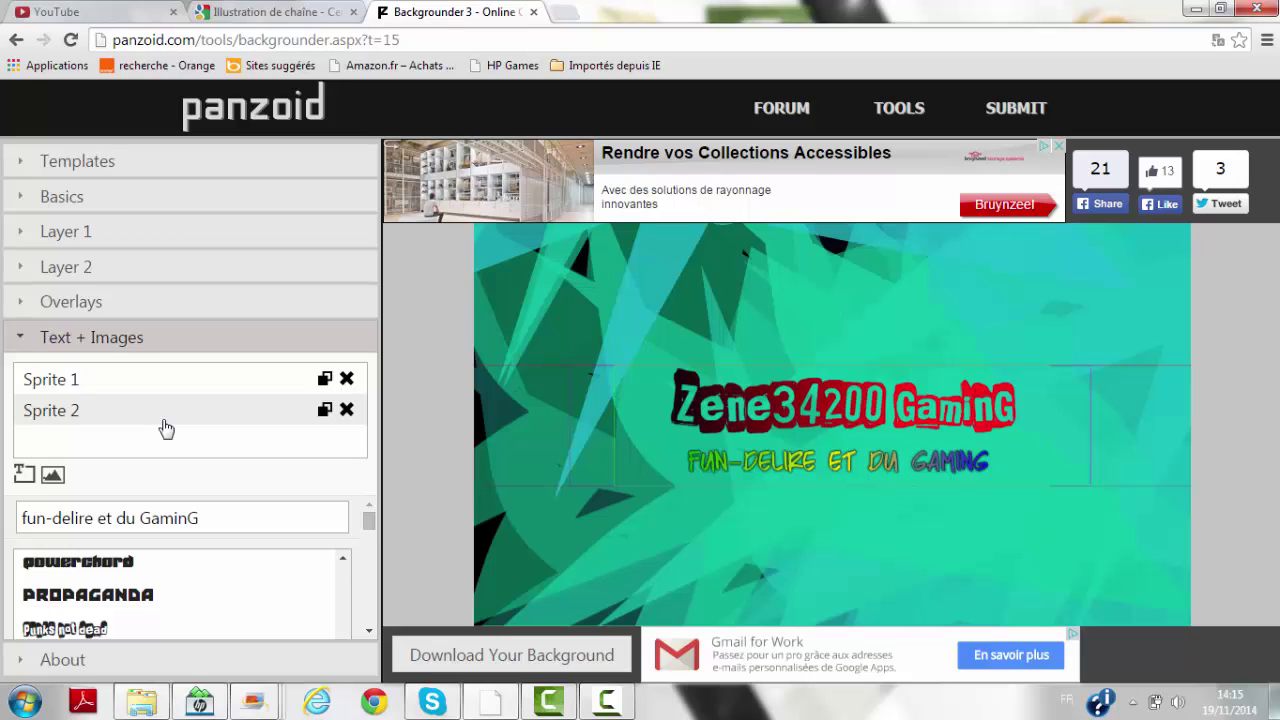
Add an image sprite to the banner and select it for editing.
left_click(54, 476)
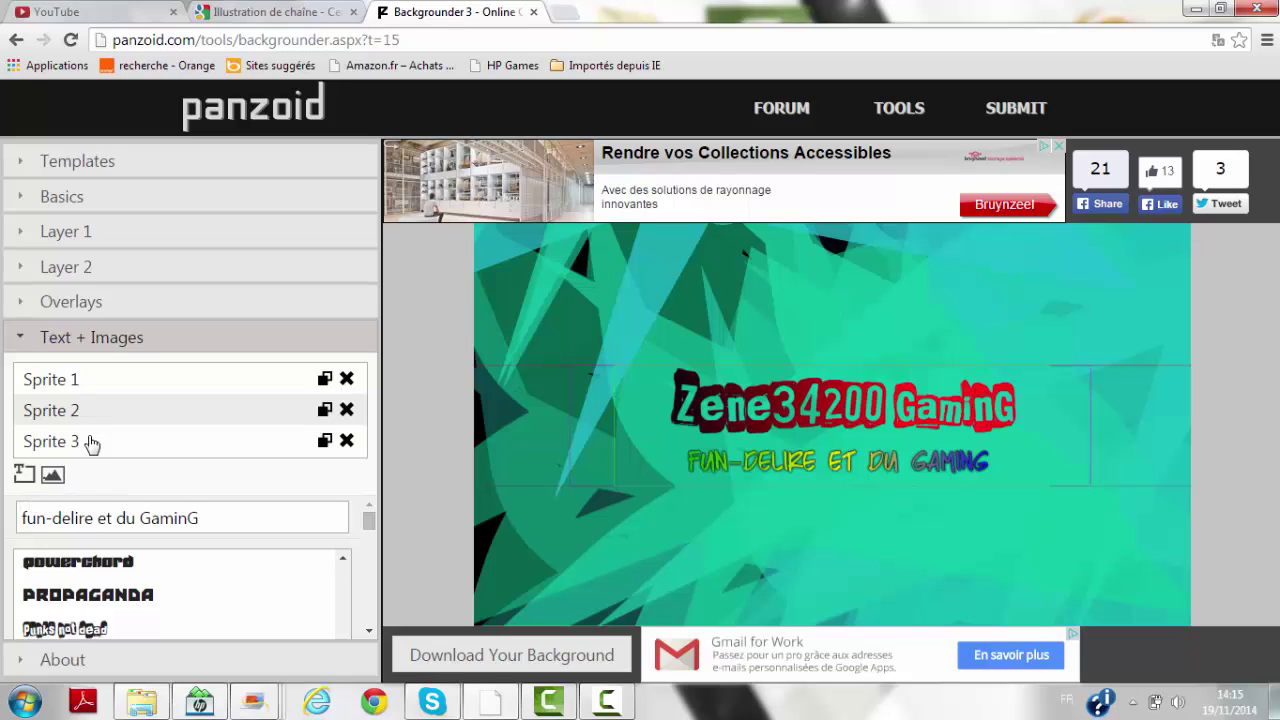
left_click(90, 449)
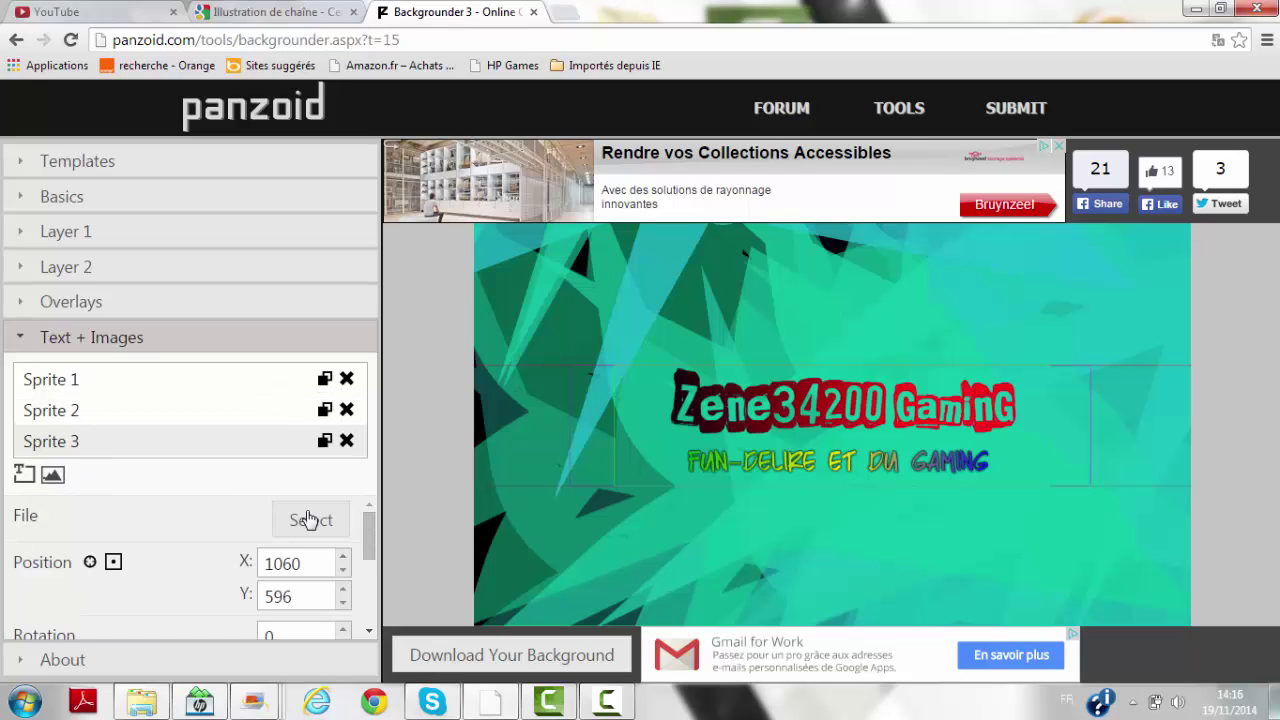
left_click(336, 530)
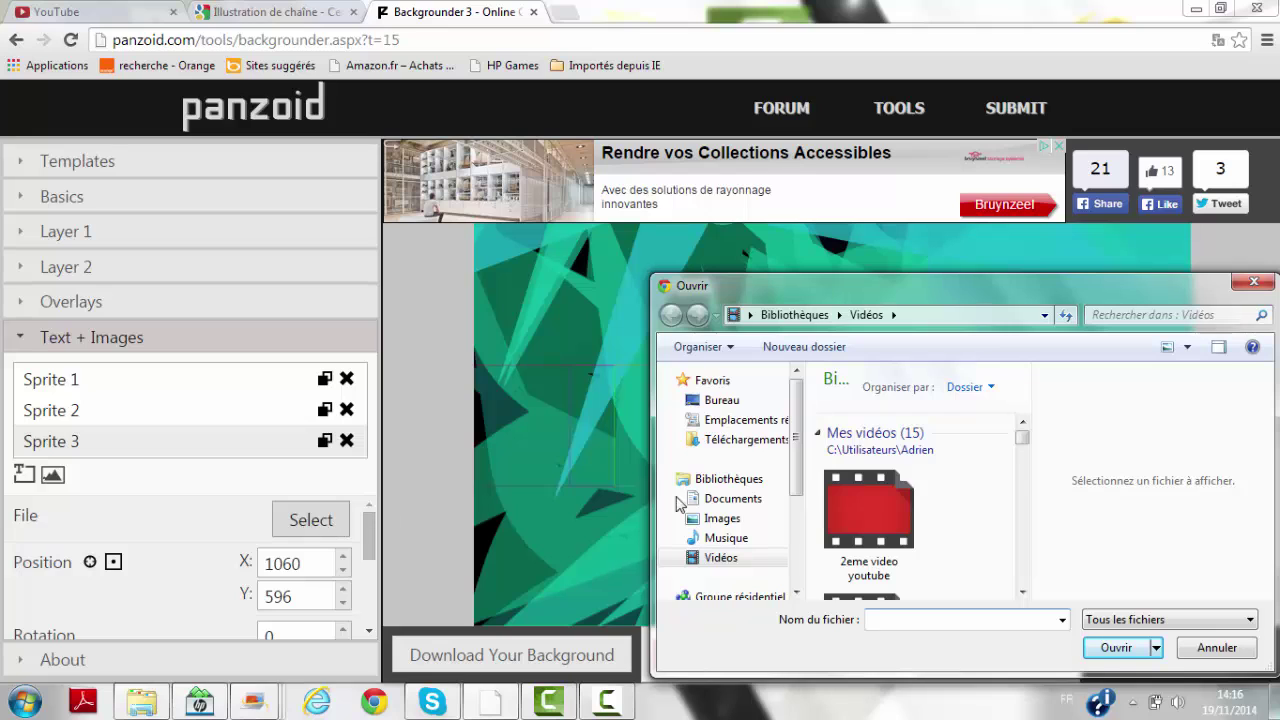
left_click(733, 520)
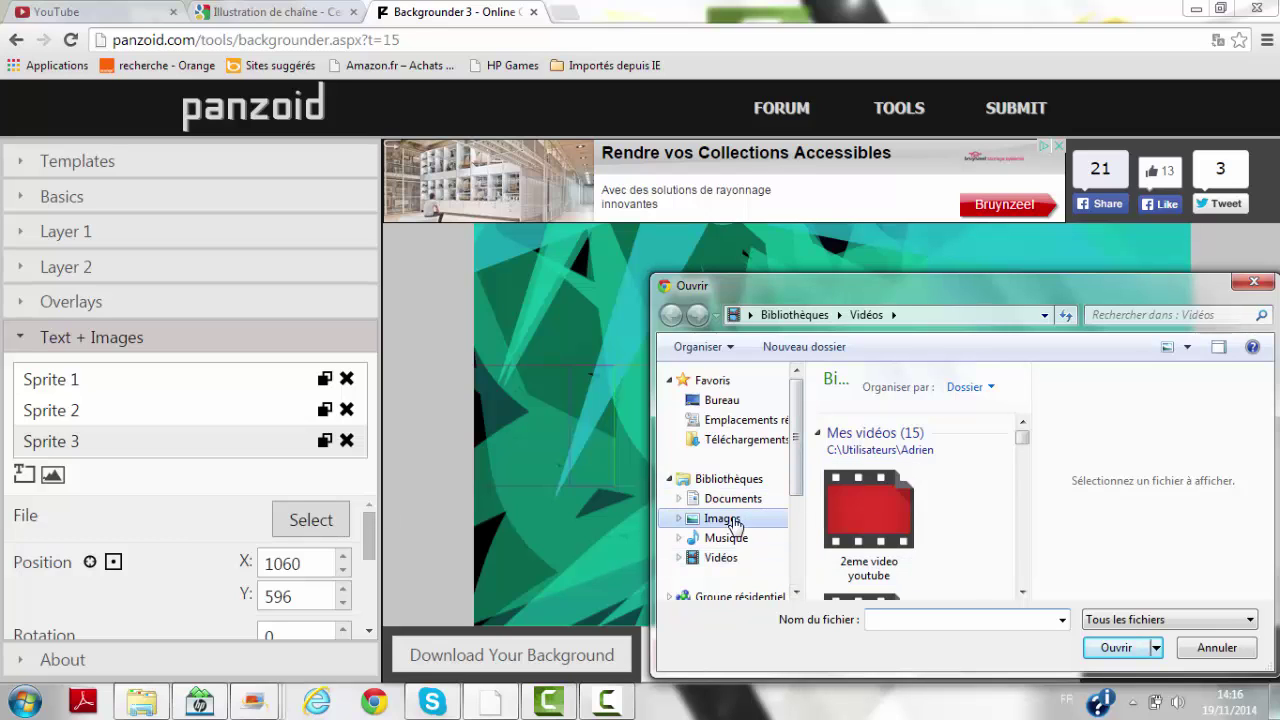
left_click_drag(1022, 437, 1016, 507)
left_click(1250, 283)
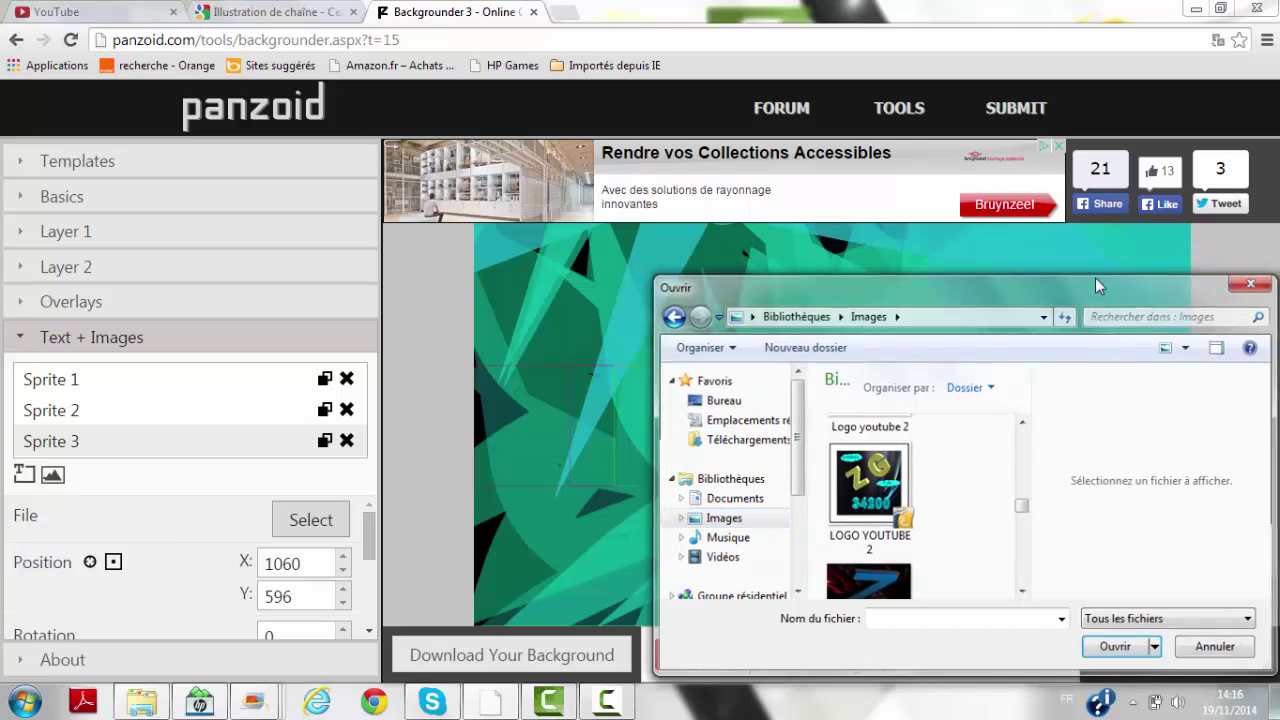
Search for "google image" in a new browser tab and open the Google Images site.
left_click(563, 14)
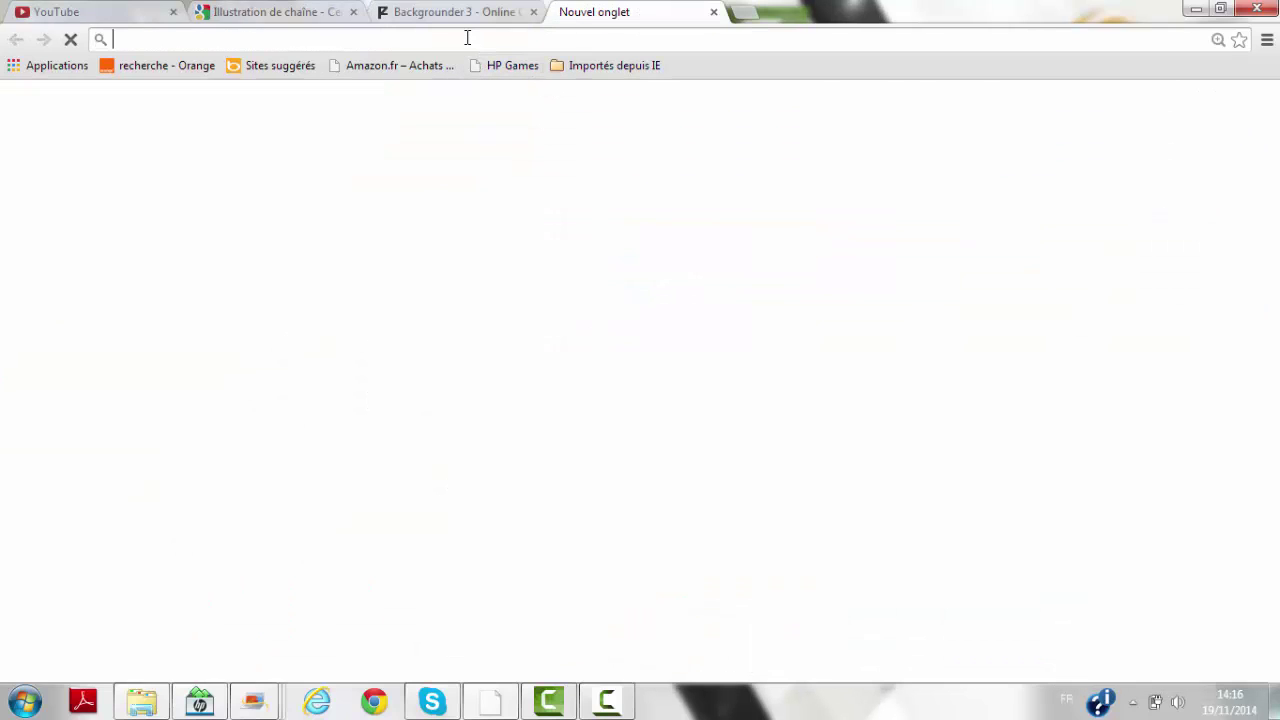
type("googl")
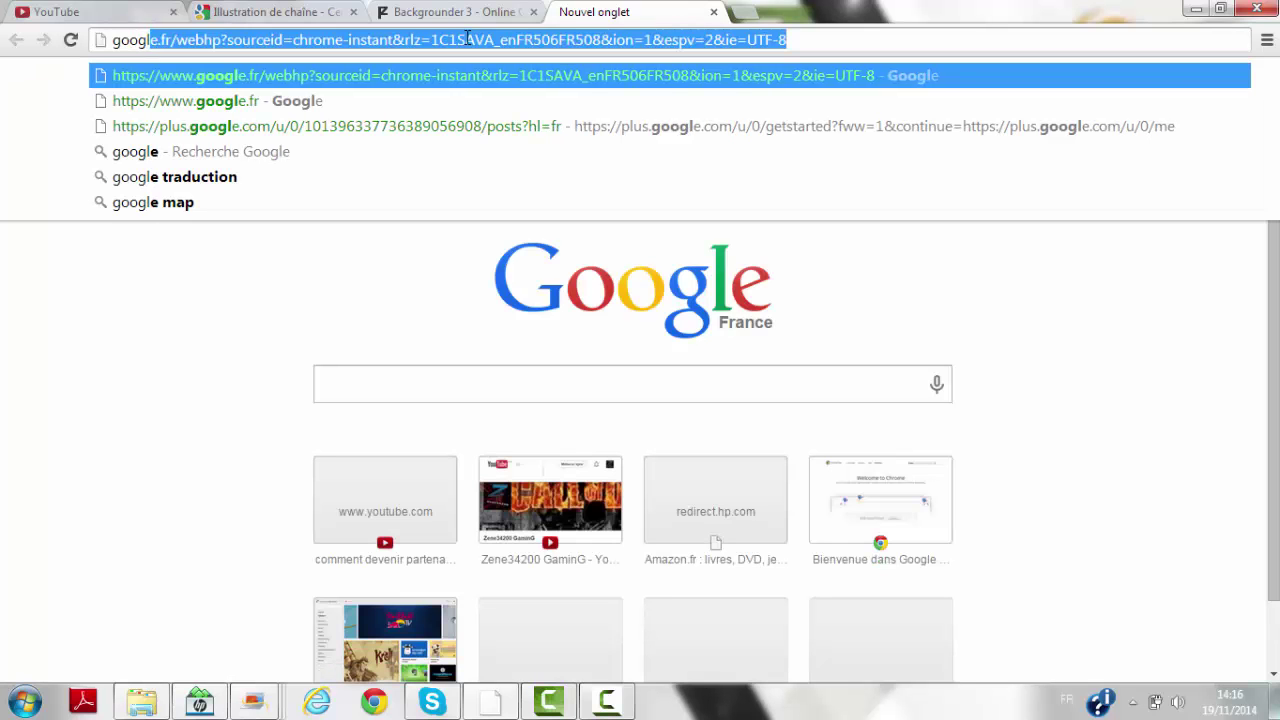
type("e image")
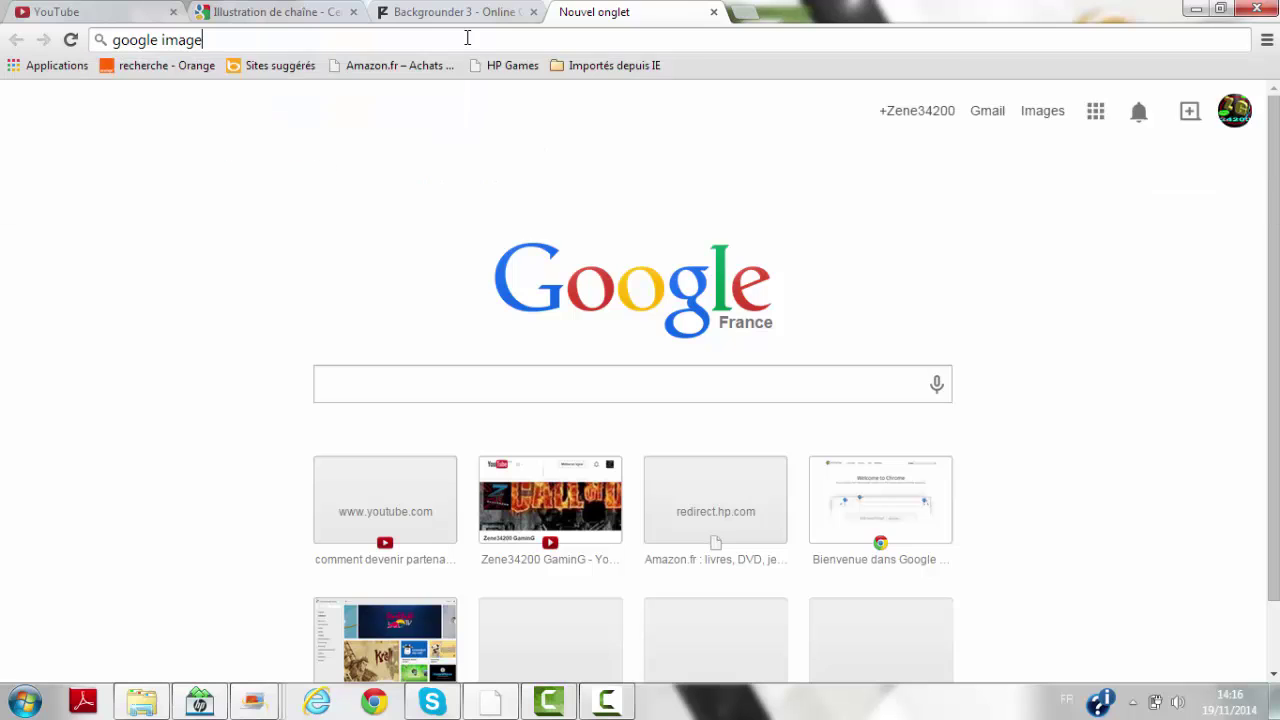
key("Return")
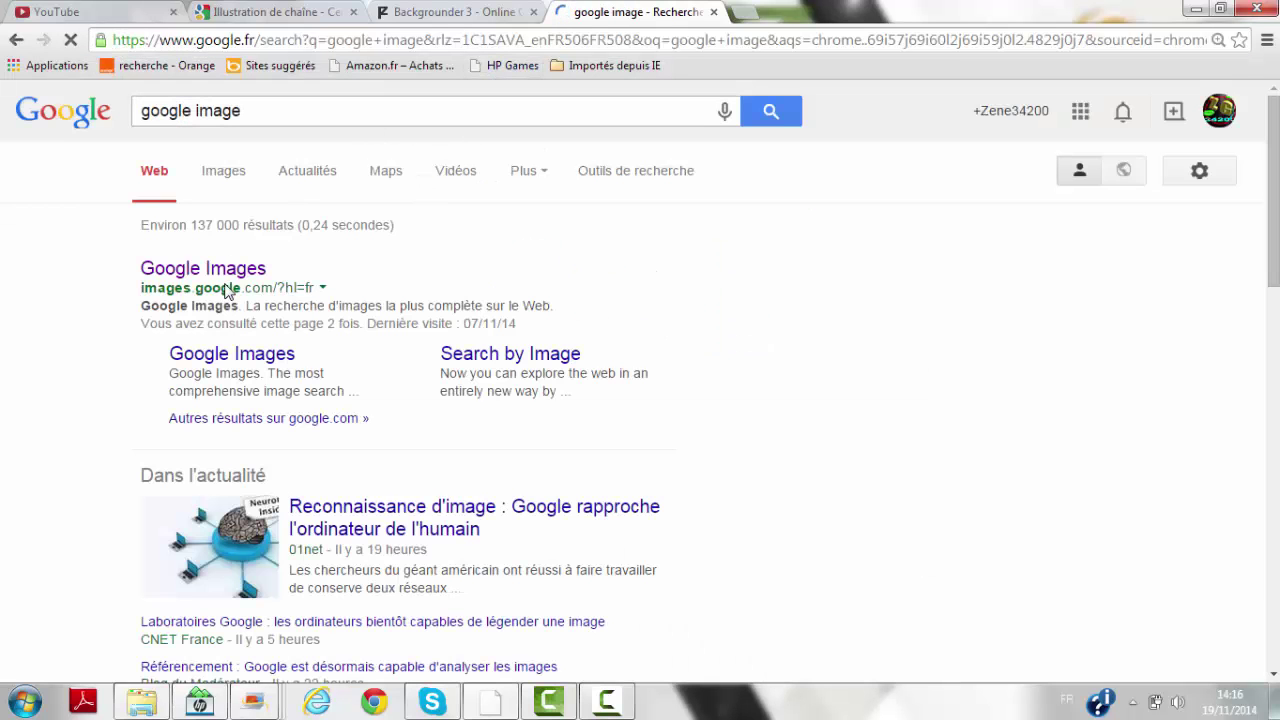
left_click(228, 275)
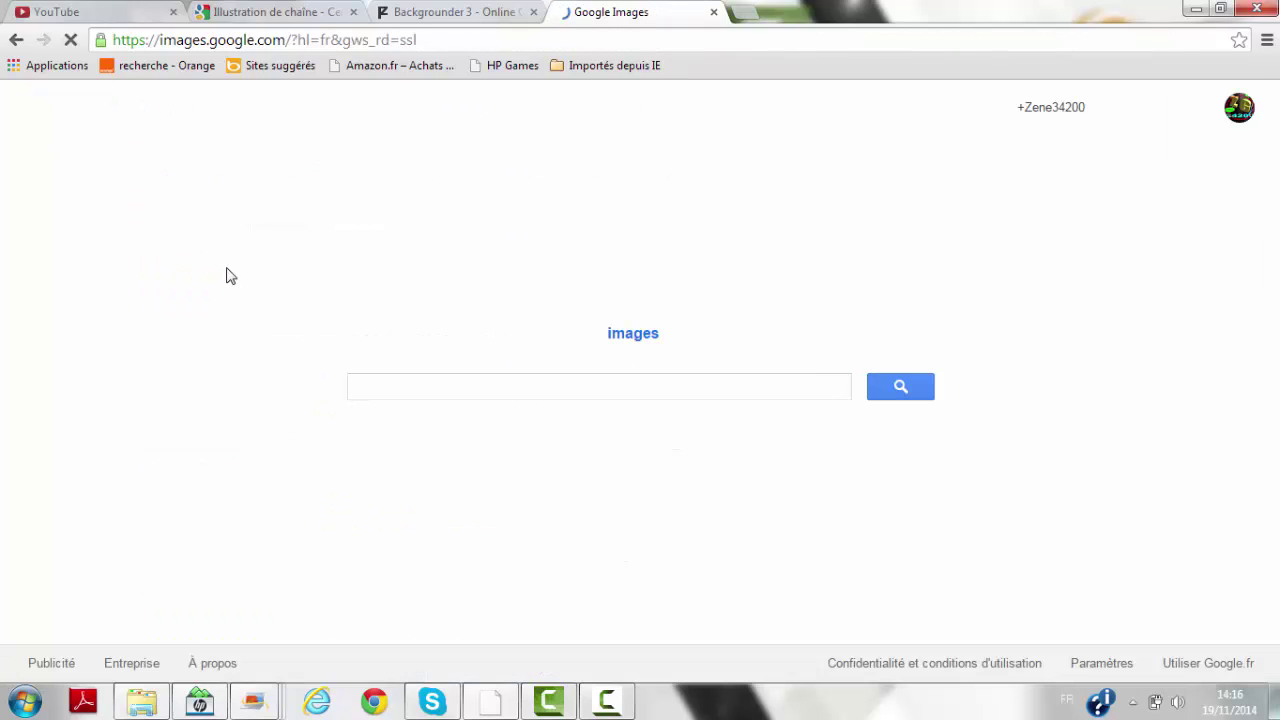
Search Google Images for "call of duty advanced warfare" and look through the results.
type("ca")
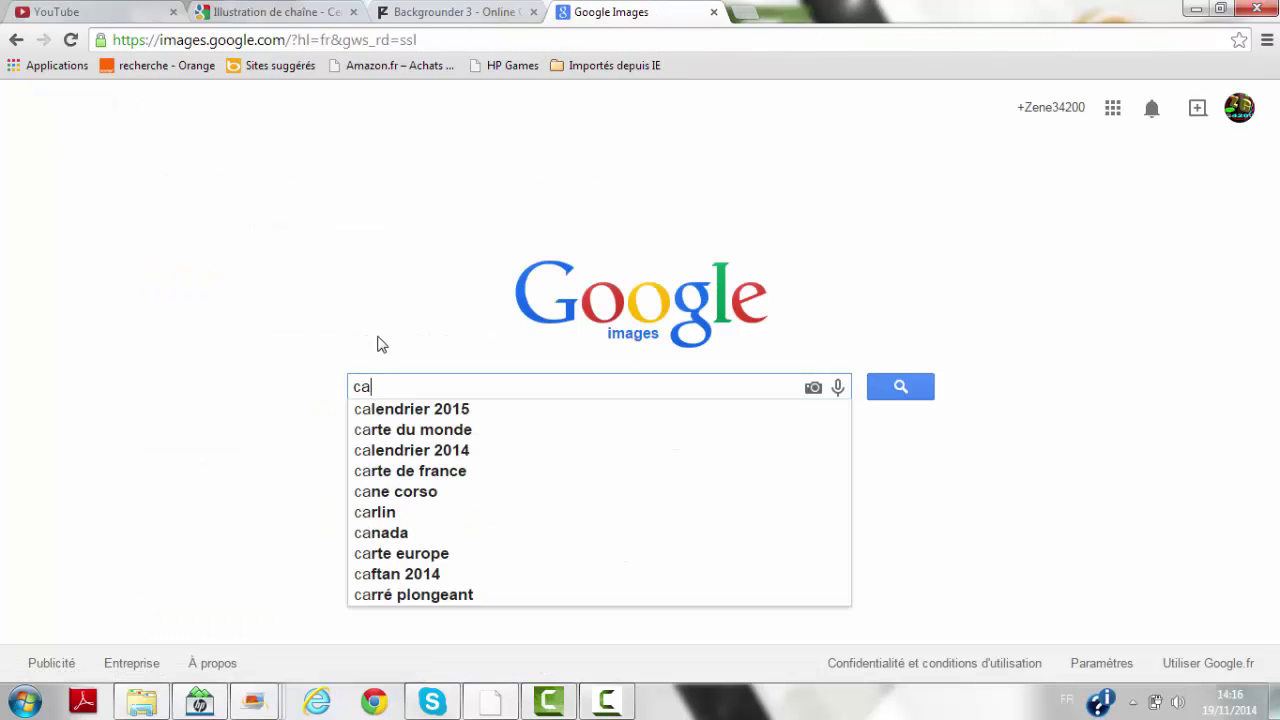
type("ll of dut")
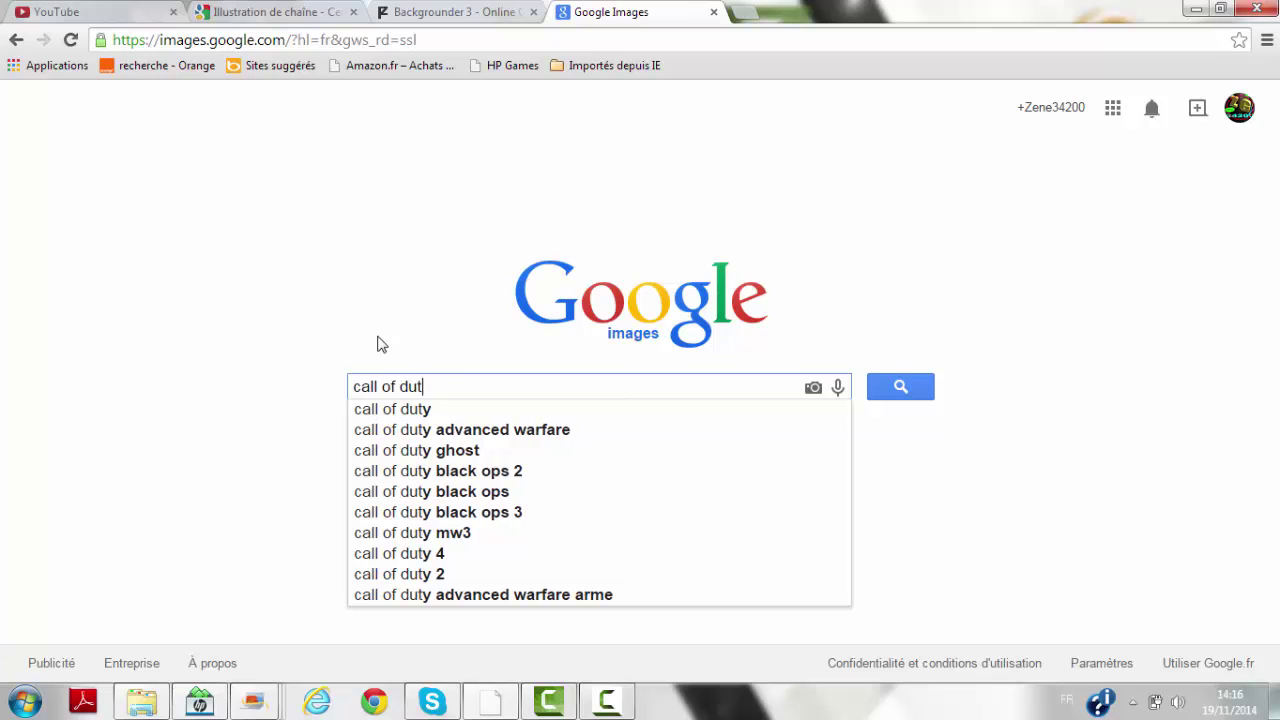
type("y advanc")
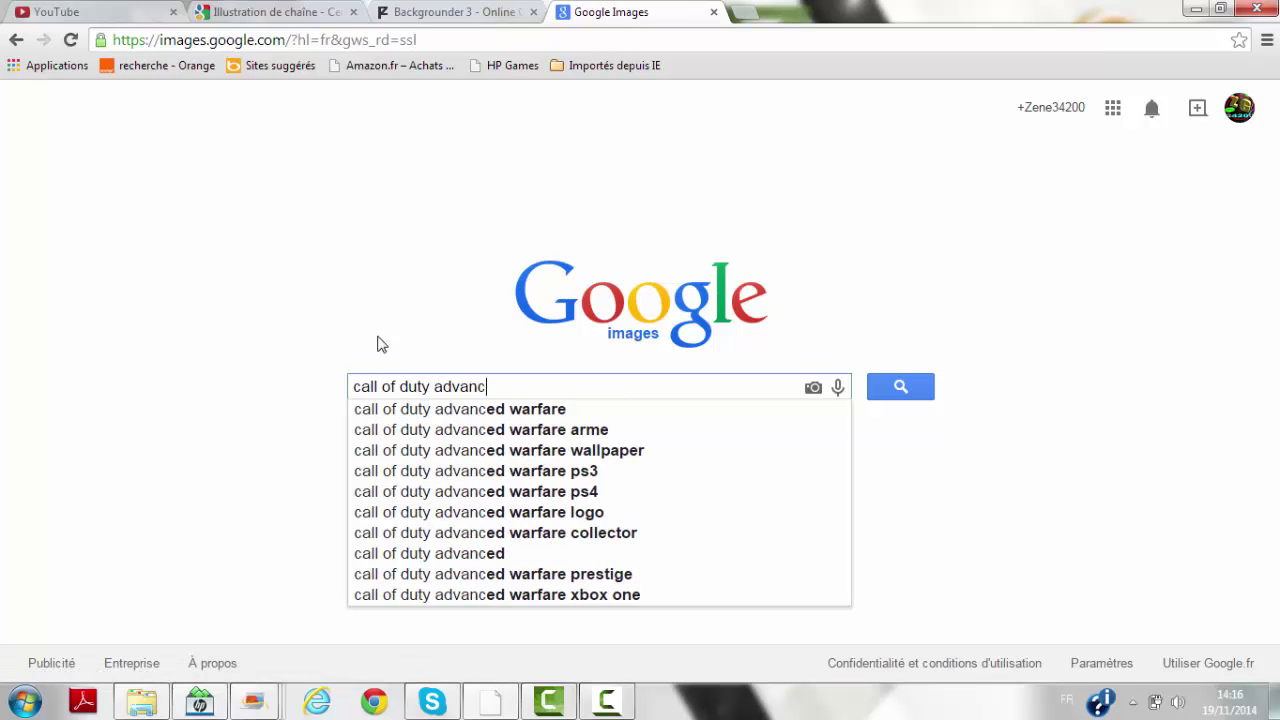
type("ed x")
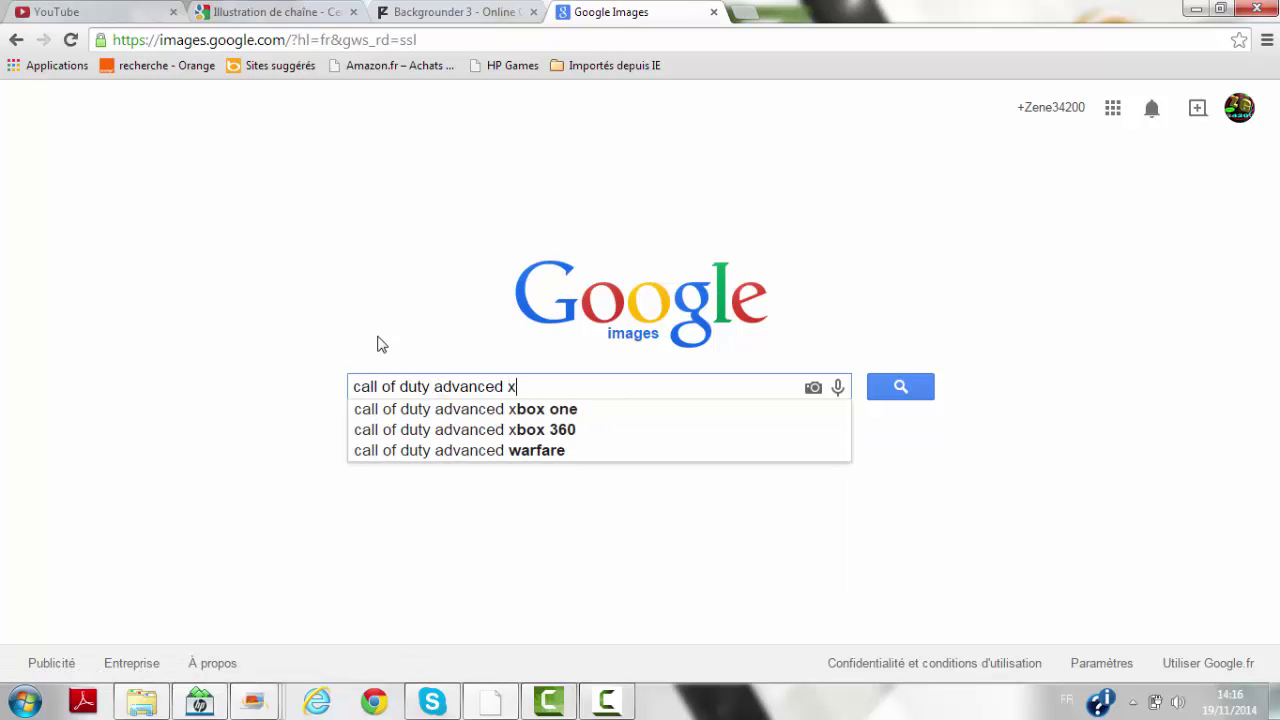
key("BackSpace")
type("warfare")
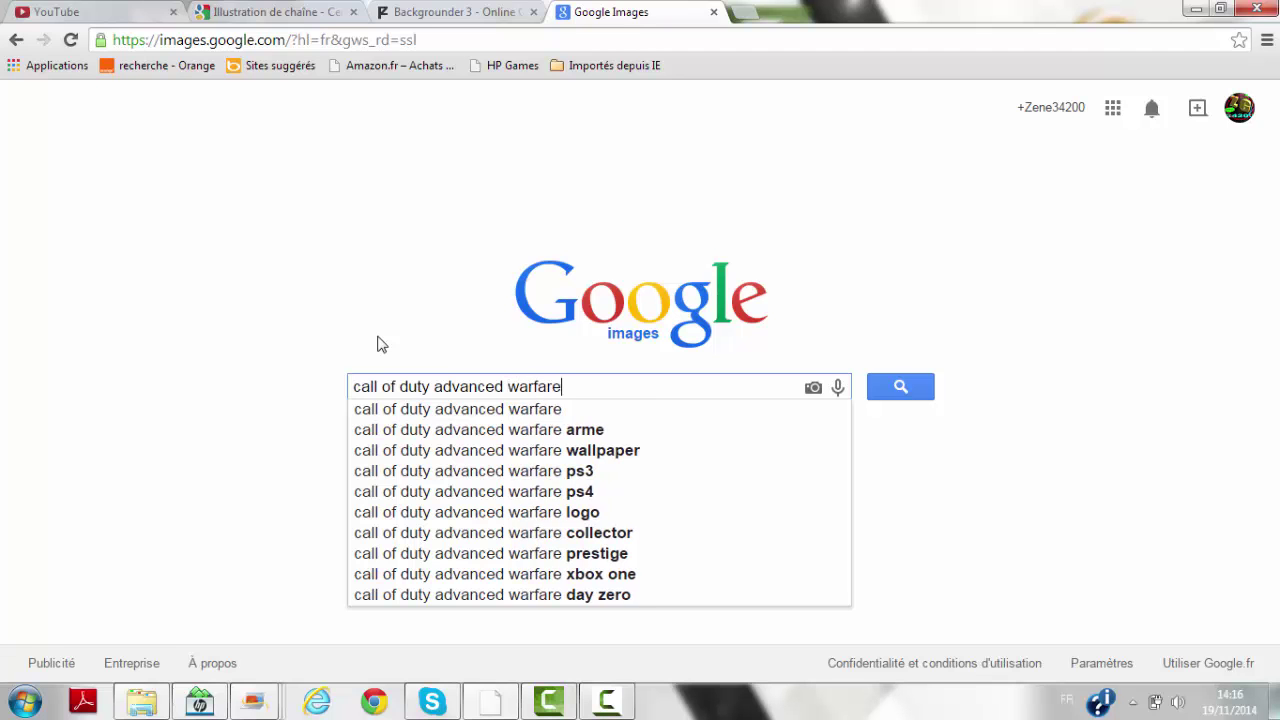
key("Return")
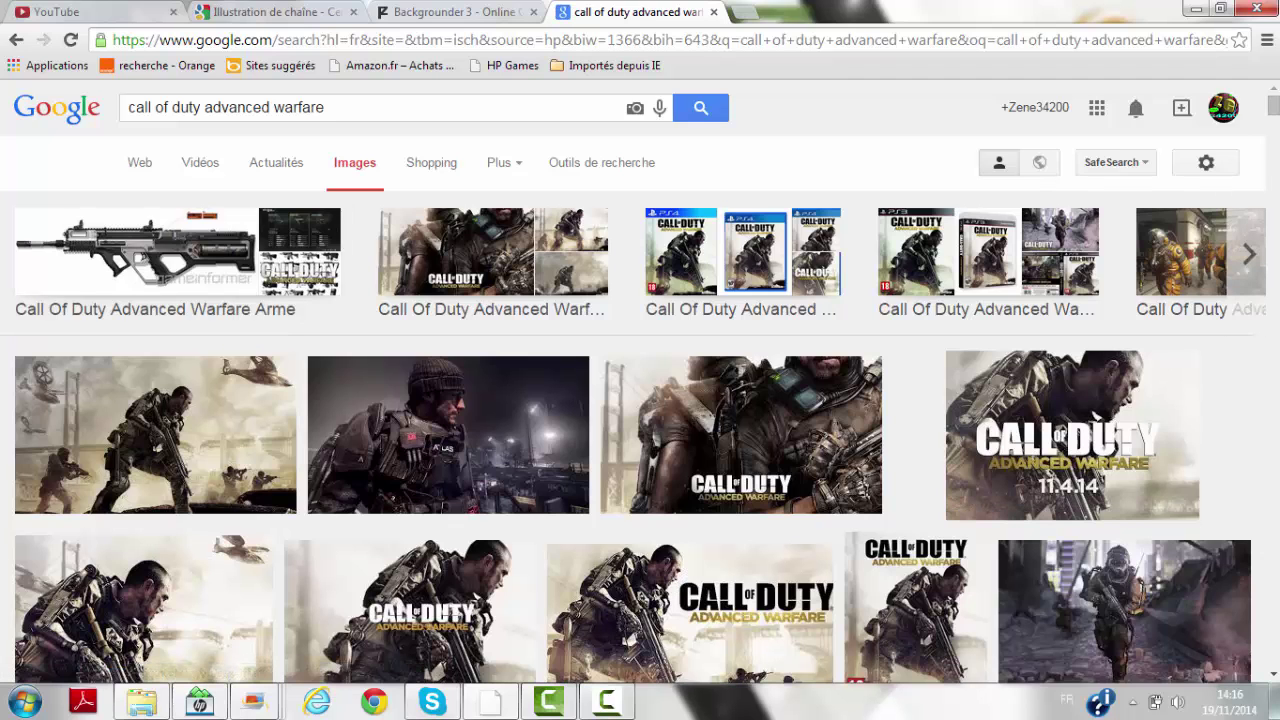
scroll(640, 380, "down", 8)
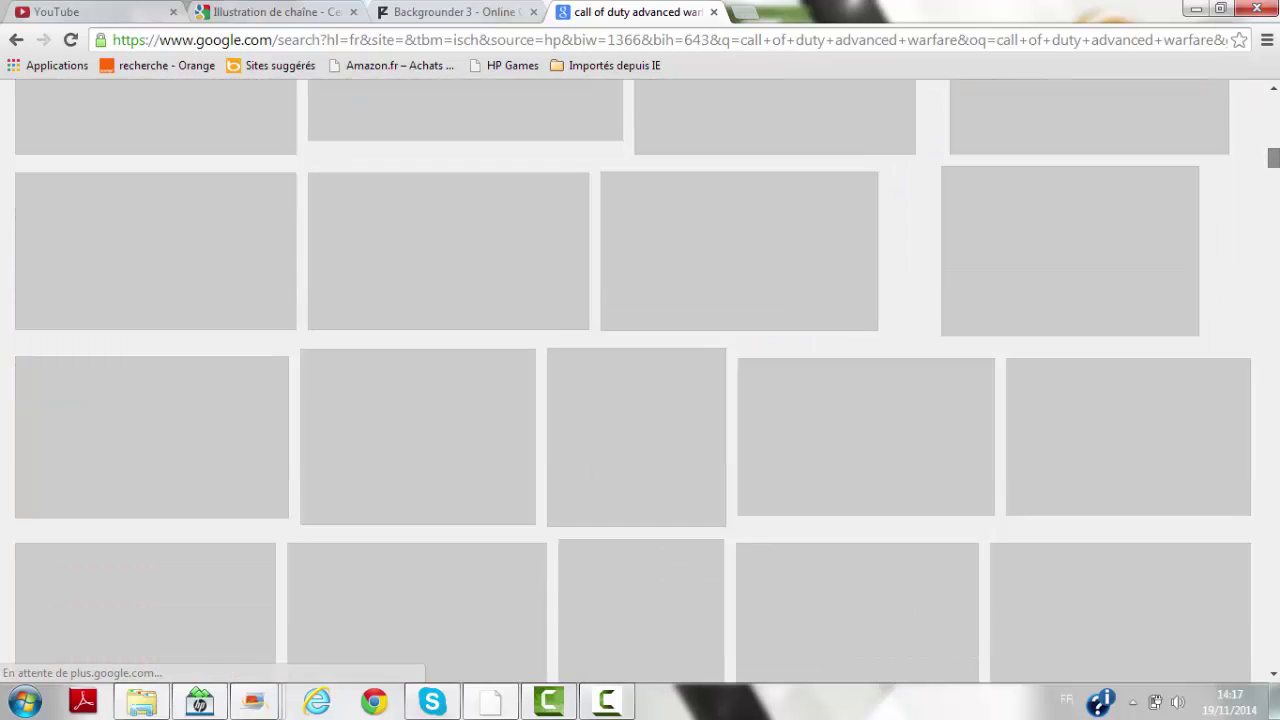
scroll(640, 380, "up", 5)
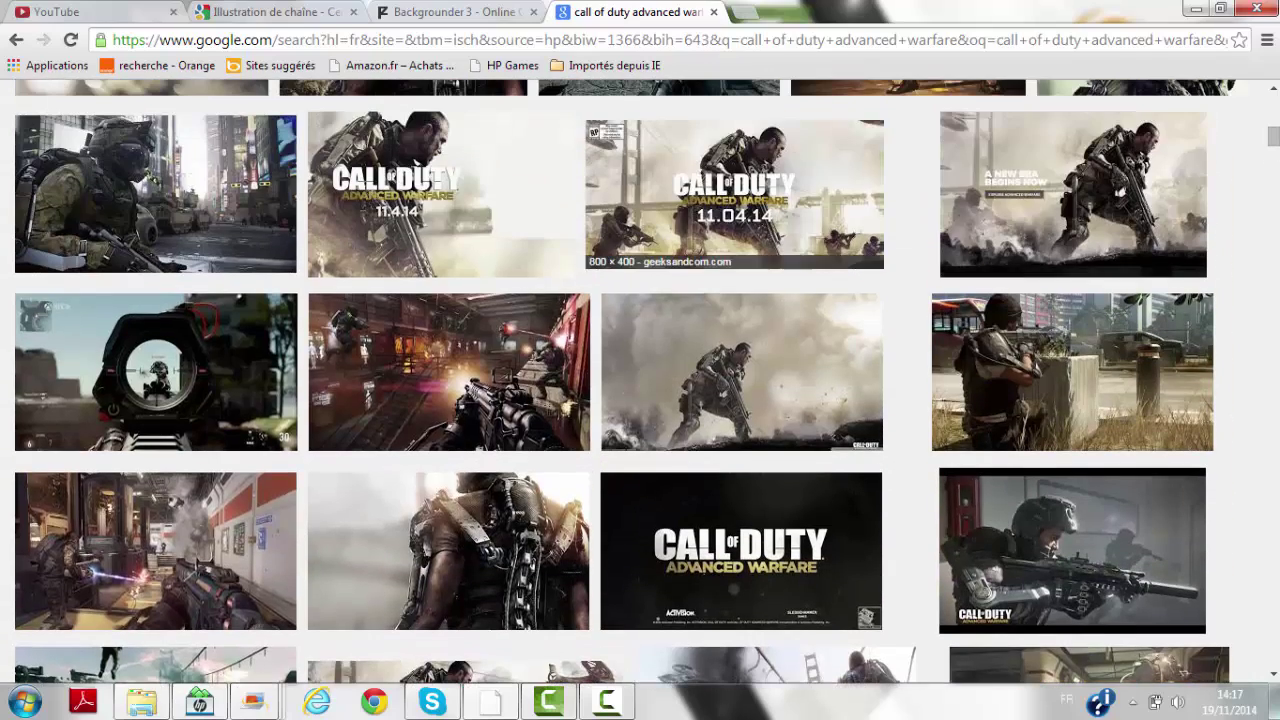
scroll(1277, 104, "up", 5)
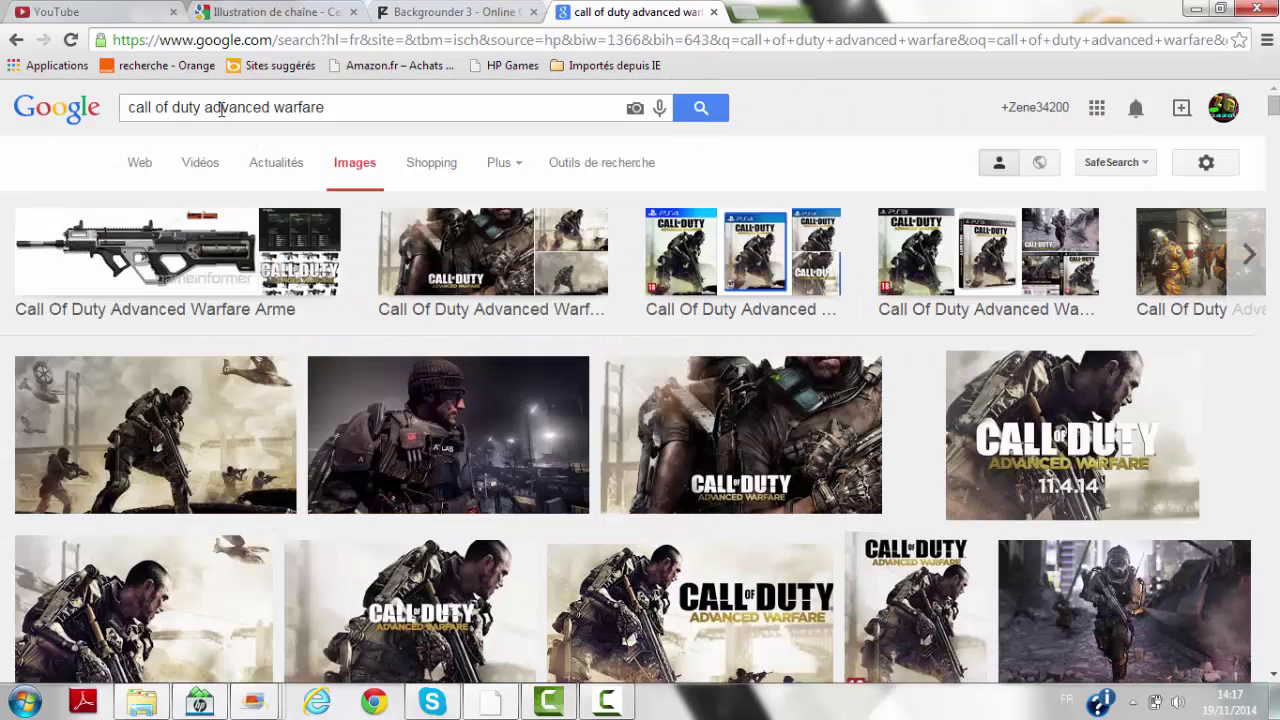
Refine the image search to "sniper call of duty advanced warfare" and browse the results for a suitable picture.
left_click(130, 107)
type("sn")
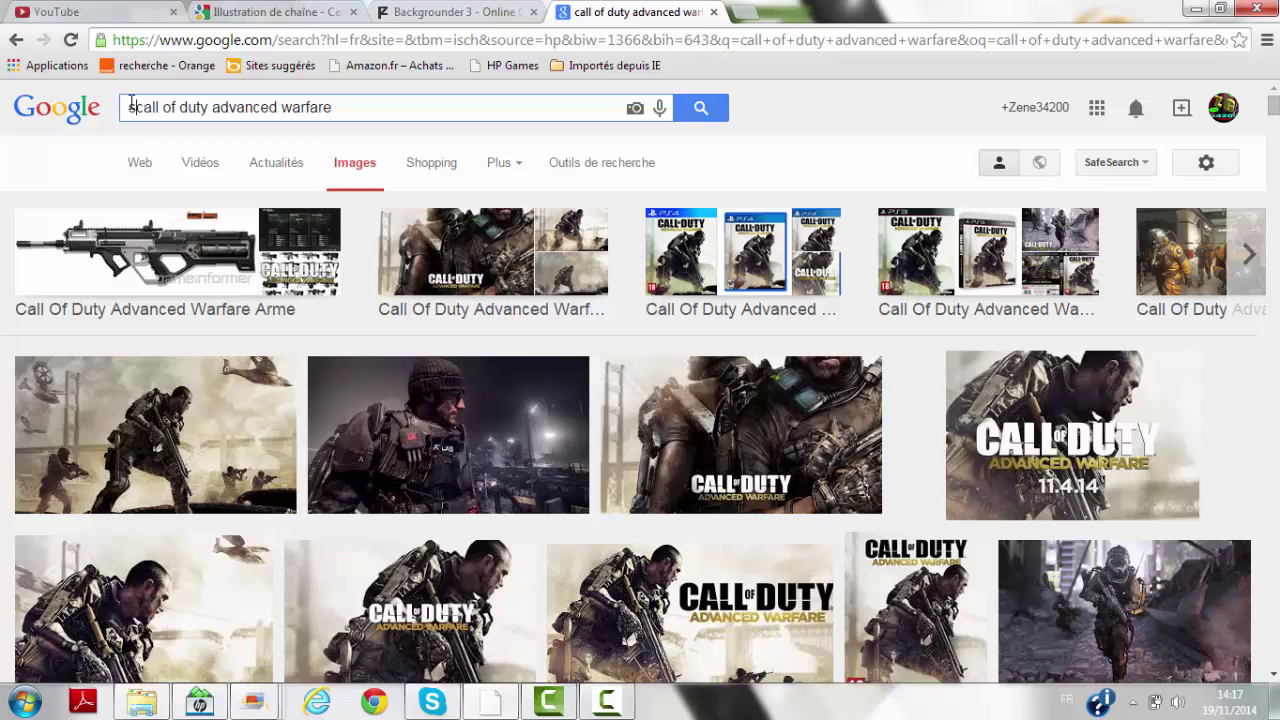
type("ipezr")
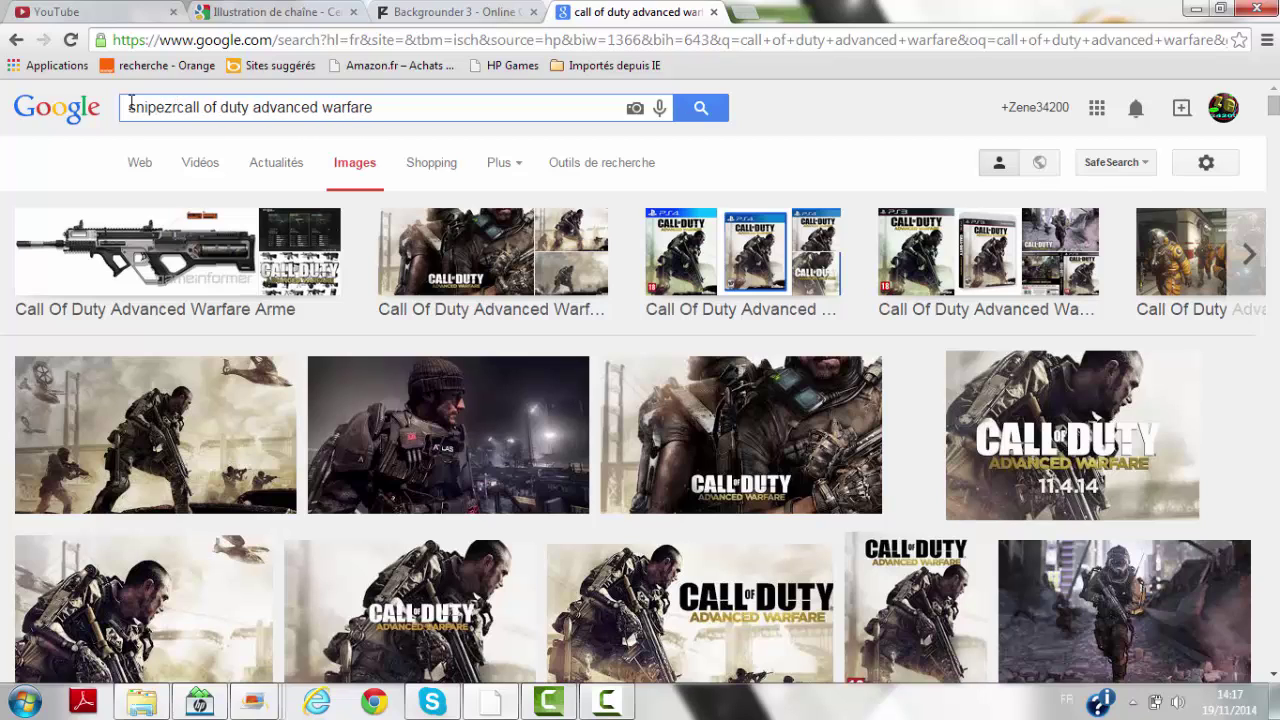
key("BackSpace")
key("BackSpace")
type("r")
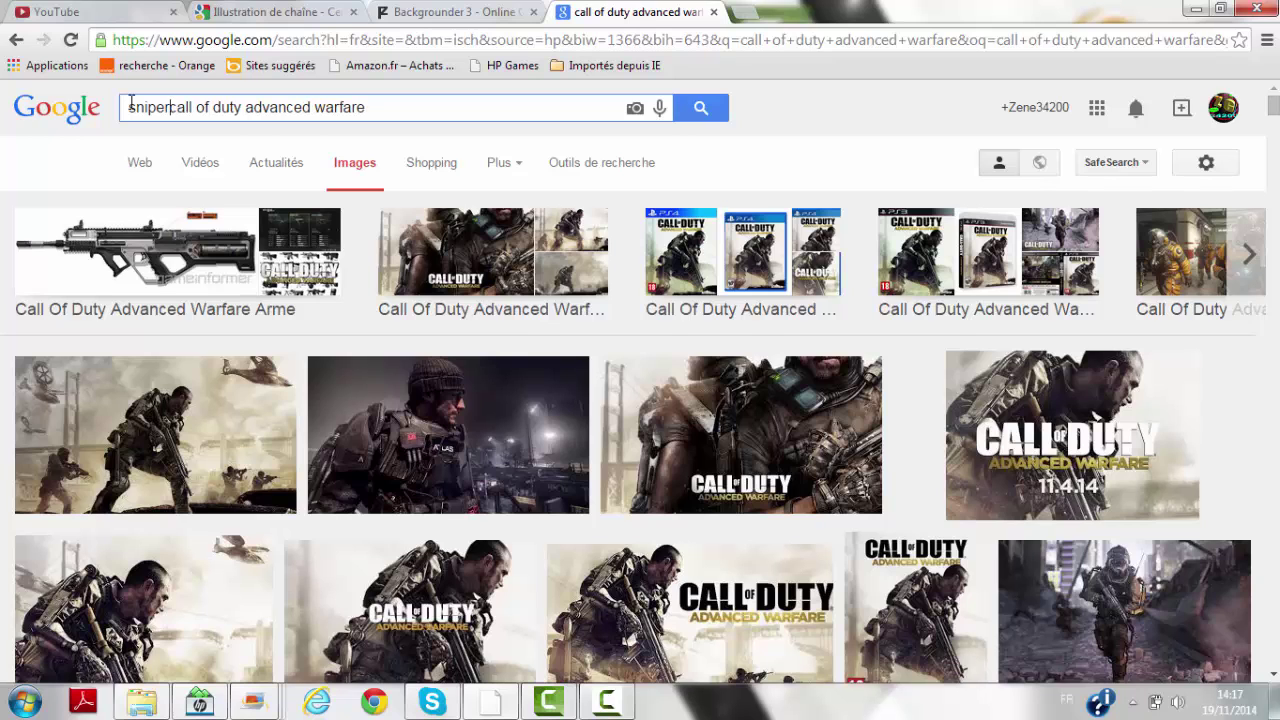
key("Return")
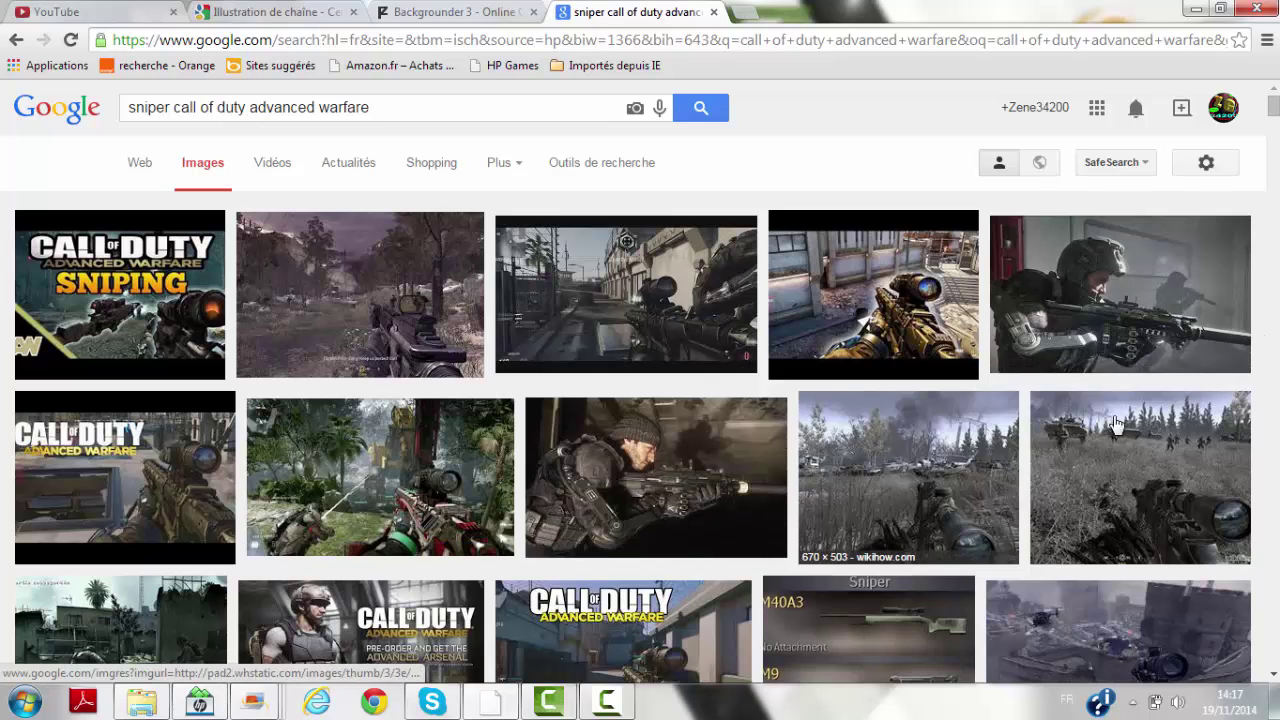
scroll(626, 241, "down", 5)
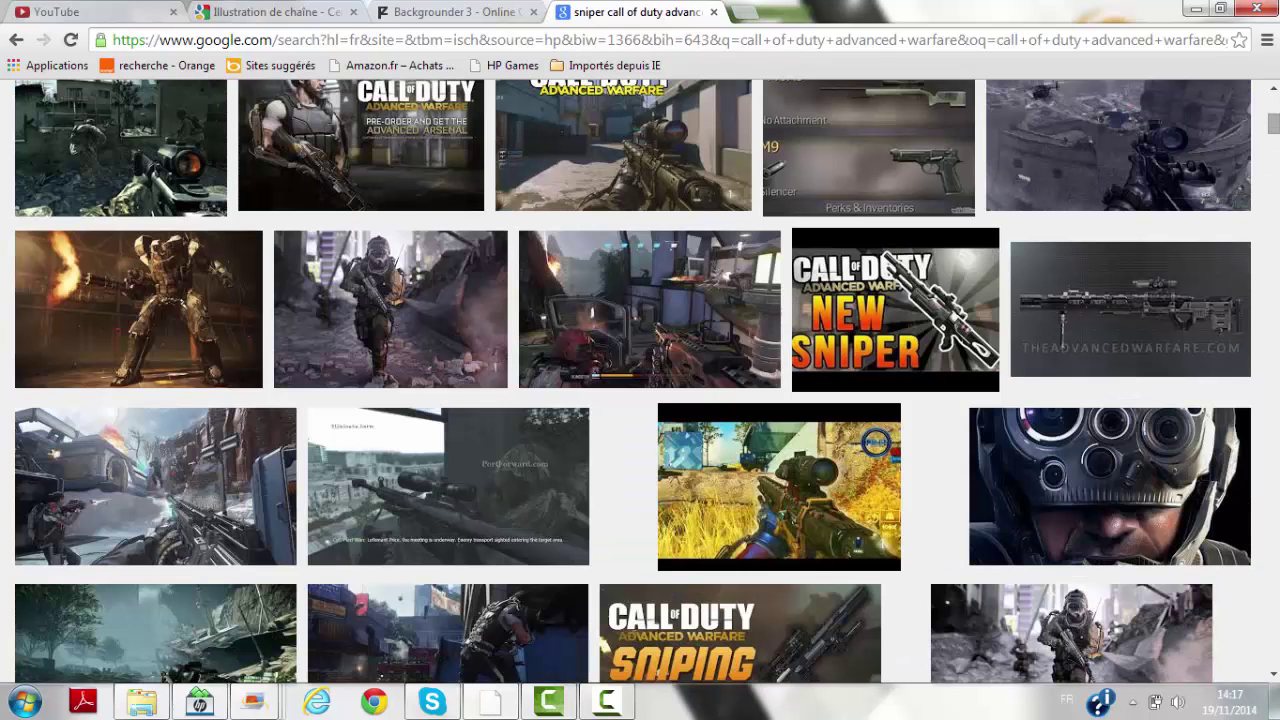
scroll(640, 380, "up", 1)
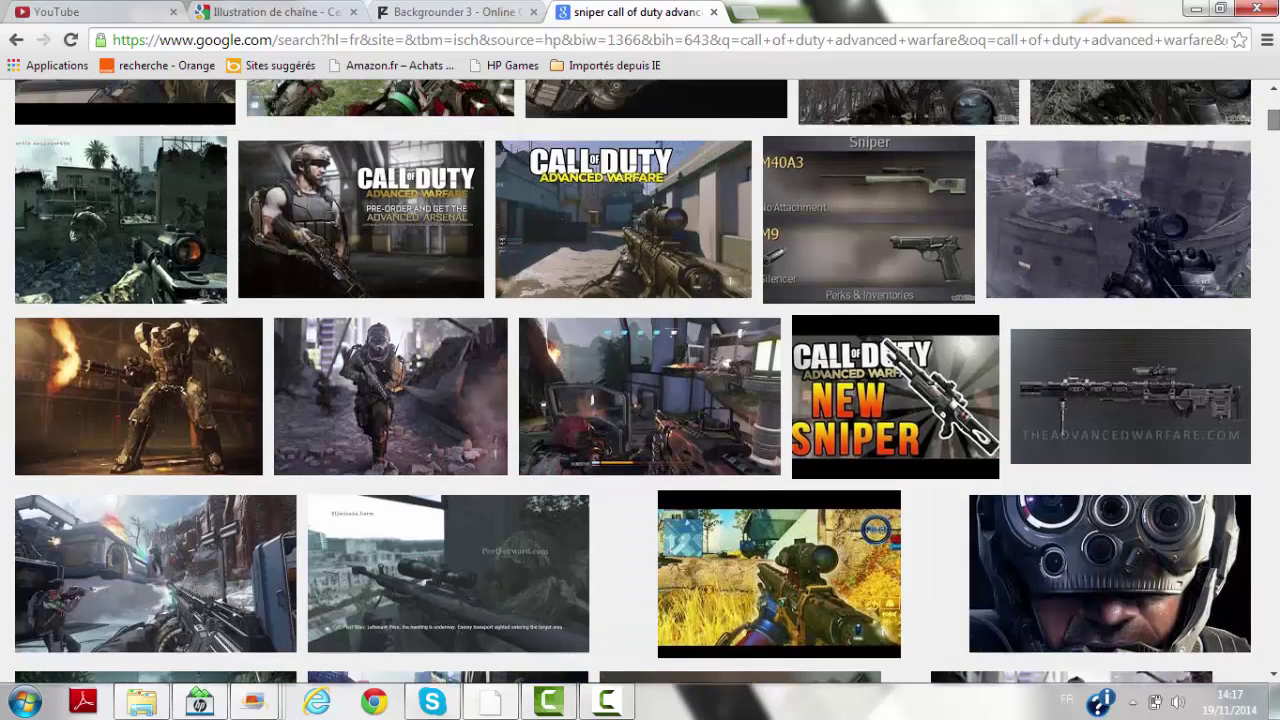
scroll(640, 380, "down", 2)
scroll(1276, 138, "down", 2)
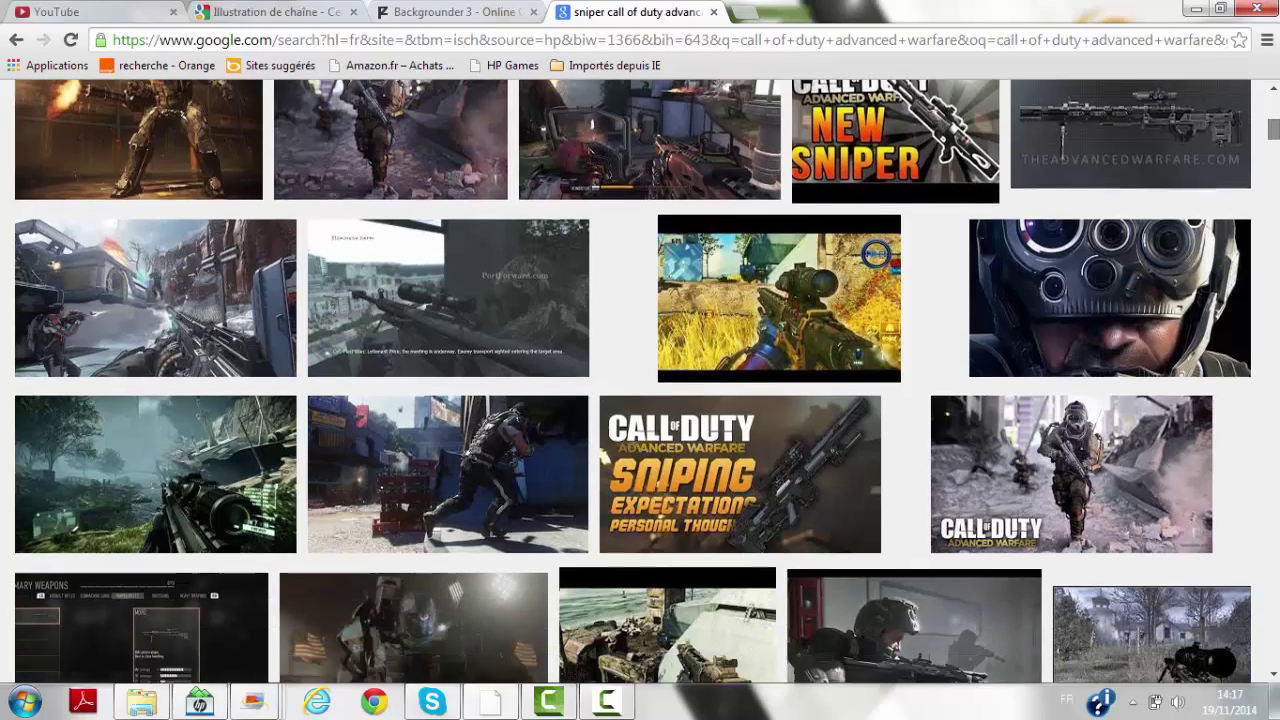
left_click_drag(1277, 140, 1277, 112)
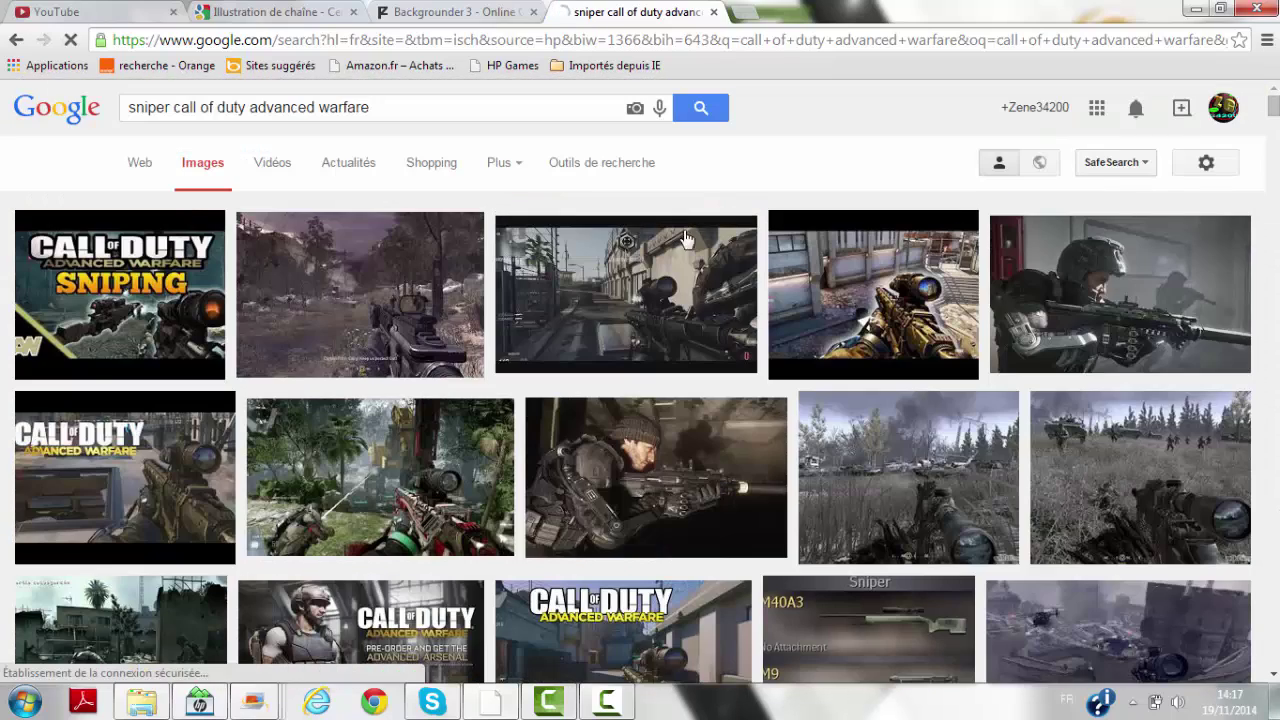
Save the first result, the Call of Duty Advanced Warfare Sniping picture, to the Images library as "baniere chaine".
left_click(135, 297)
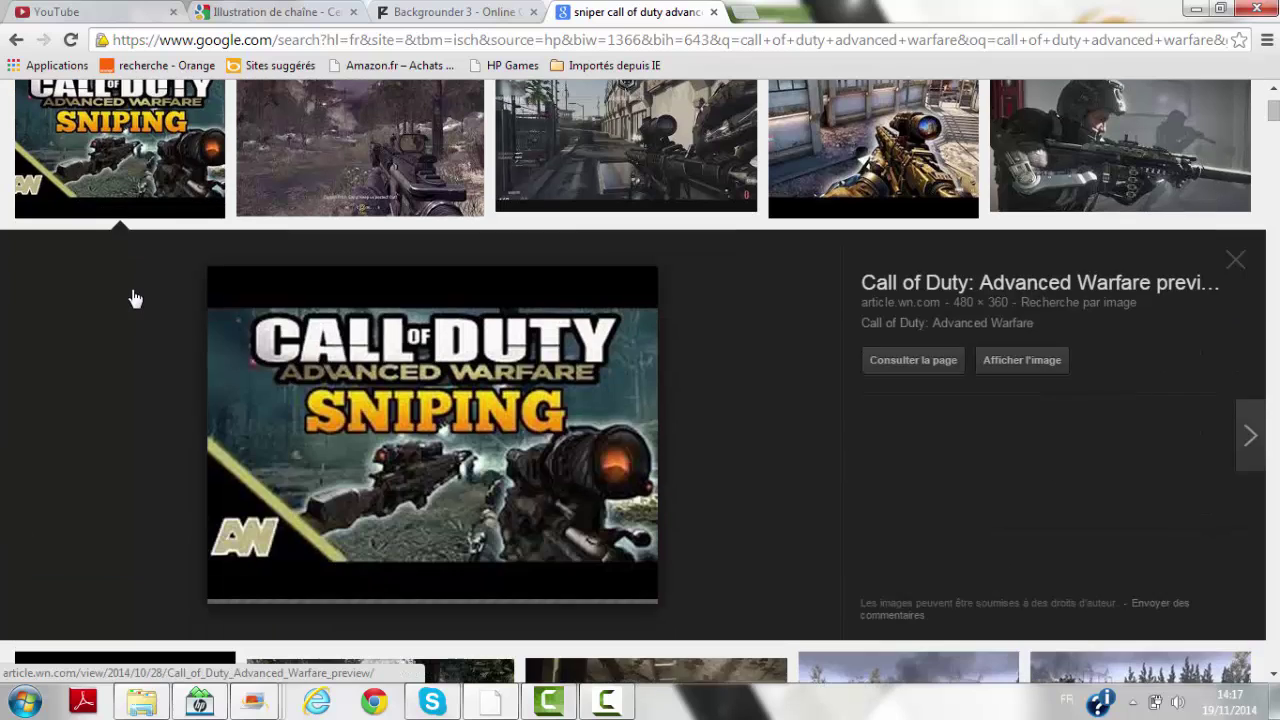
right_click(520, 443)
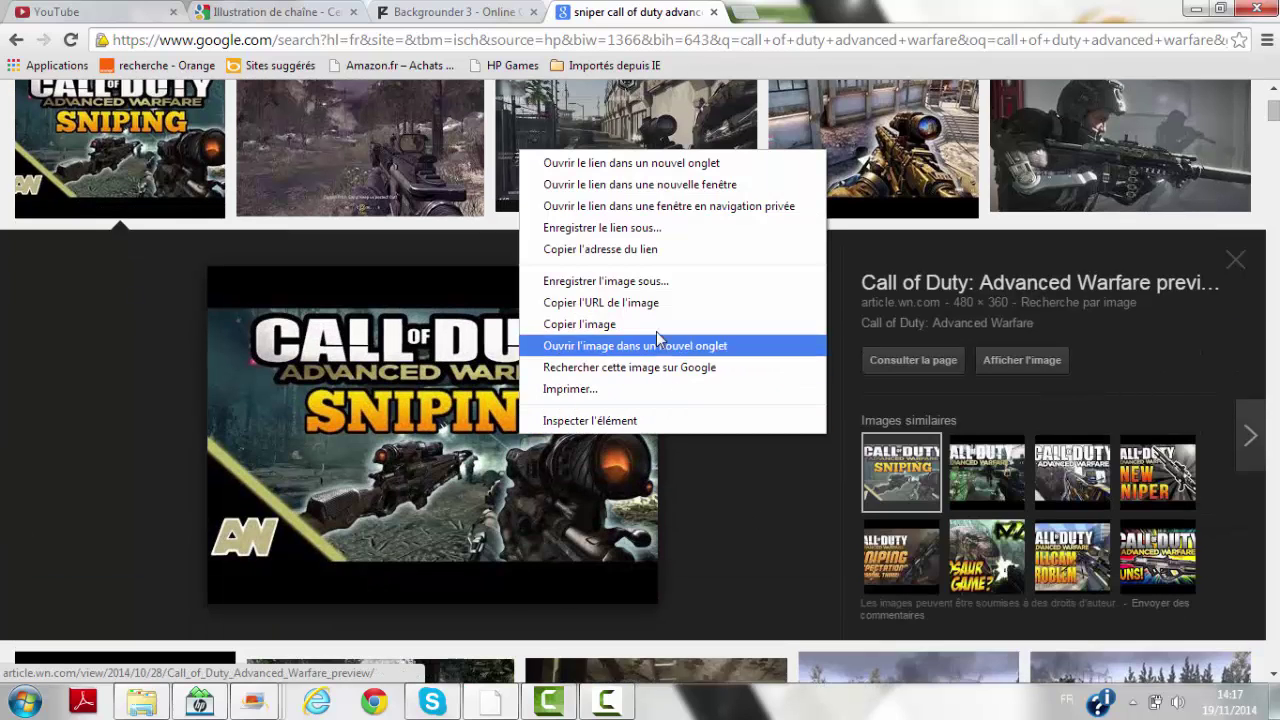
left_click(645, 289)
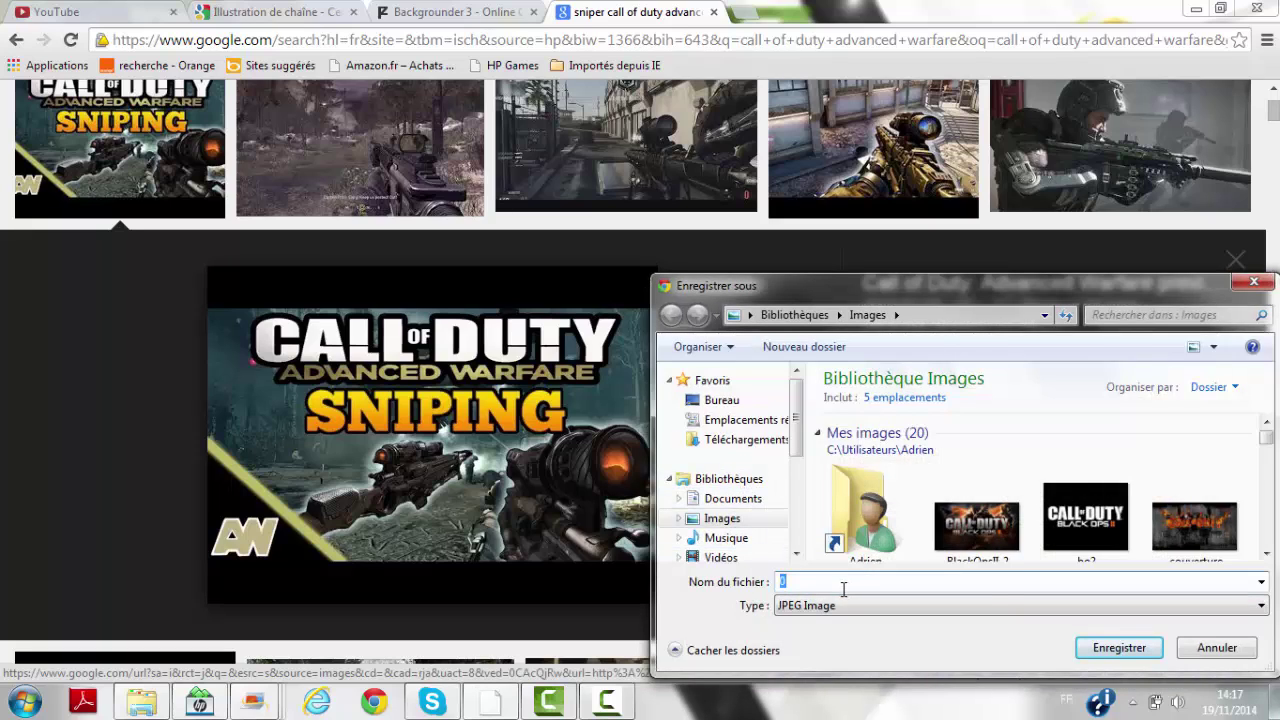
type("baniere chaine")
key("Return")
left_click(626, 712)
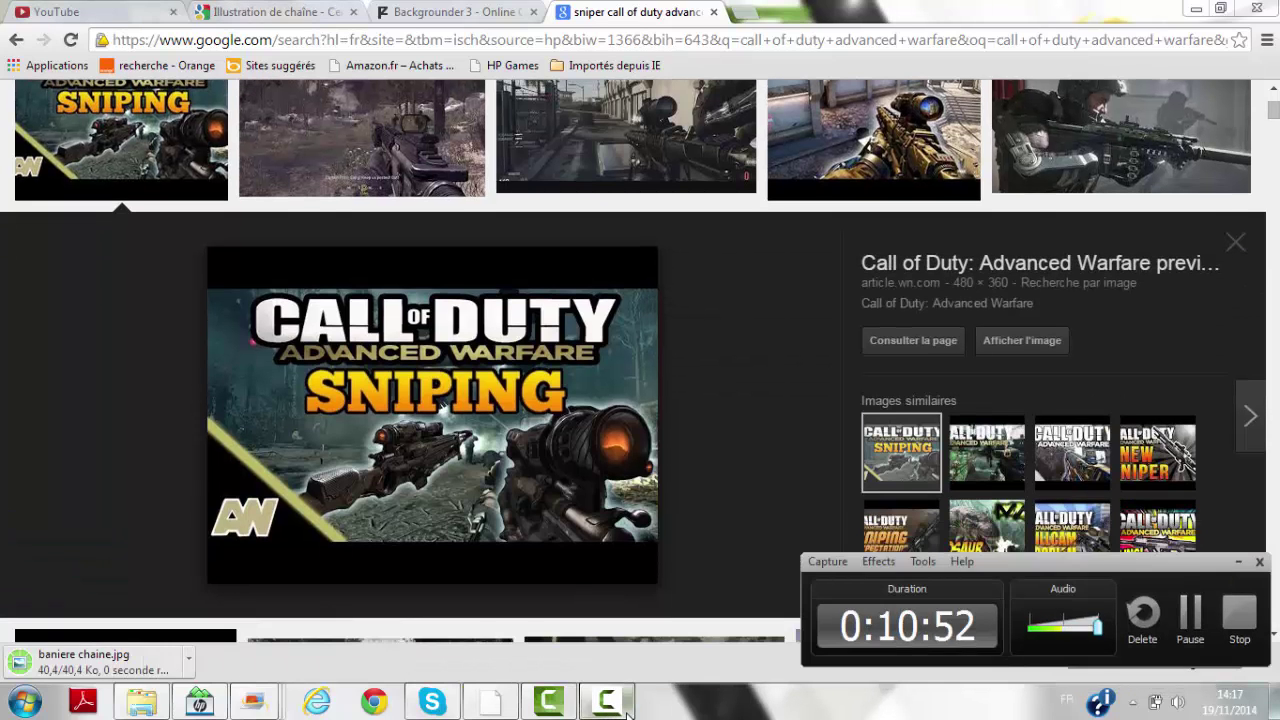
left_click(626, 712)
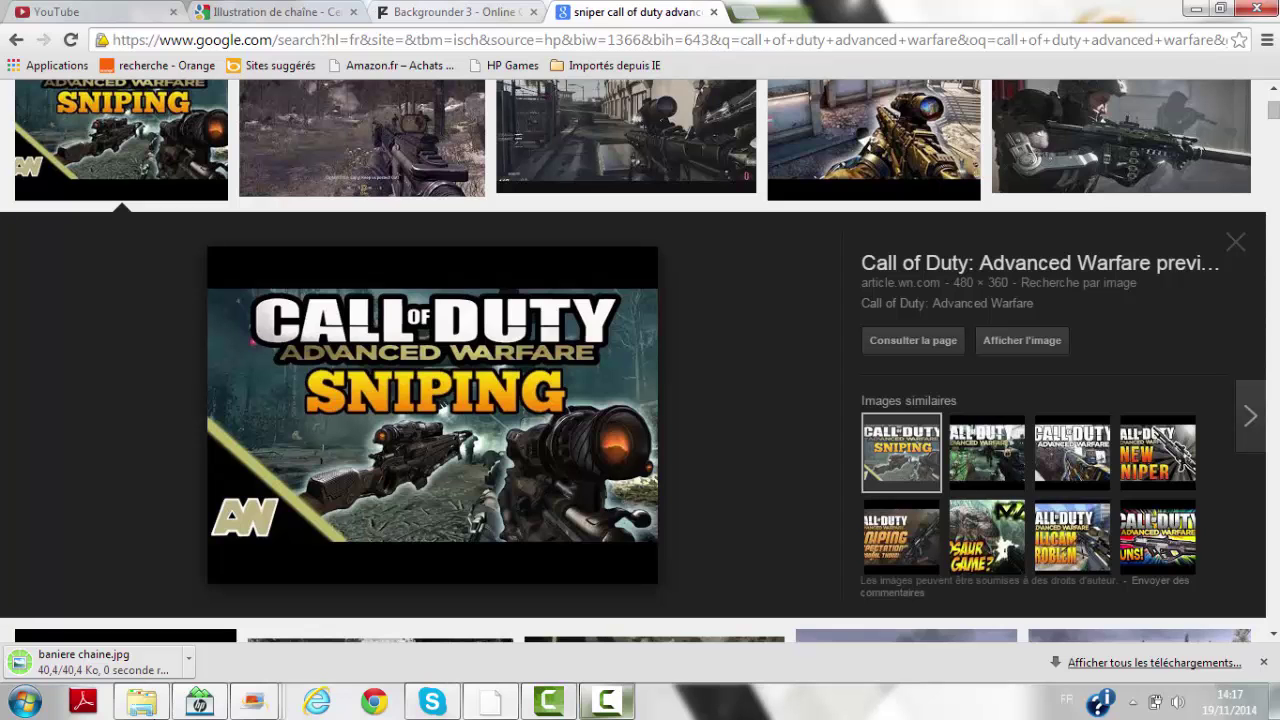
Return to the Backgrounder 3 page and load "baniere chaine" from the Images library into the image sprite.
left_click(141, 702)
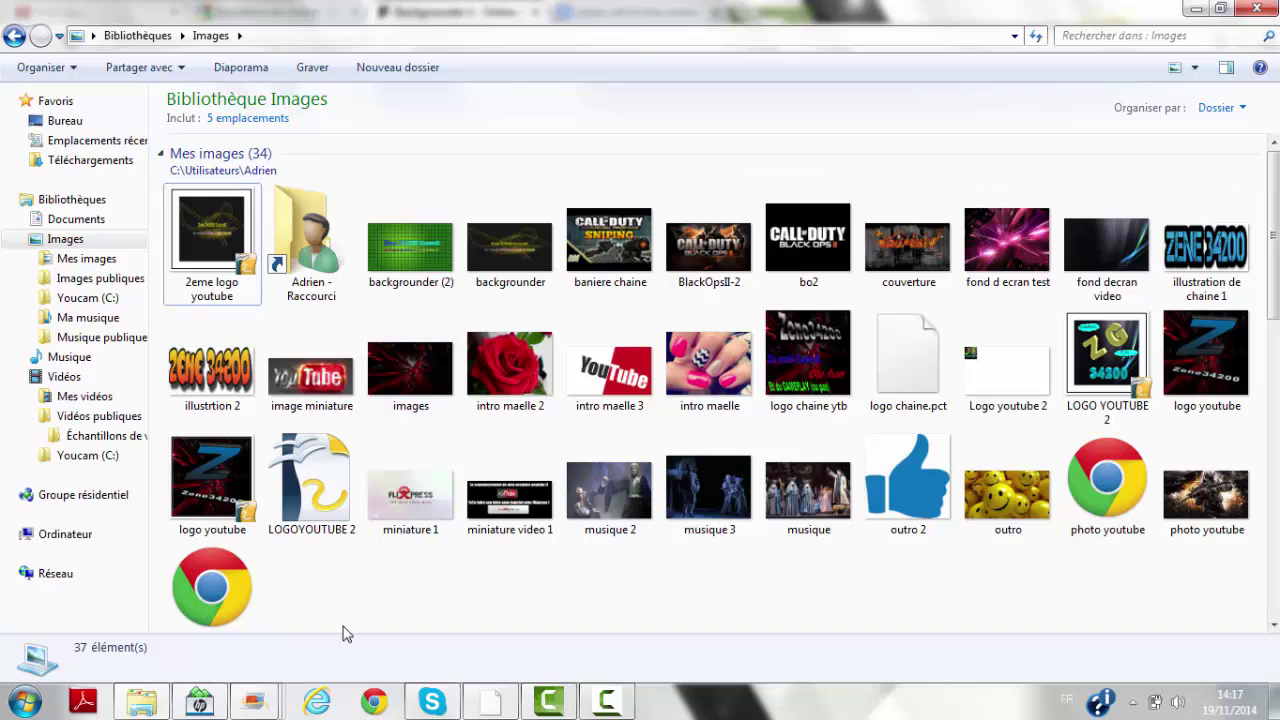
left_click(490, 705)
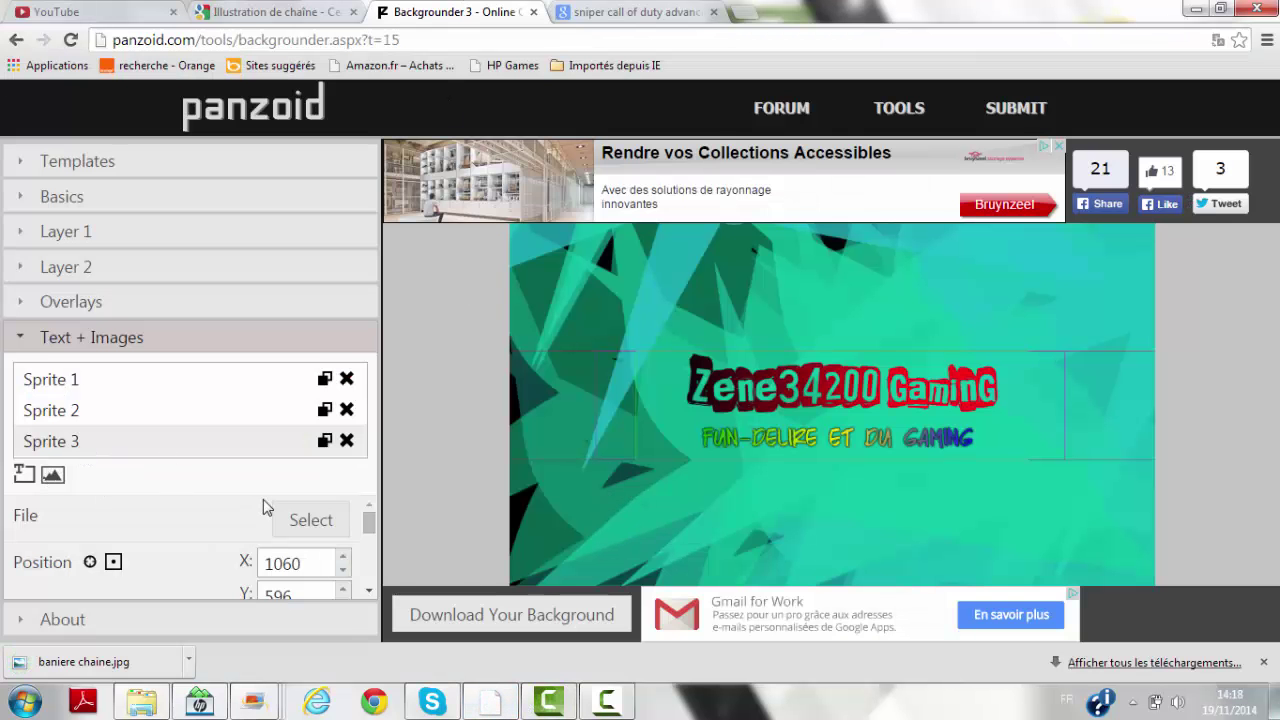
left_click(300, 520)
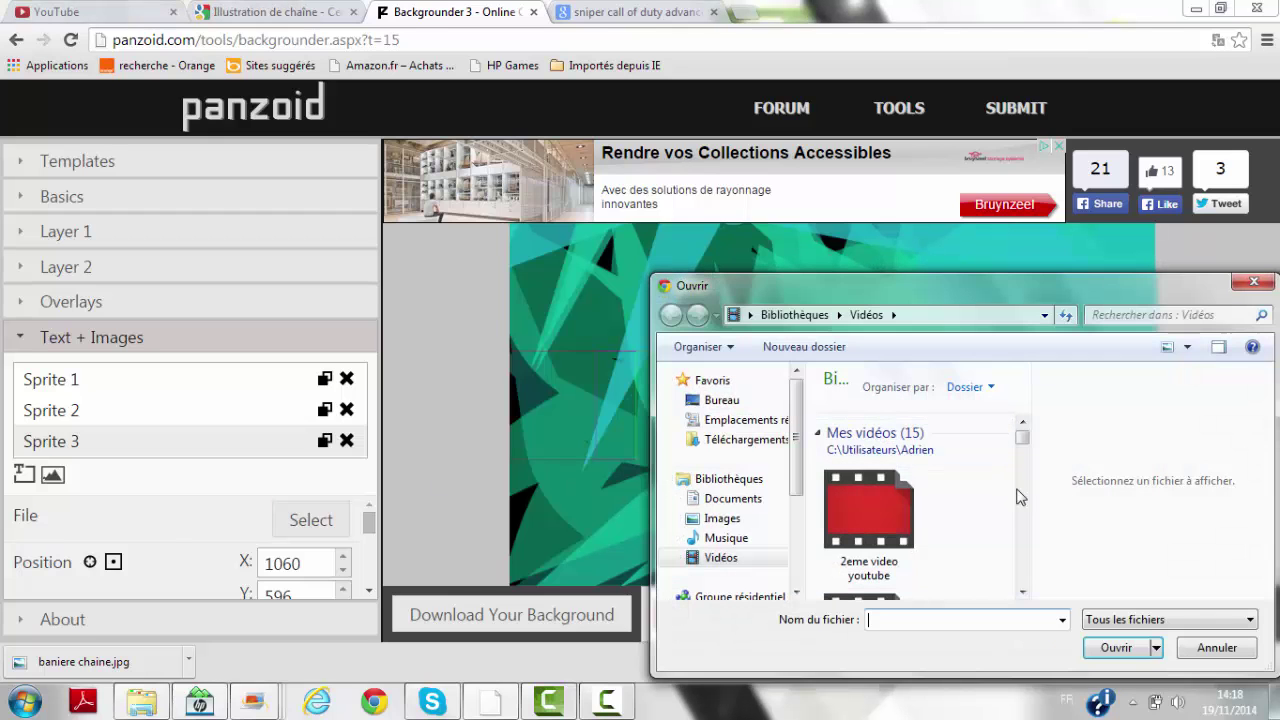
left_click(730, 519)
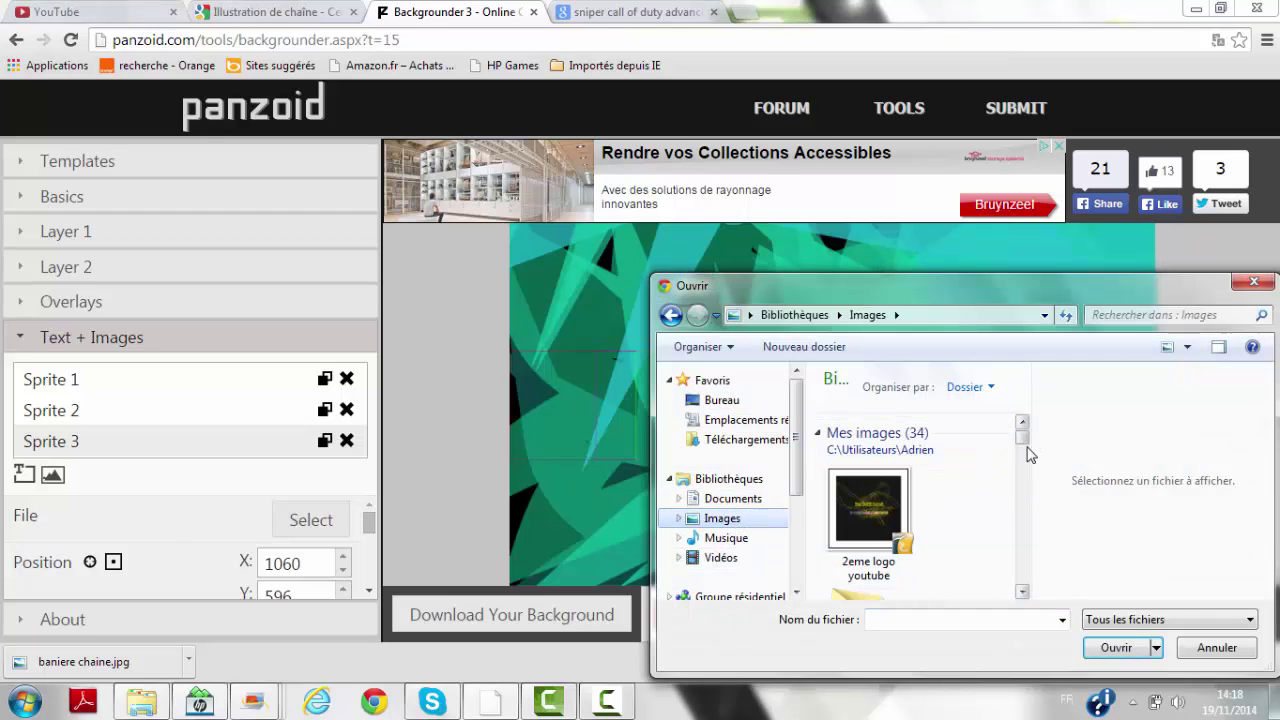
scroll(1023, 450, "down", 3)
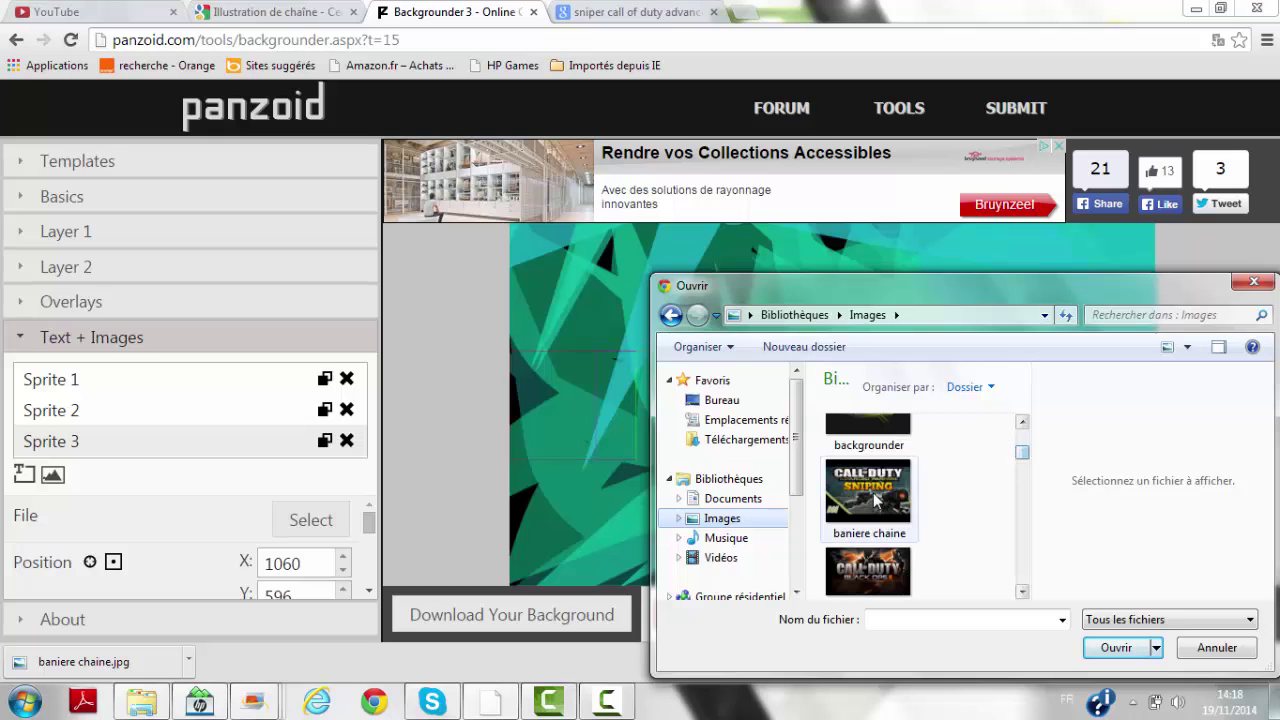
double_click(874, 493)
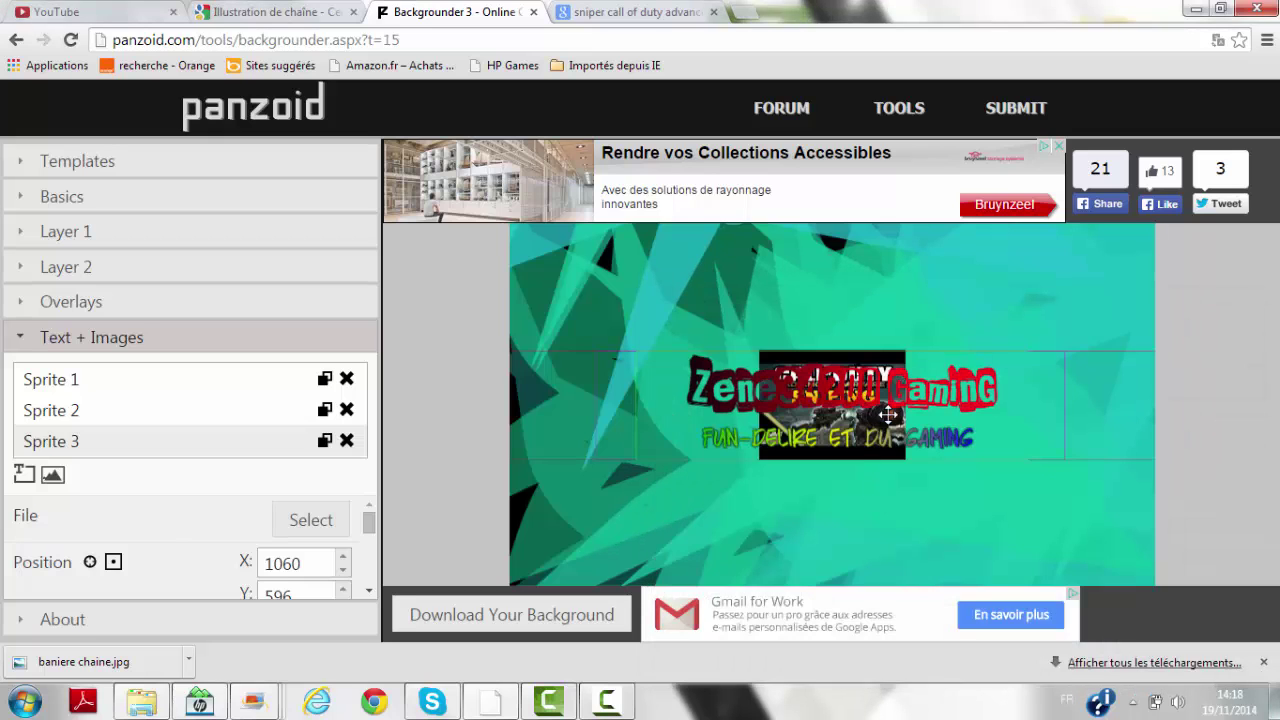
Move the channel name above the banner's central guide area and the tagline below it, clear of the image.
left_click_drag(888, 414, 966, 352)
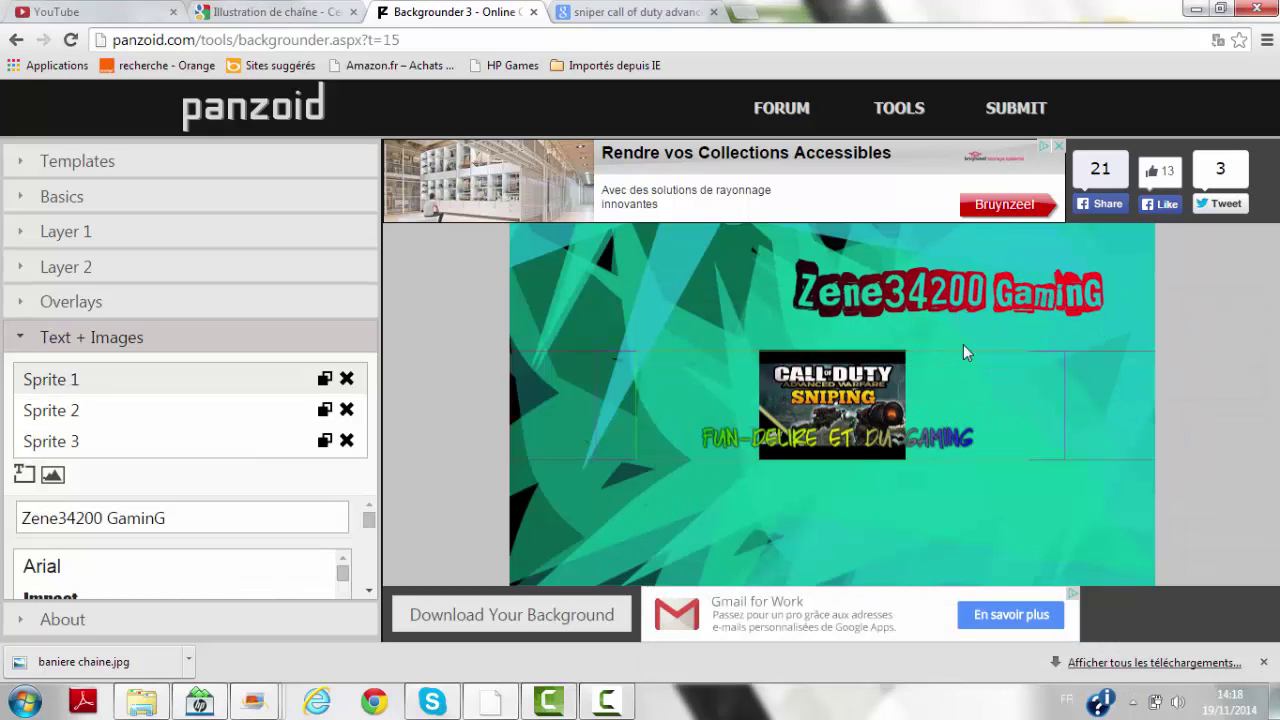
left_click_drag(903, 436, 905, 503)
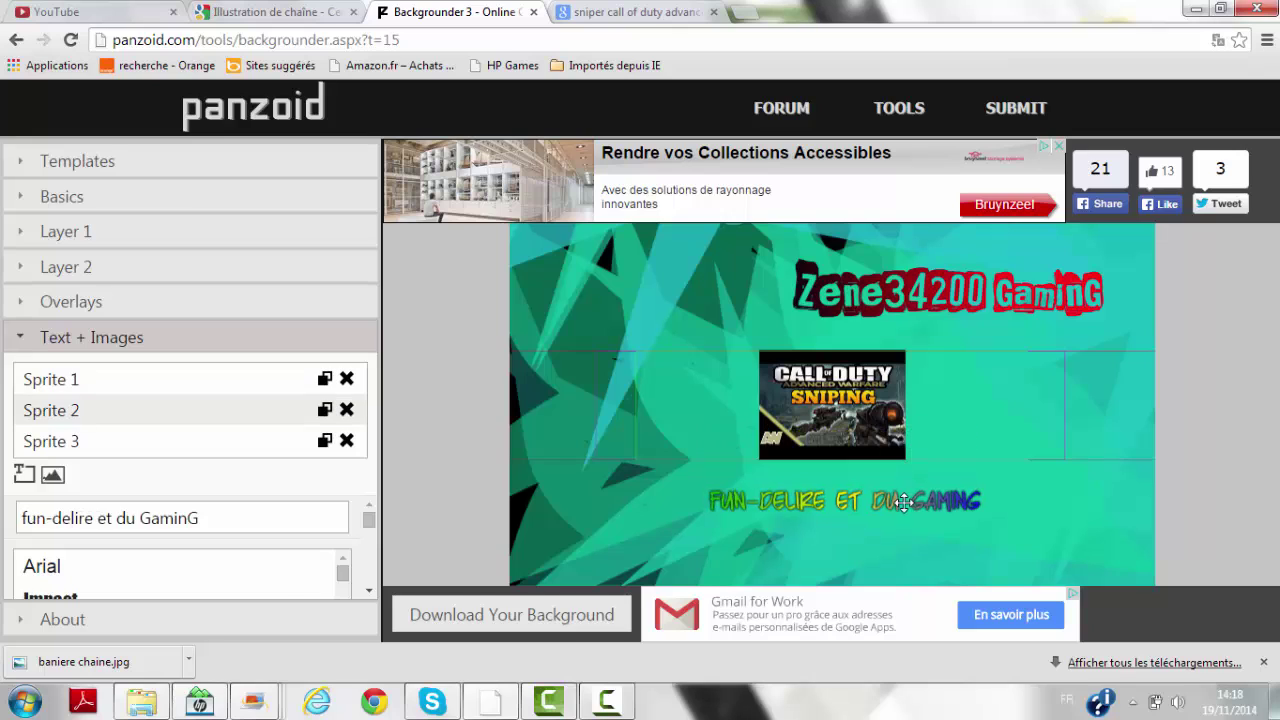
Adjust the Call of Duty image's vertical position so it fits between the horizontal guides of the banner's central area.
left_click(846, 401)
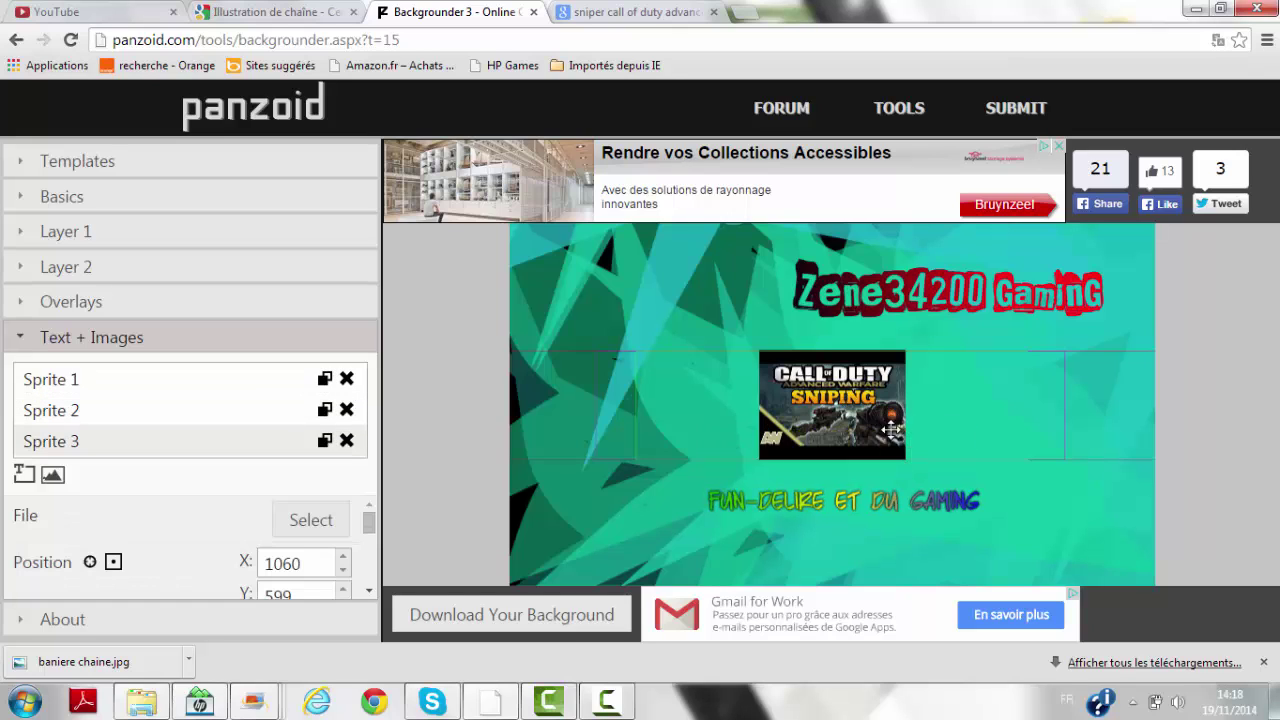
scroll(340, 525, "down", 2)
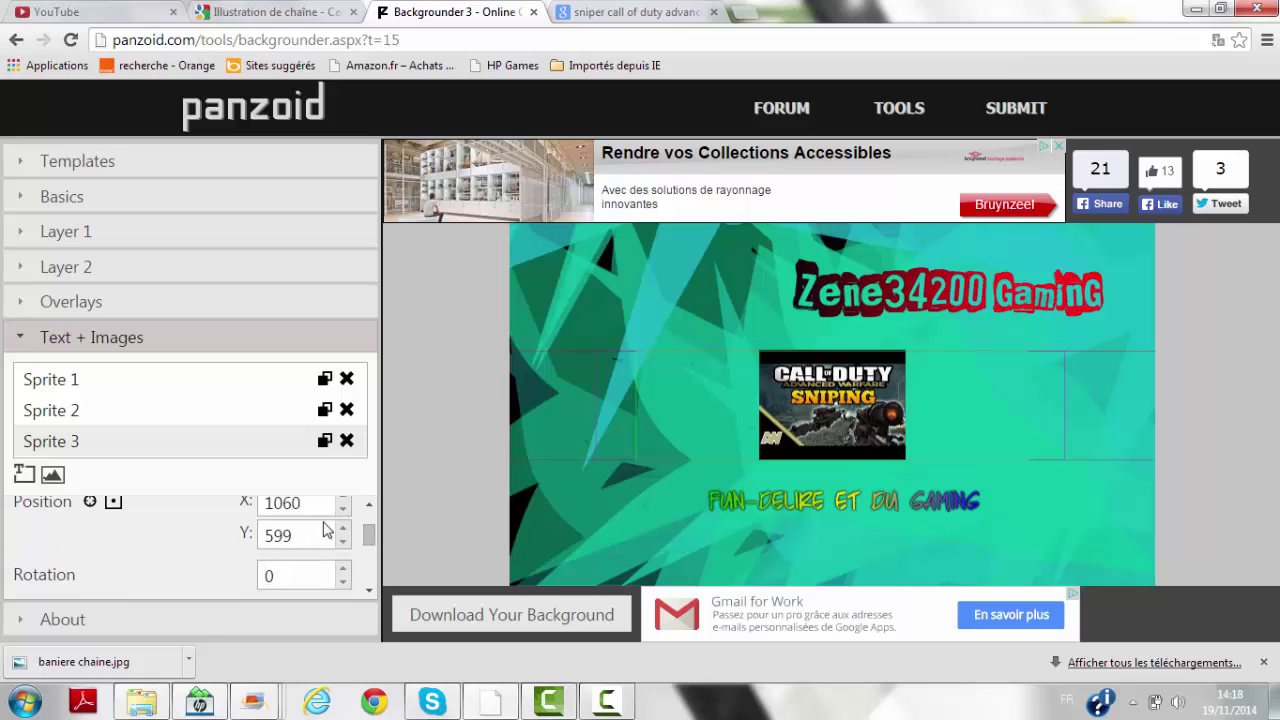
left_click(342, 531)
left_click(342, 531)
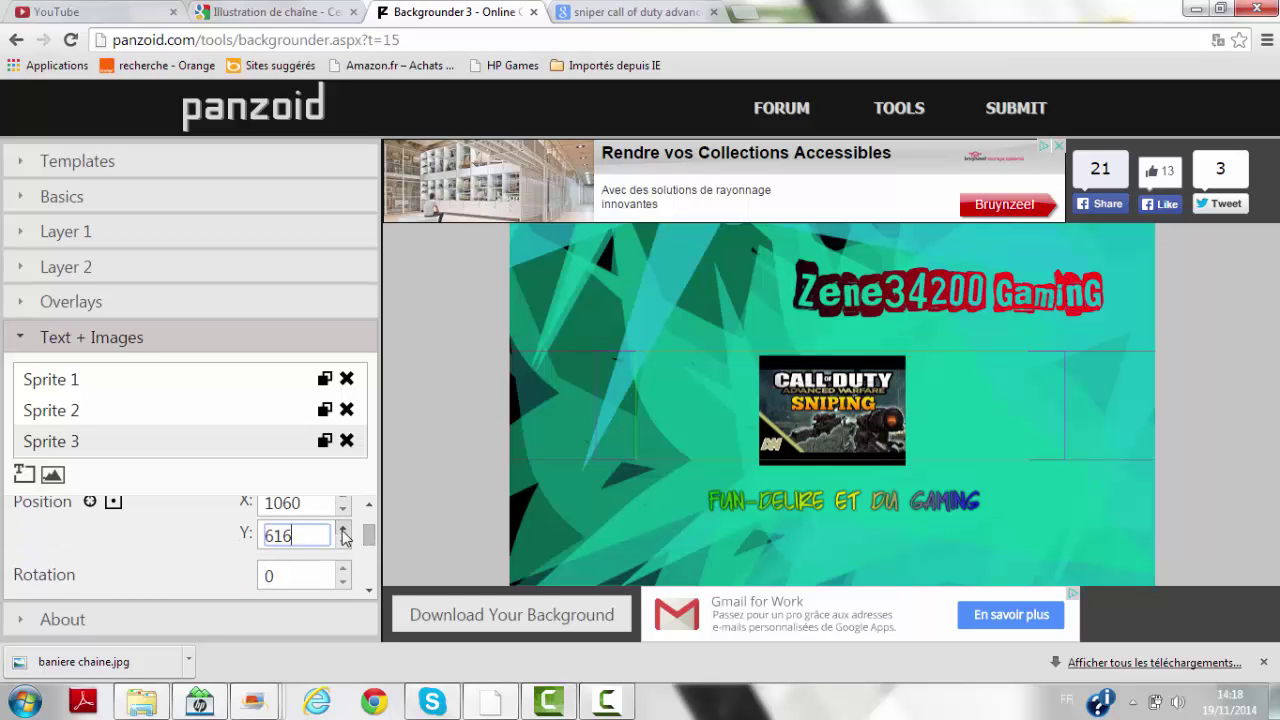
left_click(342, 549)
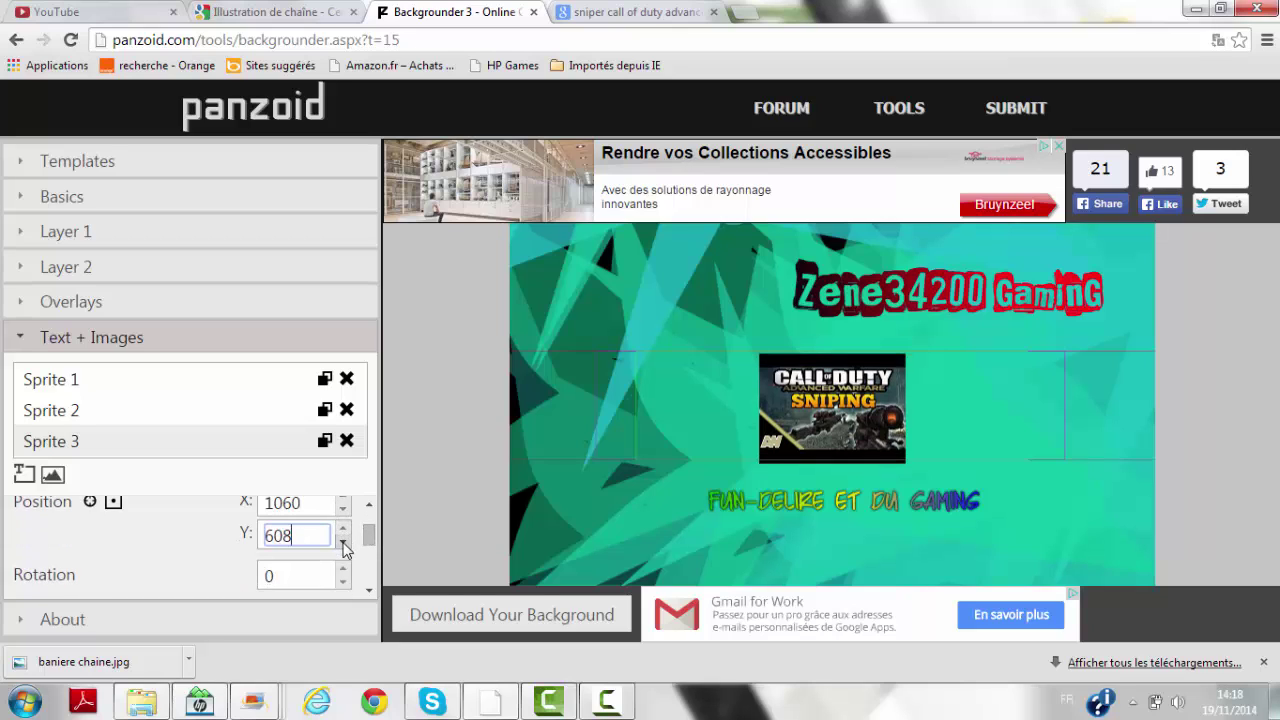
left_click_drag(830, 397, 830, 400)
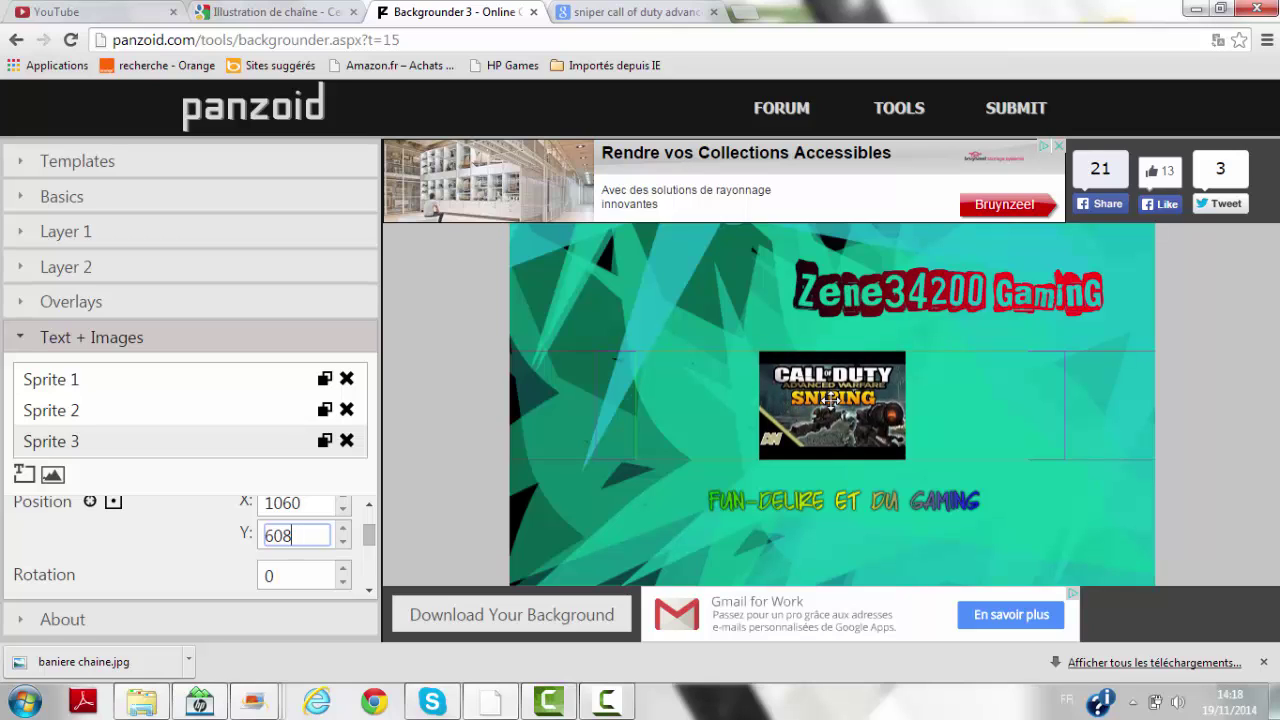
Shift the Call of Duty image horizontally within the banner's central guide area.
left_click_drag(368, 531, 368, 523)
left_click(342, 531)
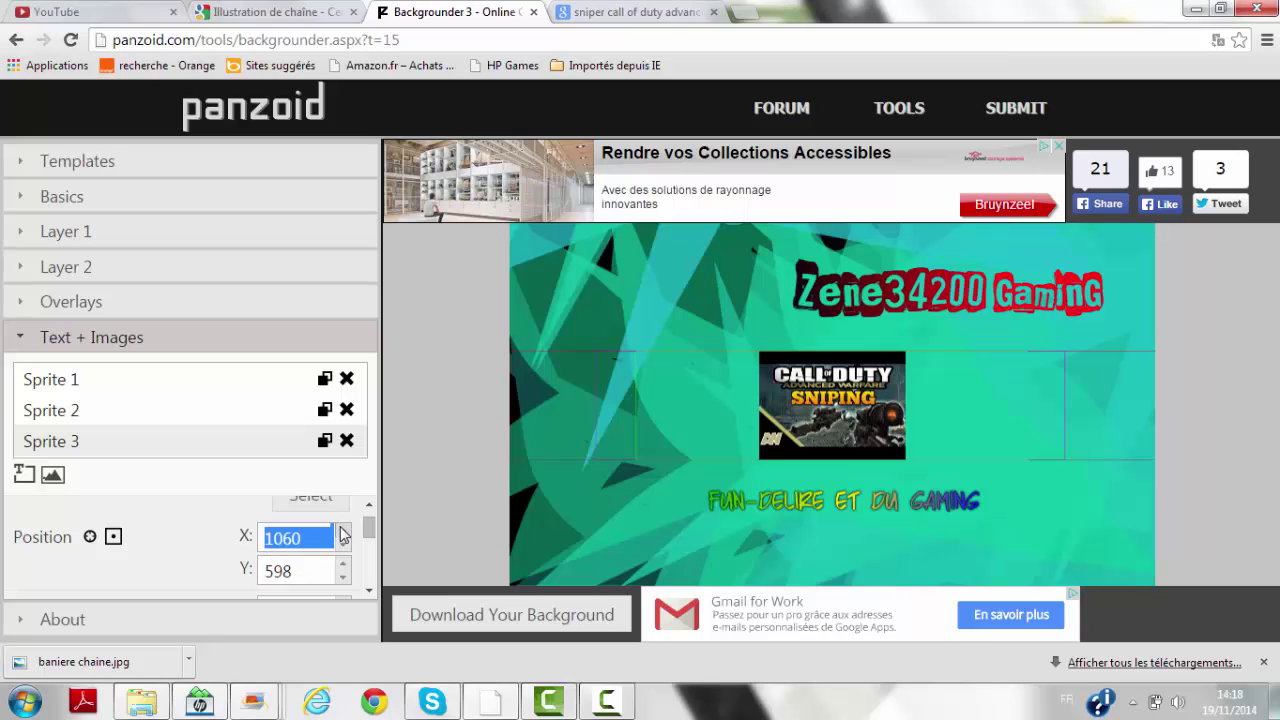
left_click(342, 531)
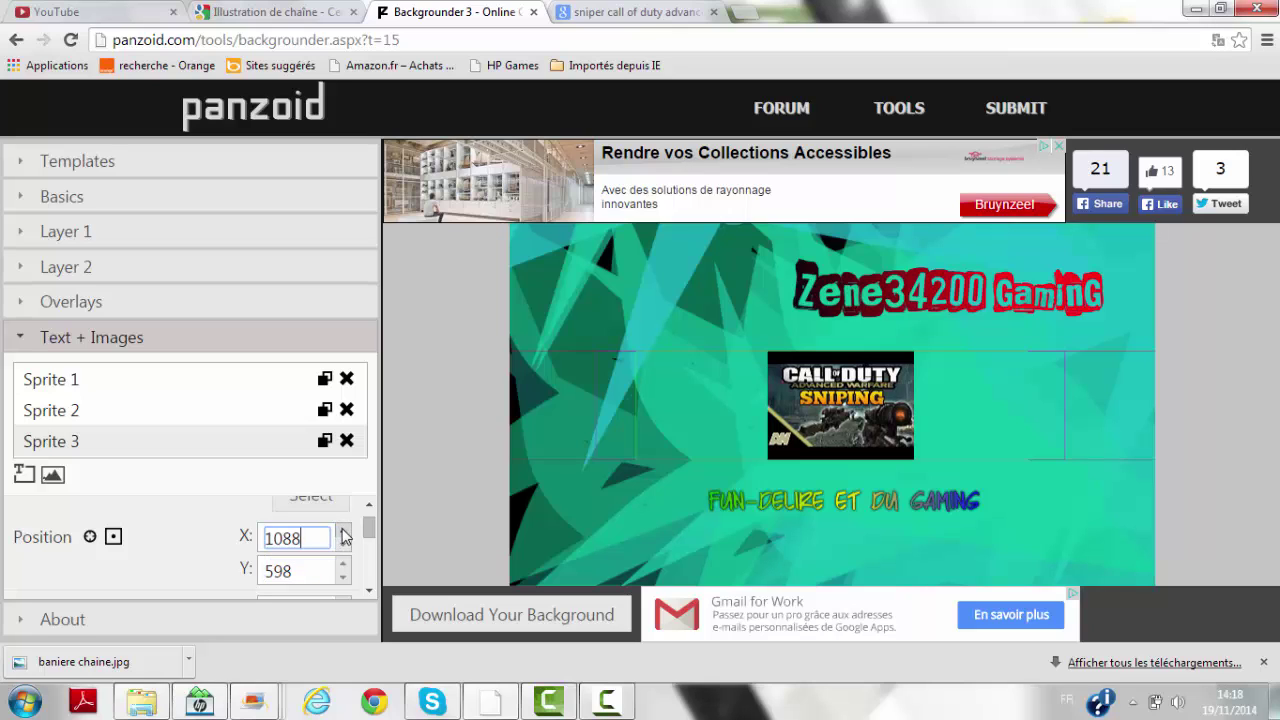
left_click_drag(857, 400, 846, 398)
Try larger X scale values on the Call of Duty image, then restore the X scale to 1.
left_click_drag(366, 530, 366, 557)
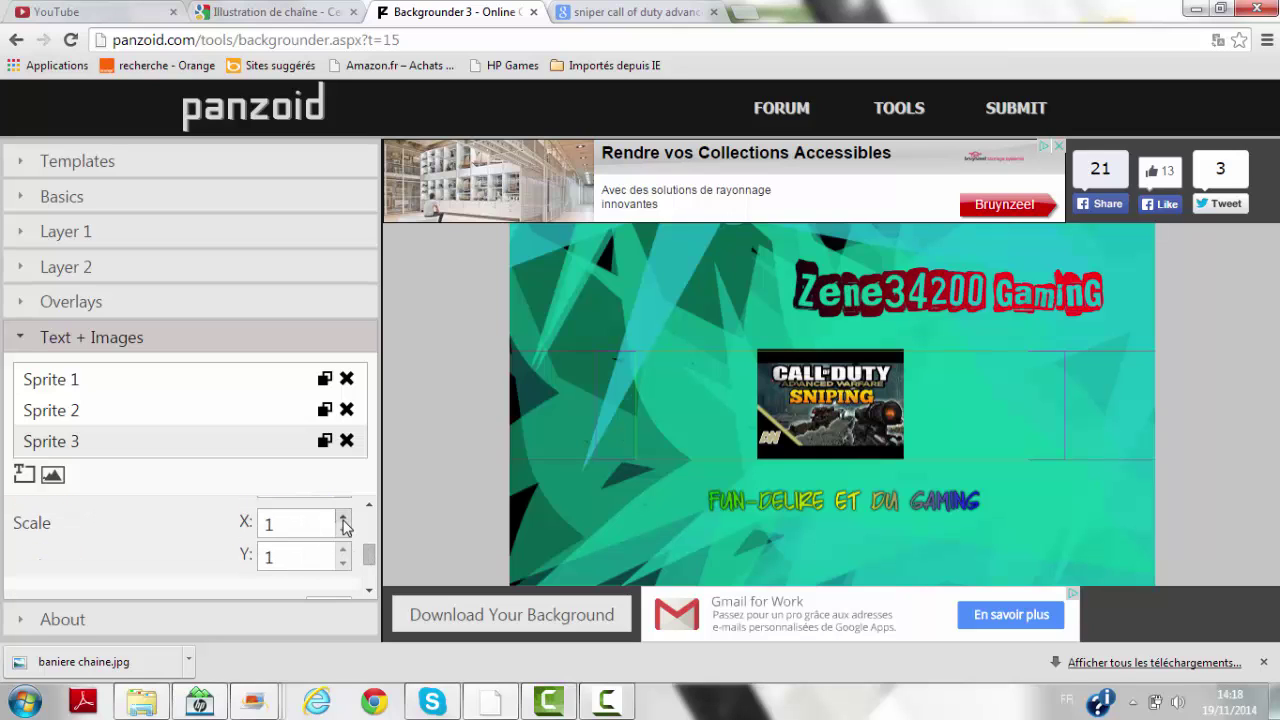
left_click(344, 524)
type("1")
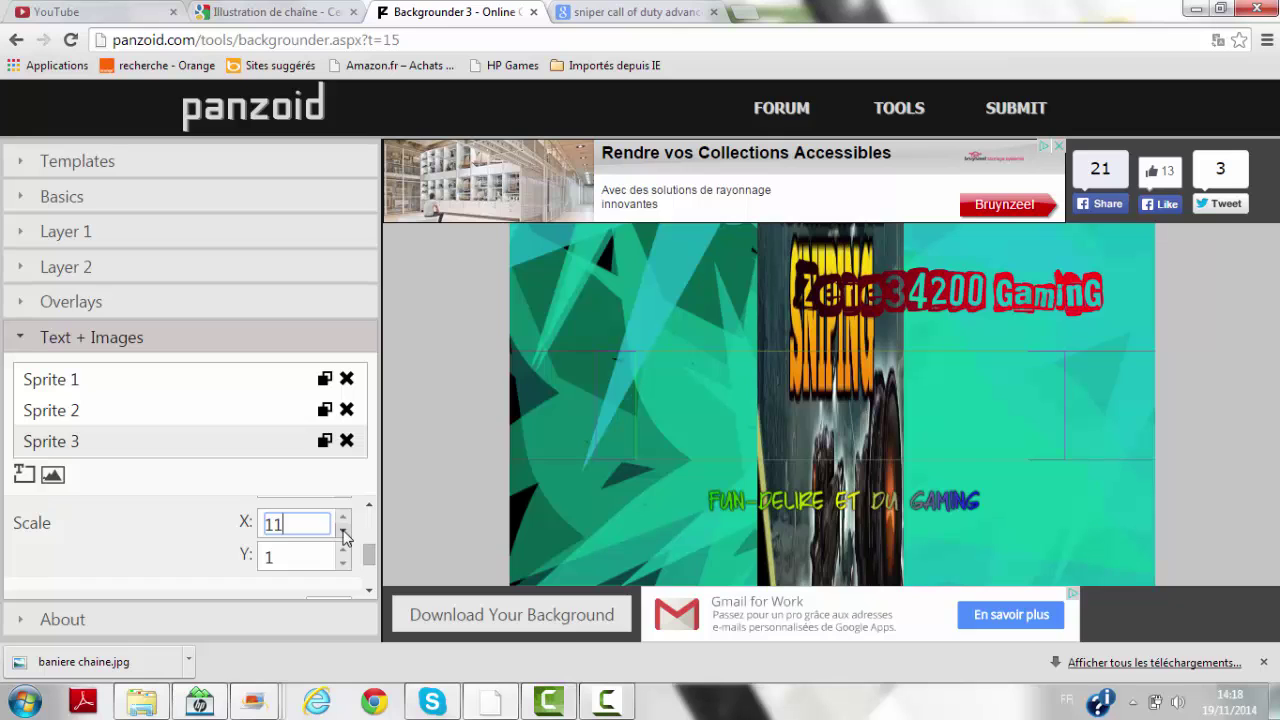
left_click_drag(344, 537, 344, 537)
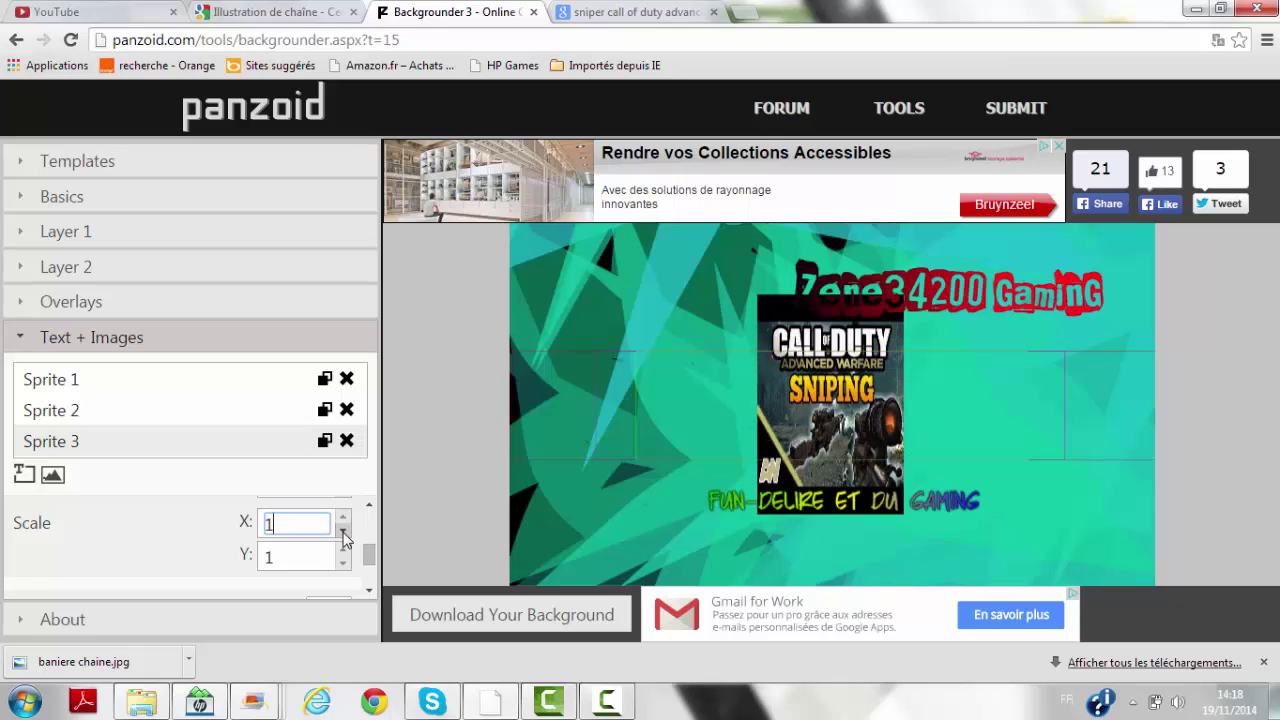
left_click(344, 537)
left_click(343, 516)
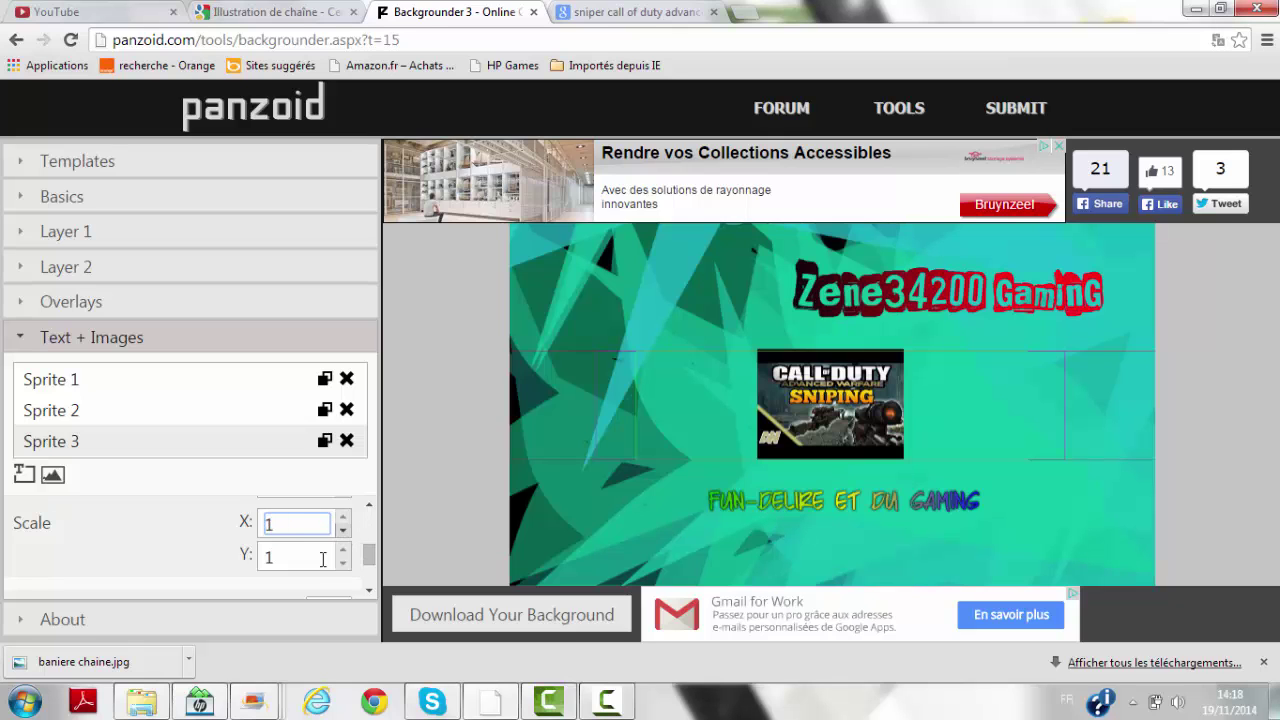
Stretch the Call of Duty image across the banner with a Y scale of 4, centering it between the vertical guides.
left_click(344, 563)
left_click(344, 563)
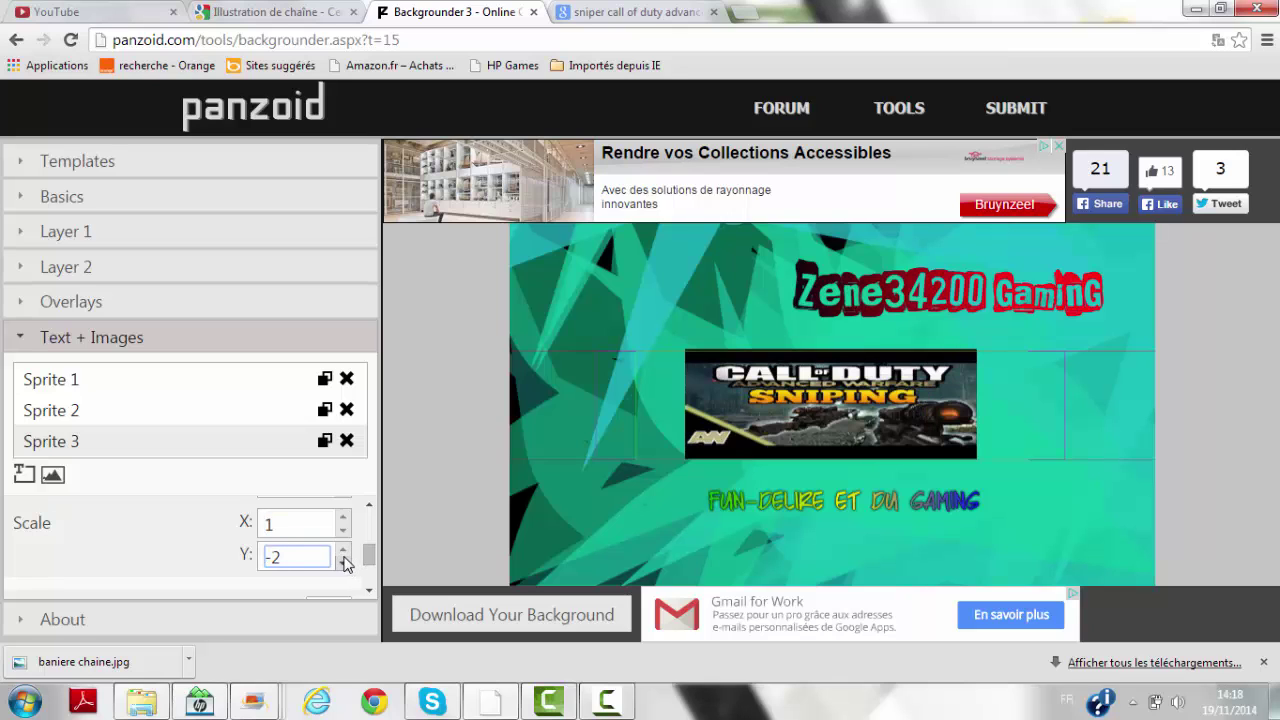
left_click(344, 550)
left_click(344, 550)
left_click(344, 550)
left_click(344, 550)
left_click(344, 550)
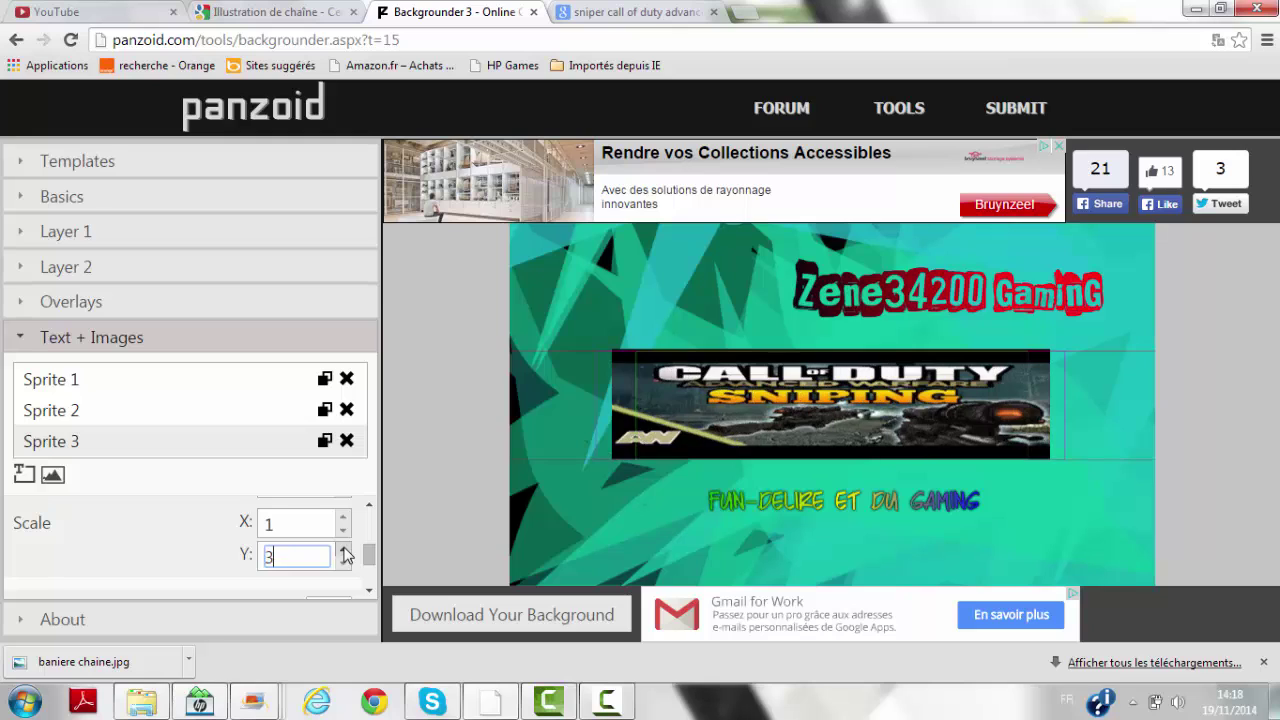
left_click_drag(790, 423, 805, 423)
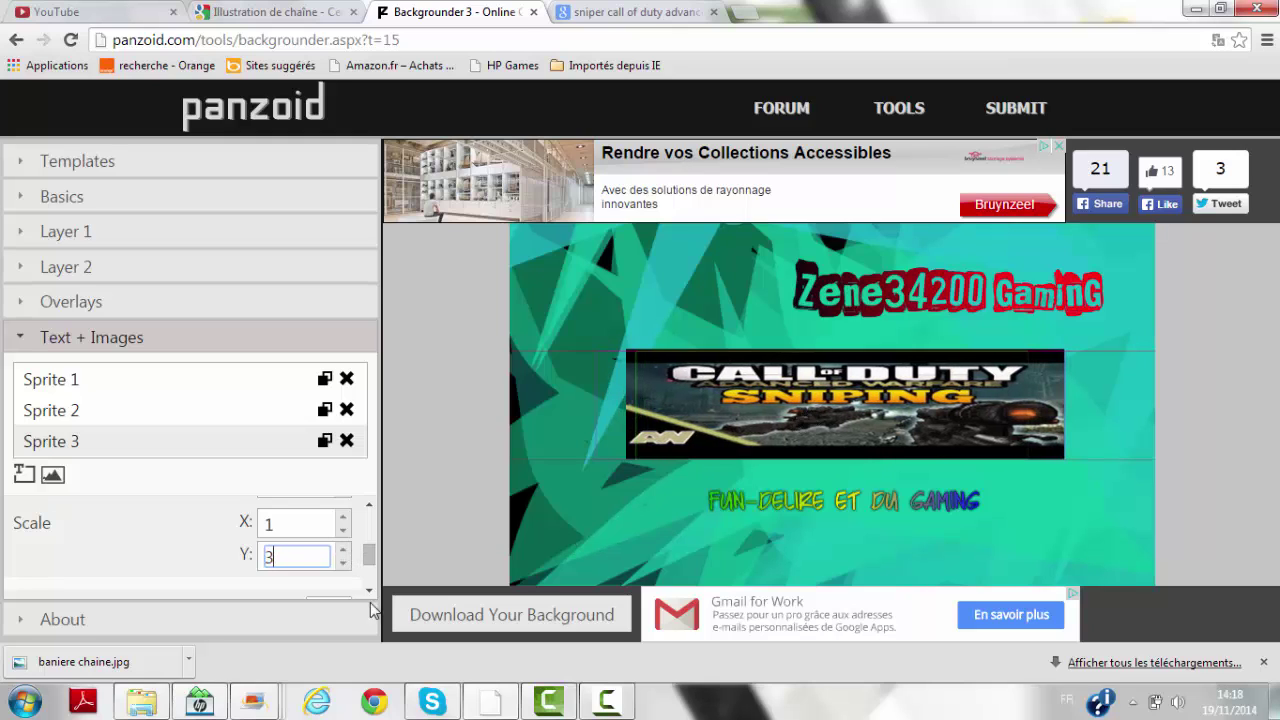
left_click(344, 550)
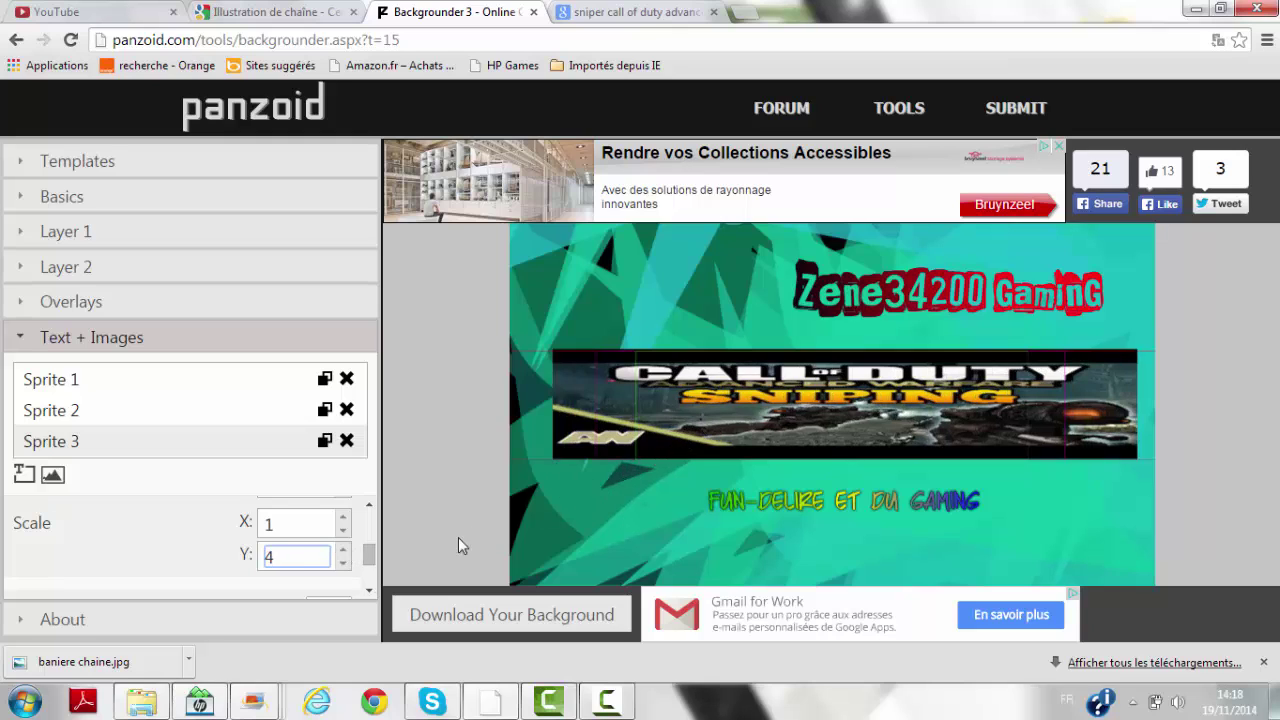
mouse_move(370, 554)
left_mouse_down()
mouse_move(370, 584)
mouse_move(370, 572)
left_mouse_up()
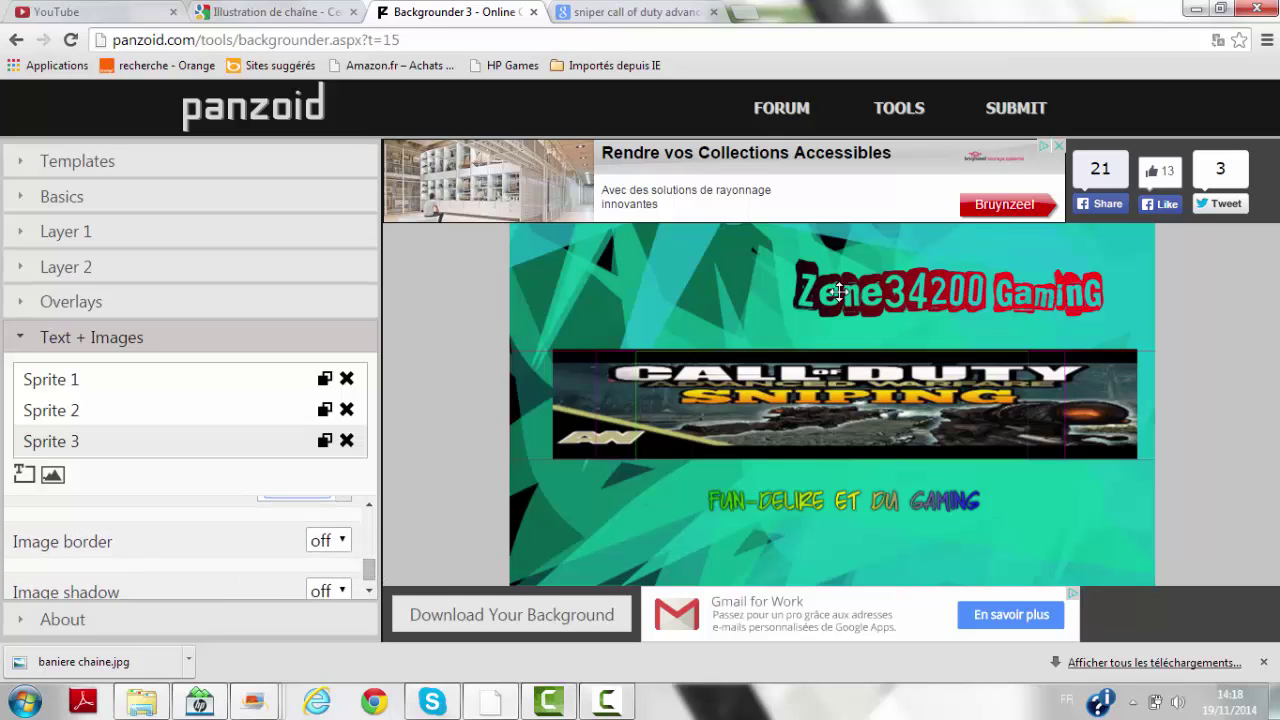
Move the channel name into the middle of the central guide area and delete the Call of Duty image sprite.
left_click_drag(834, 292, 740, 391)
left_click_drag(370, 543, 371, 523)
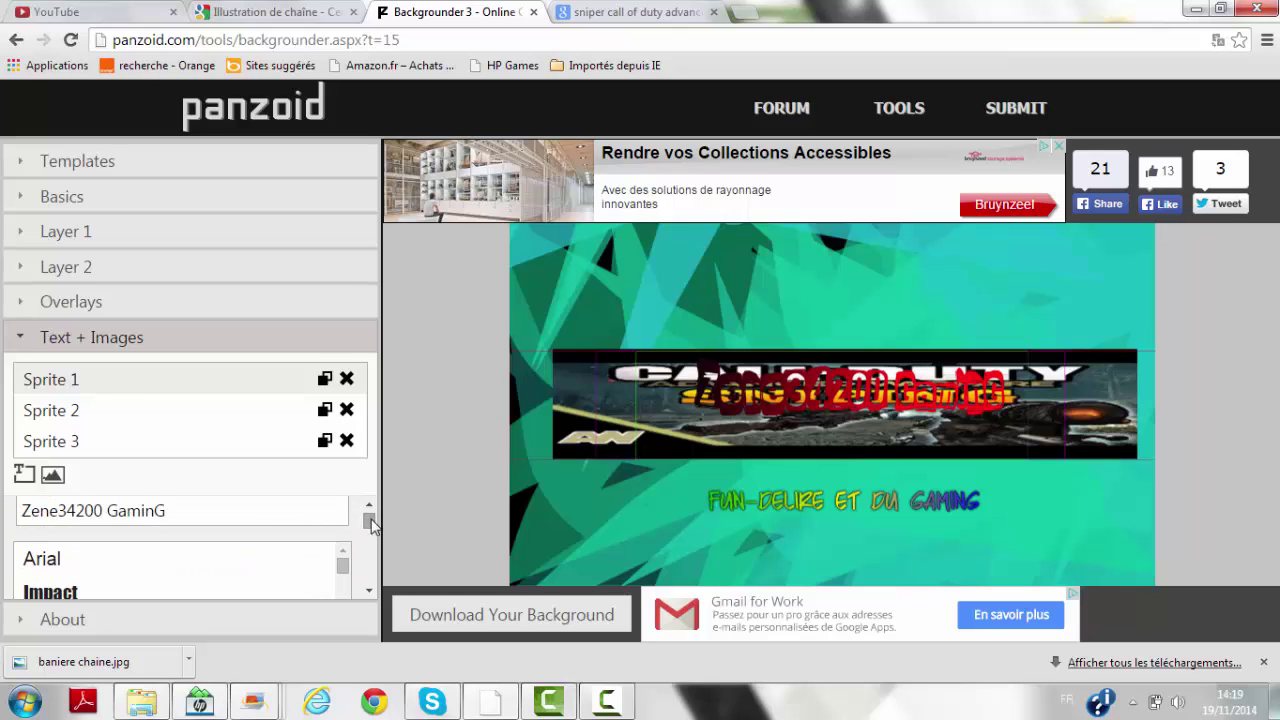
left_click(227, 442)
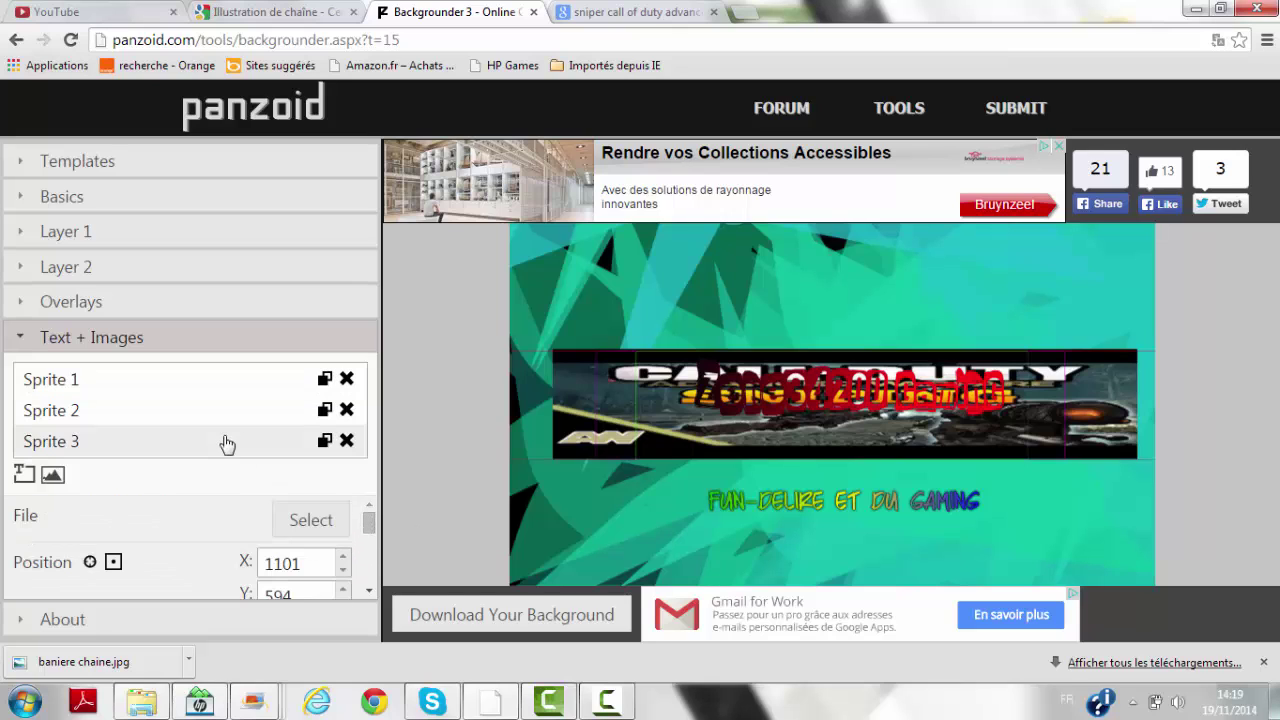
left_click(346, 441)
Move the tagline into the central guide area just below the channel name and nudge the name up slightly.
left_click_drag(800, 495, 806, 437)
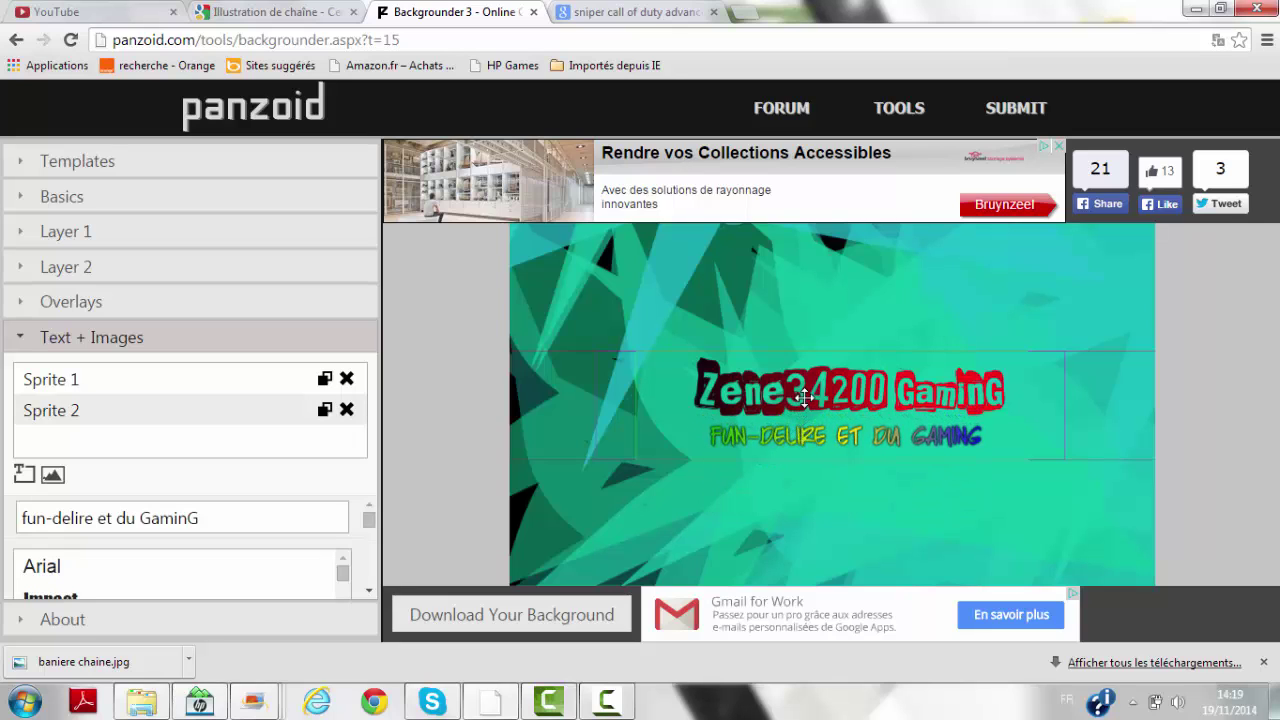
left_click(804, 393)
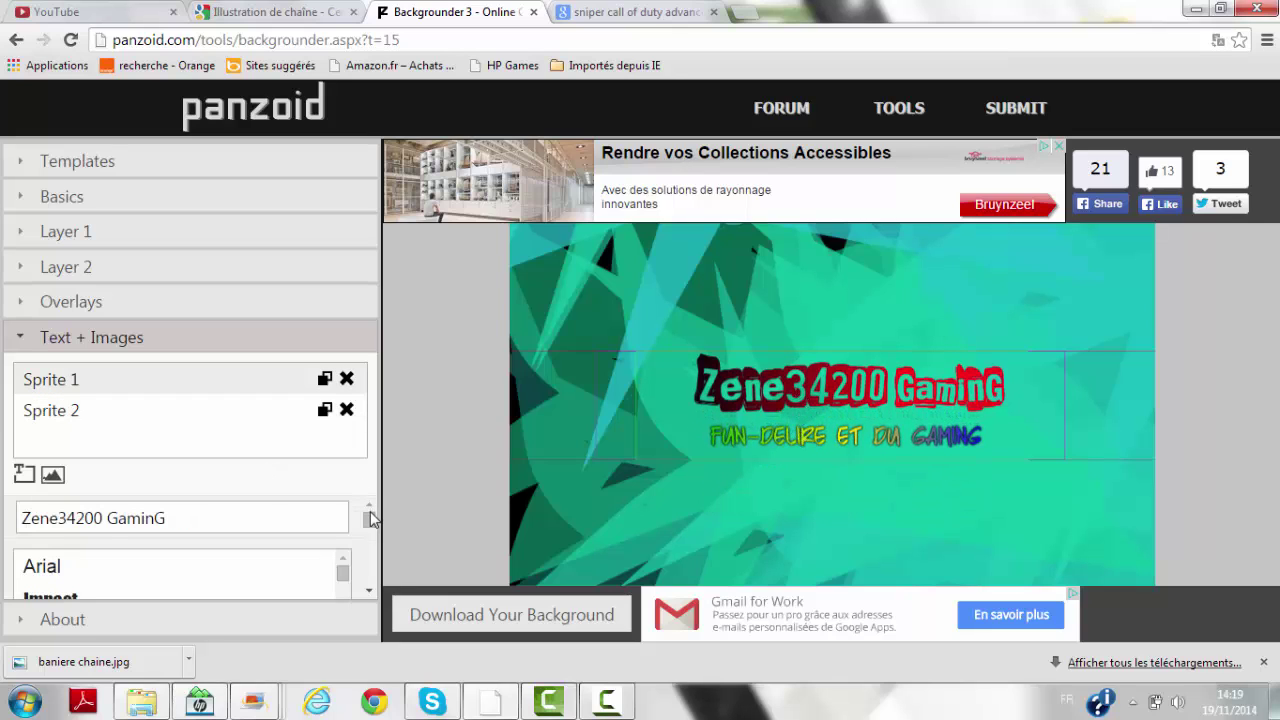
Generate and download the finished background, and open the downloaded backgrounder.png.
left_click_drag(370, 517, 370, 582)
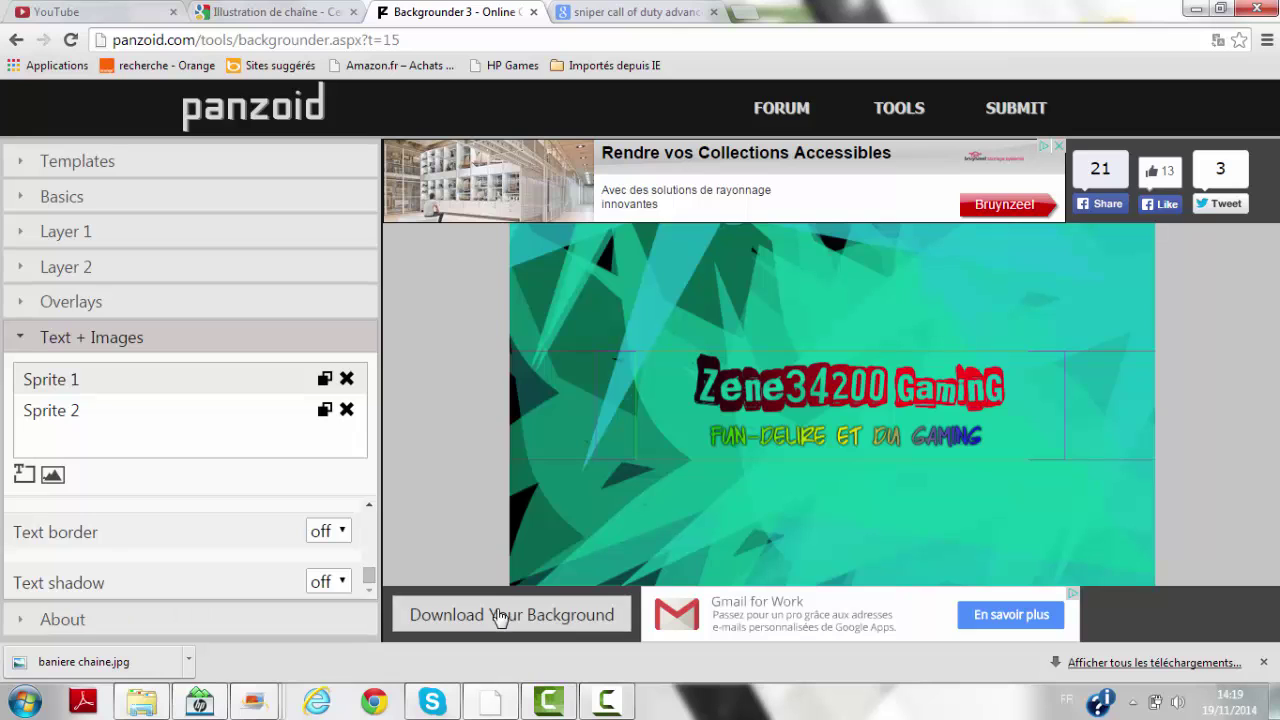
left_click(552, 620)
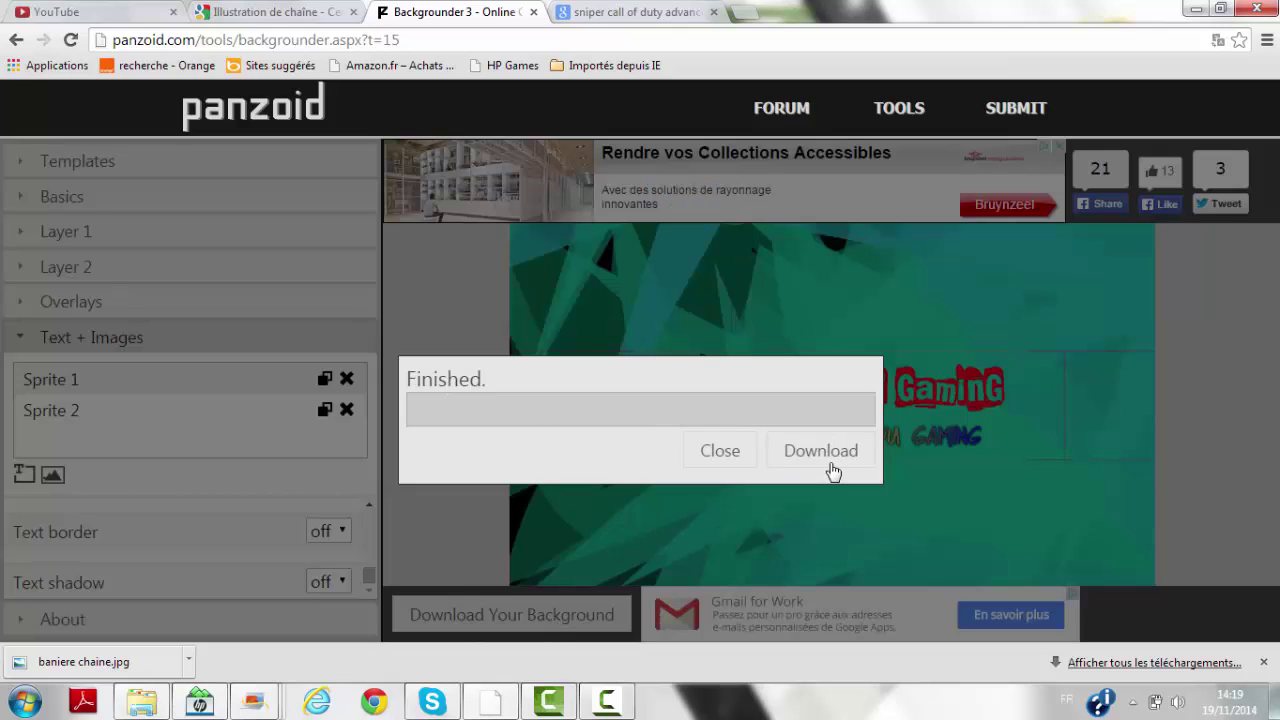
left_click(792, 458)
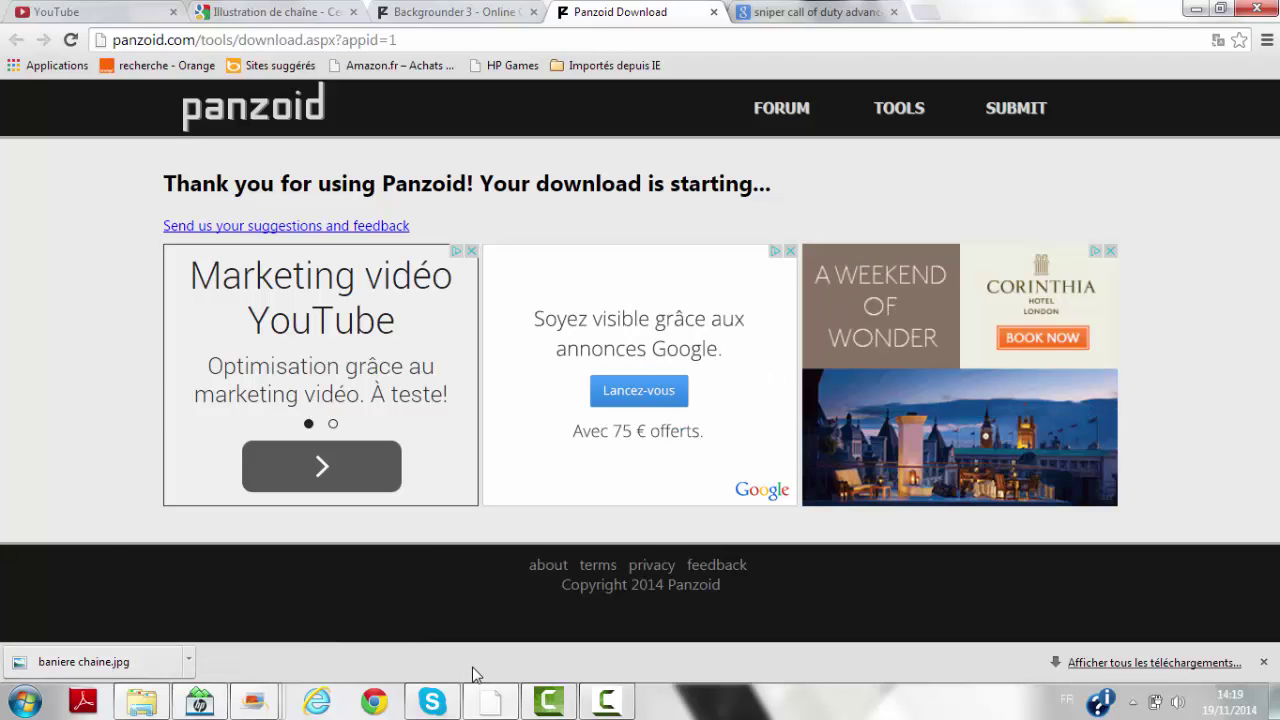
left_click(75, 660)
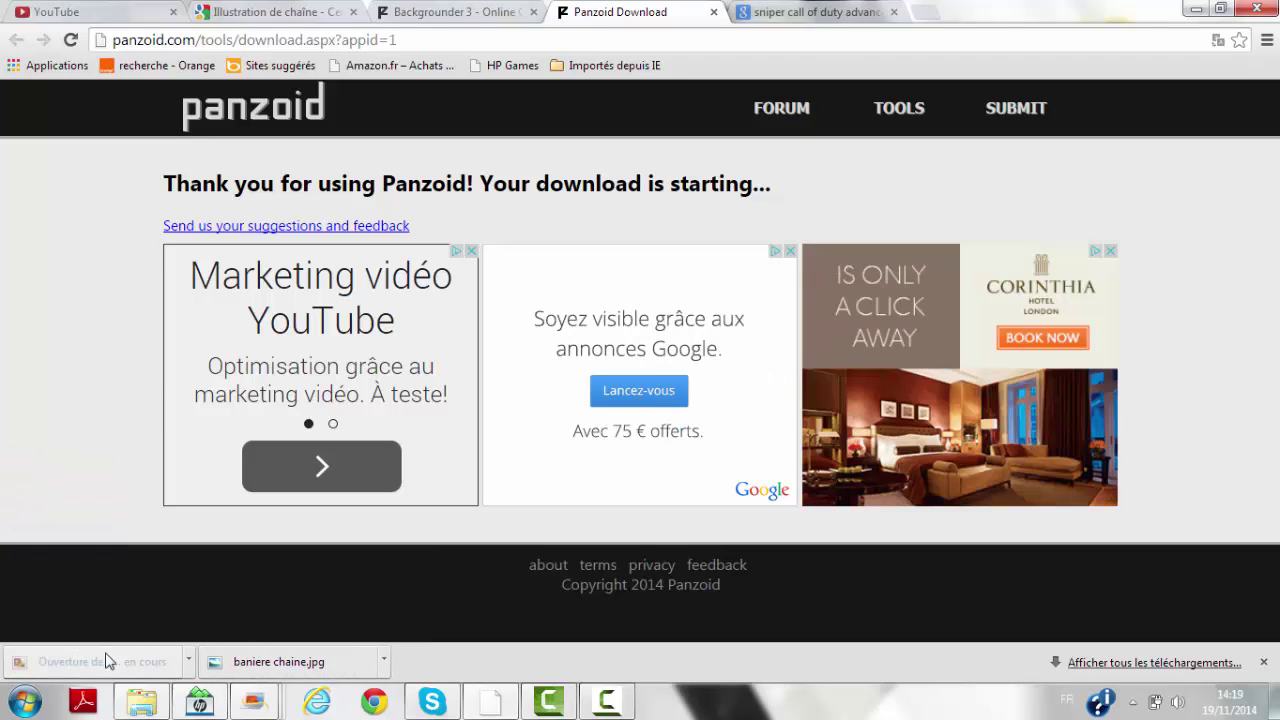
Close the Panzoid, Google image search and channel art help pages and return to YouTube's channel art dialog.
left_click(713, 11)
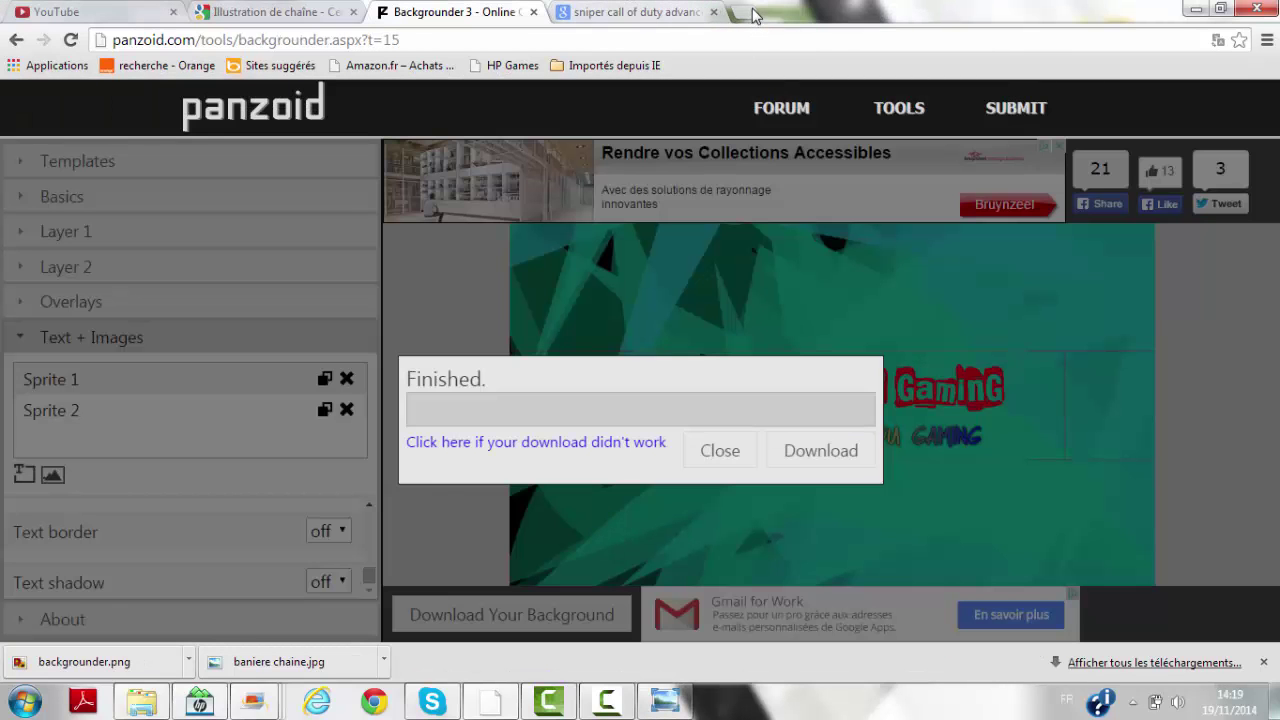
left_click(713, 11)
left_click(720, 451)
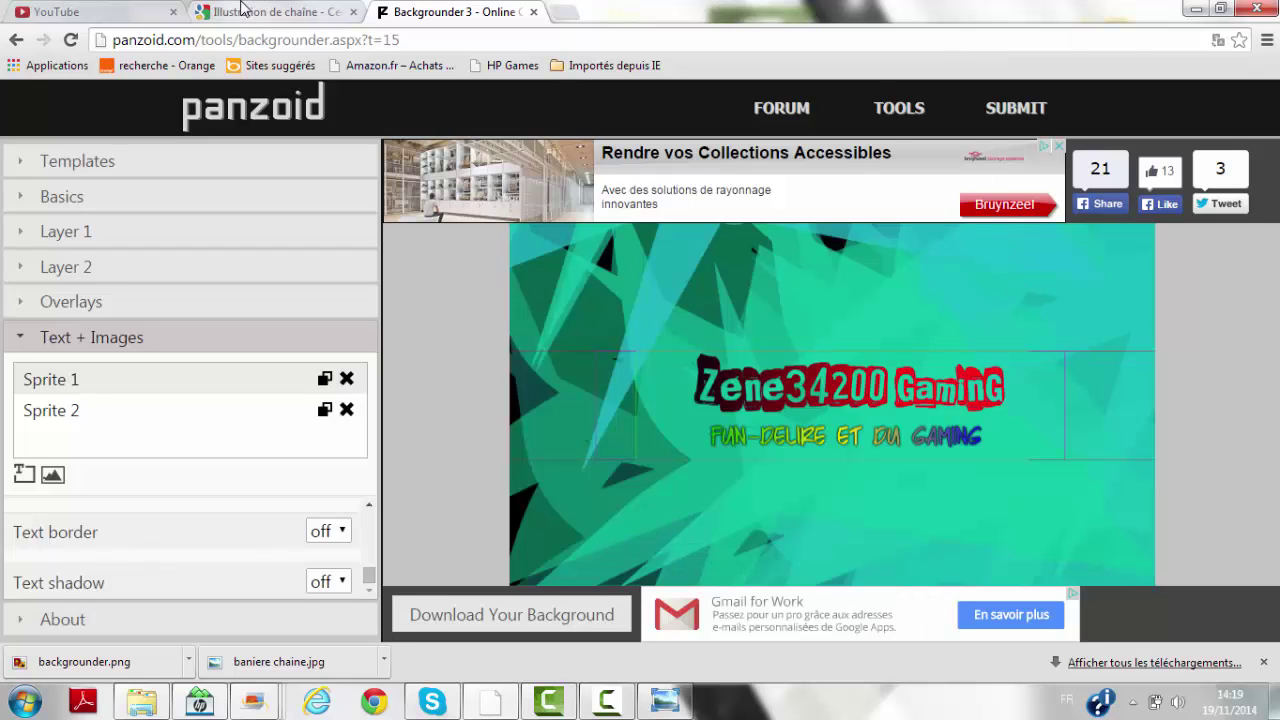
left_click(140, 9)
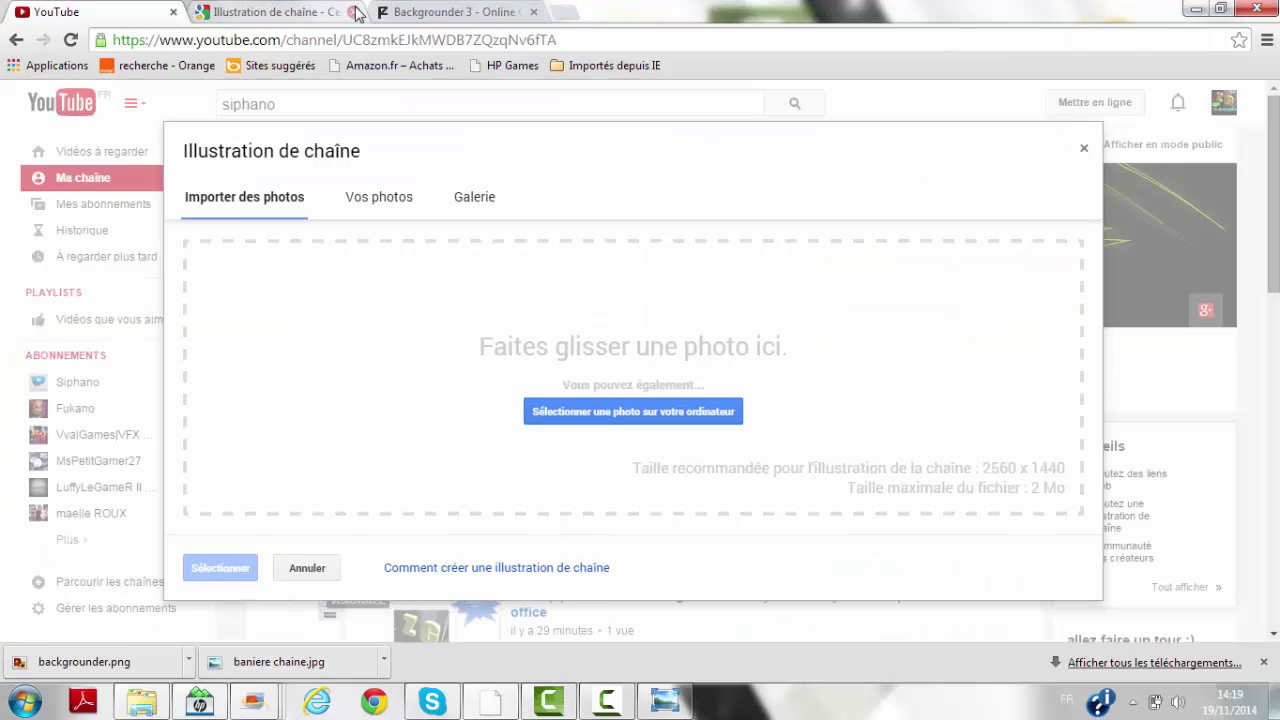
left_click(353, 11)
left_click(353, 12)
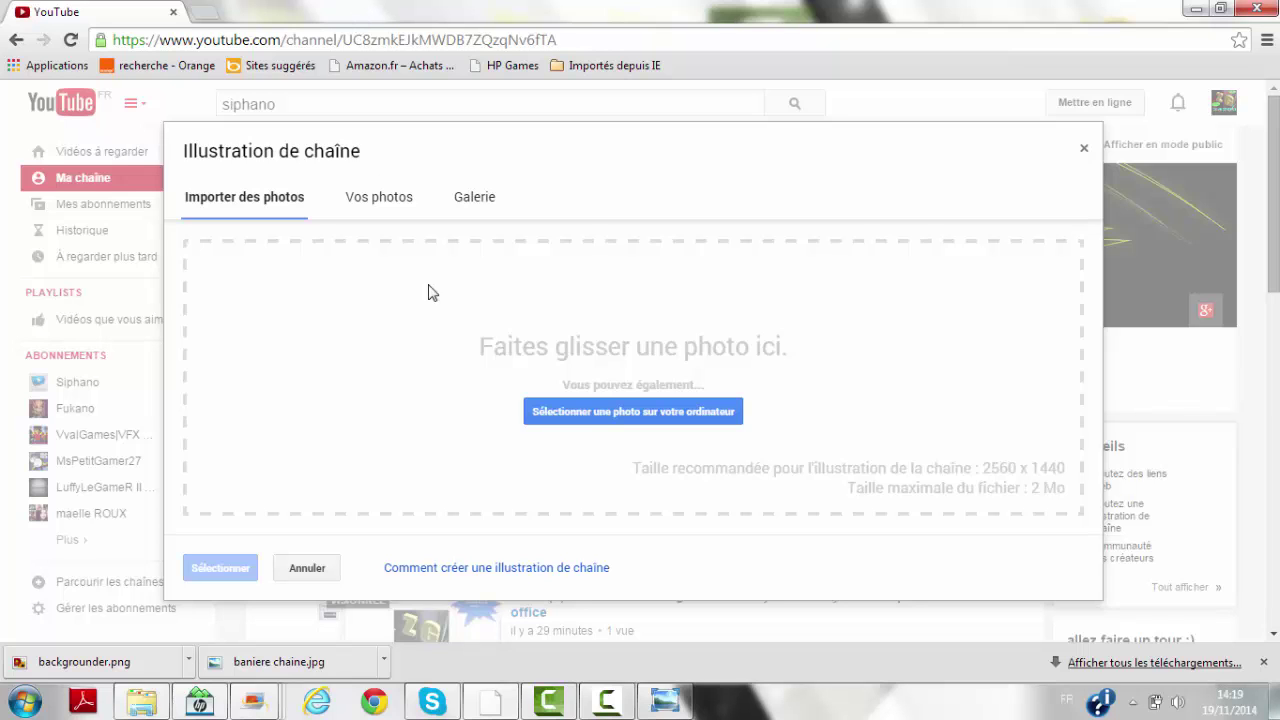
Upload the "backgrounder" image from the Téléchargements folder as the channel art.
left_click(621, 414)
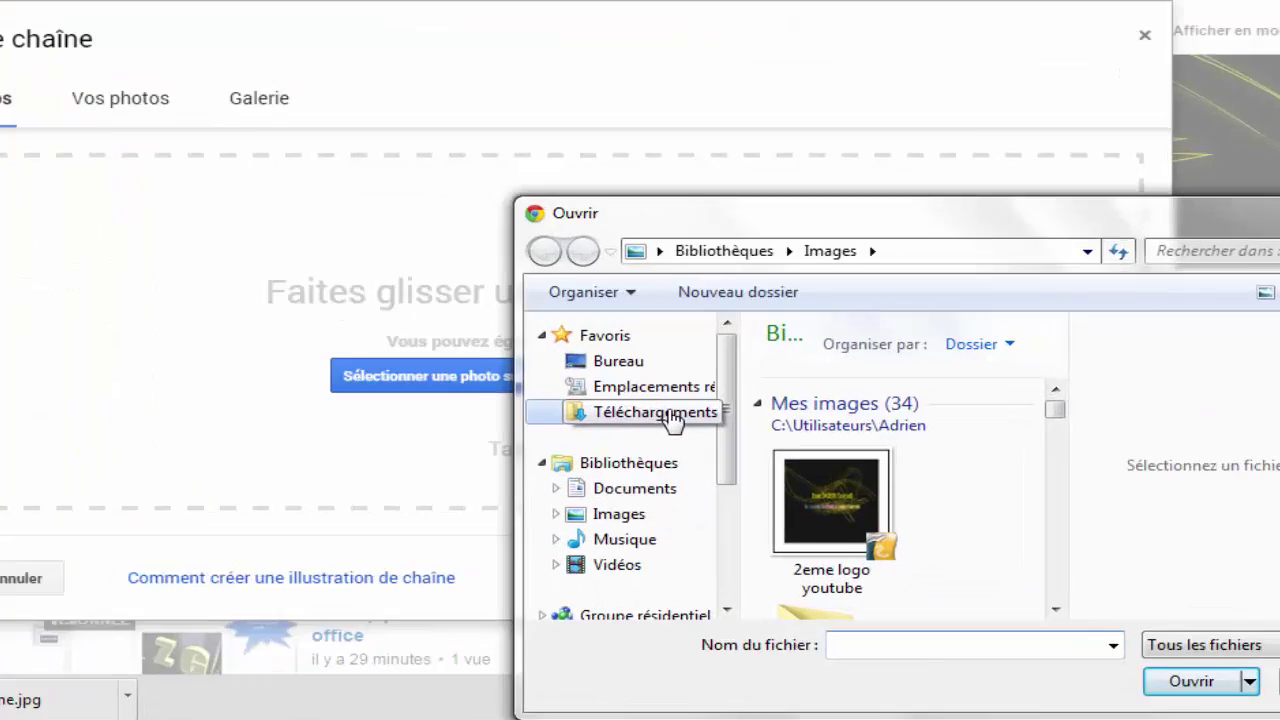
left_click(672, 418)
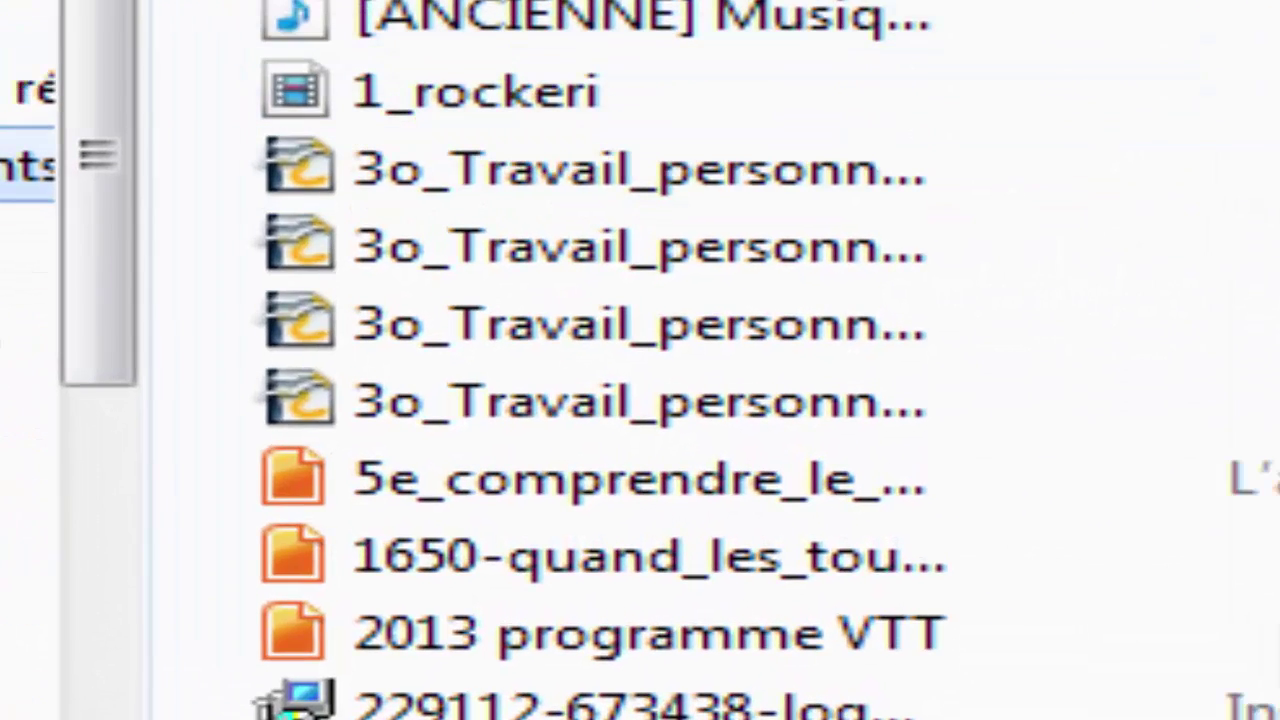
scroll(600, 360, "down", 4)
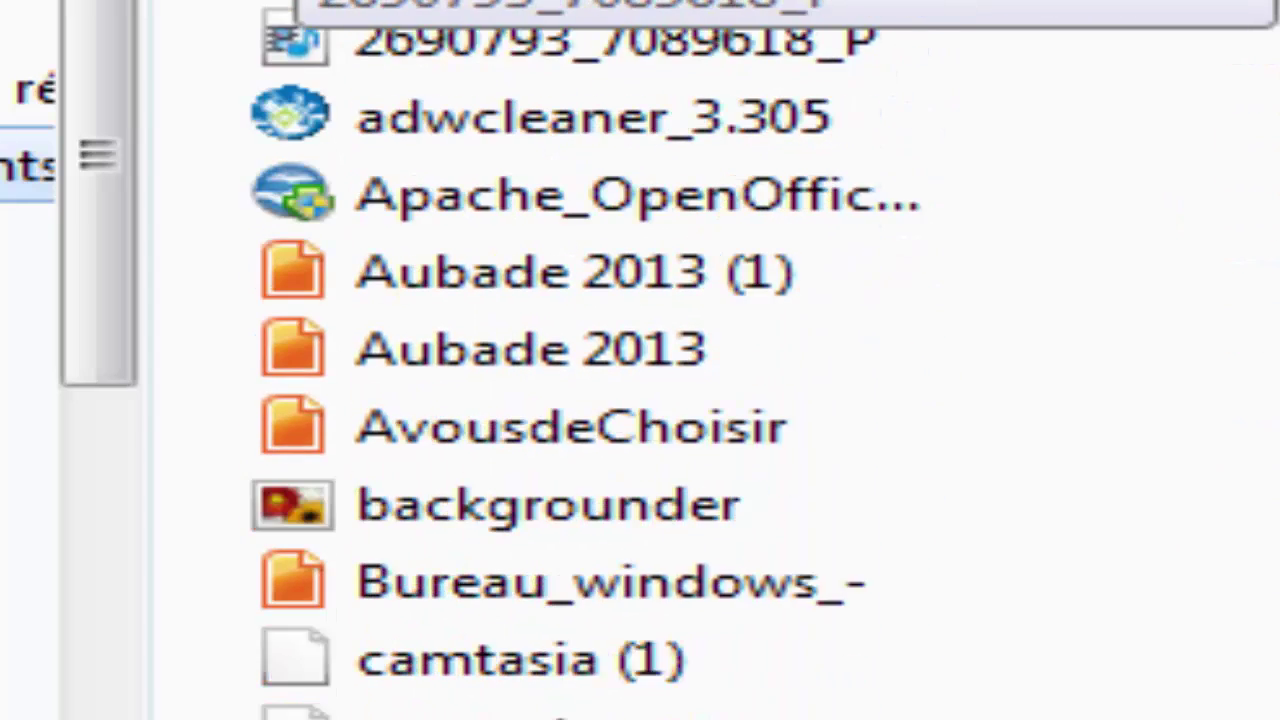
scroll(600, 360, "down", 1)
double_click(762, 440)
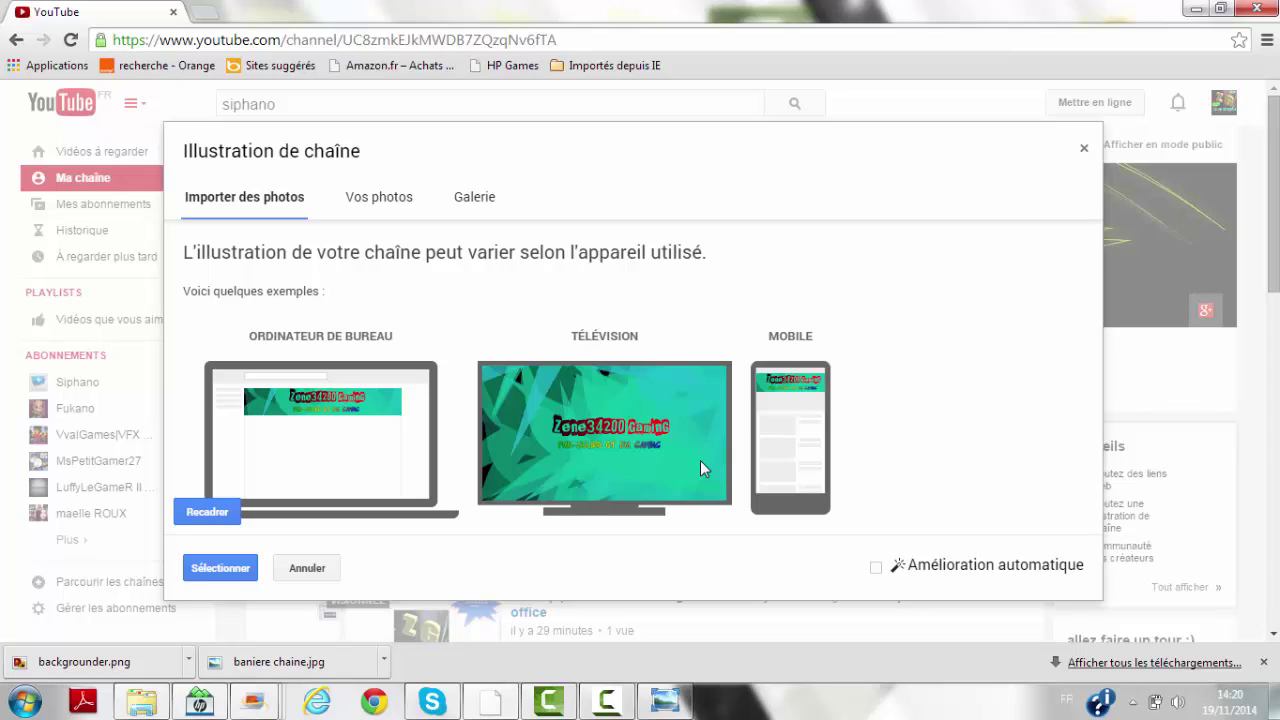
Open the cropping view for the uploaded banner and apply the full image as the channel art.
left_click(250, 569)
left_click(222, 513)
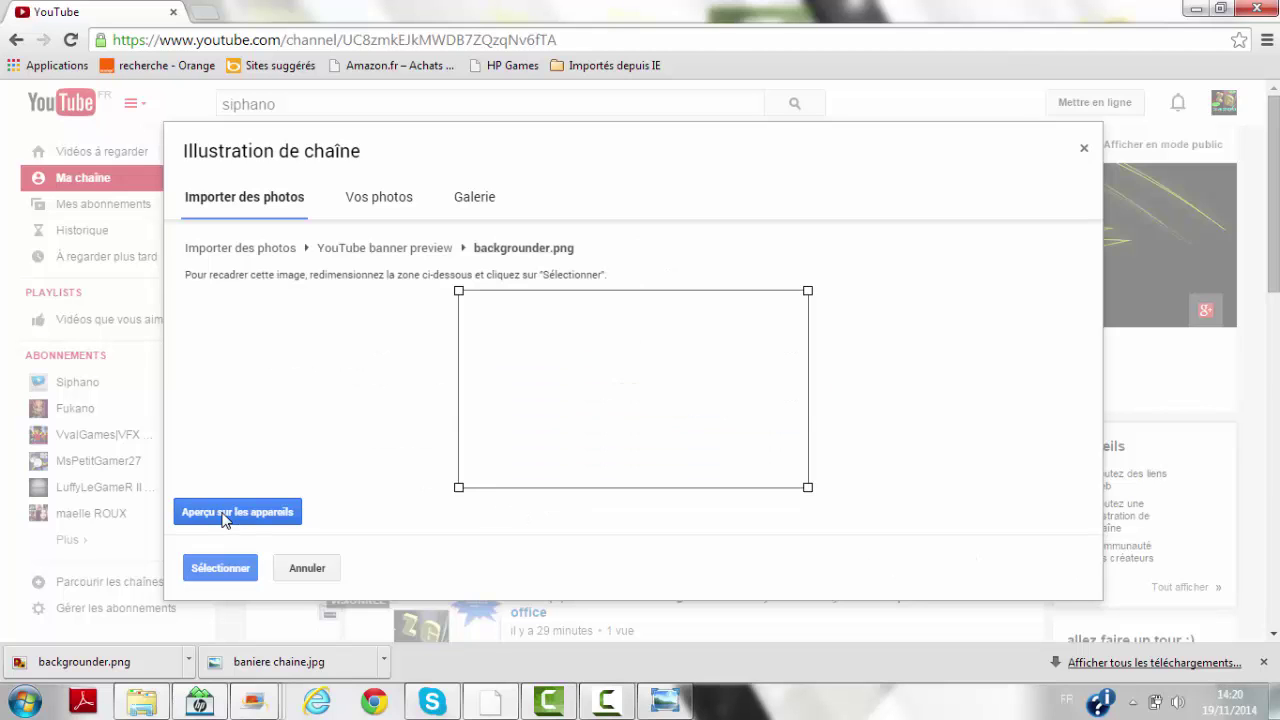
left_click(220, 567)
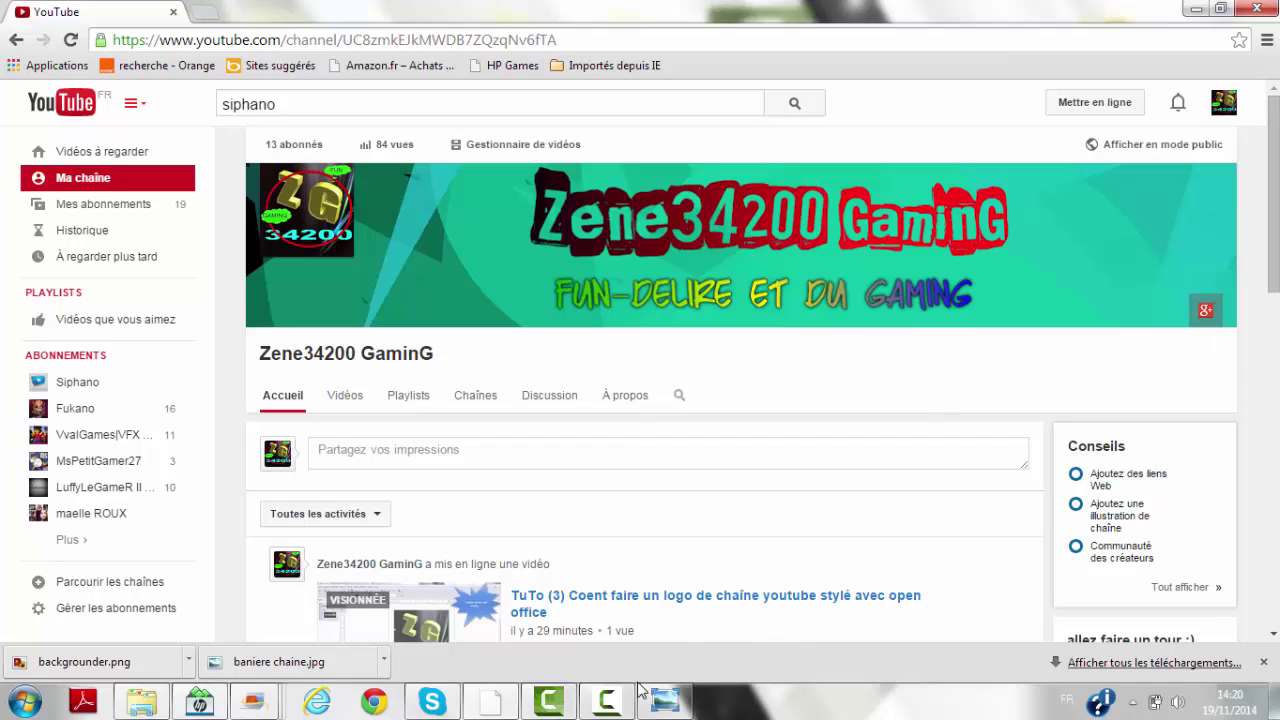
left_click(618, 706)
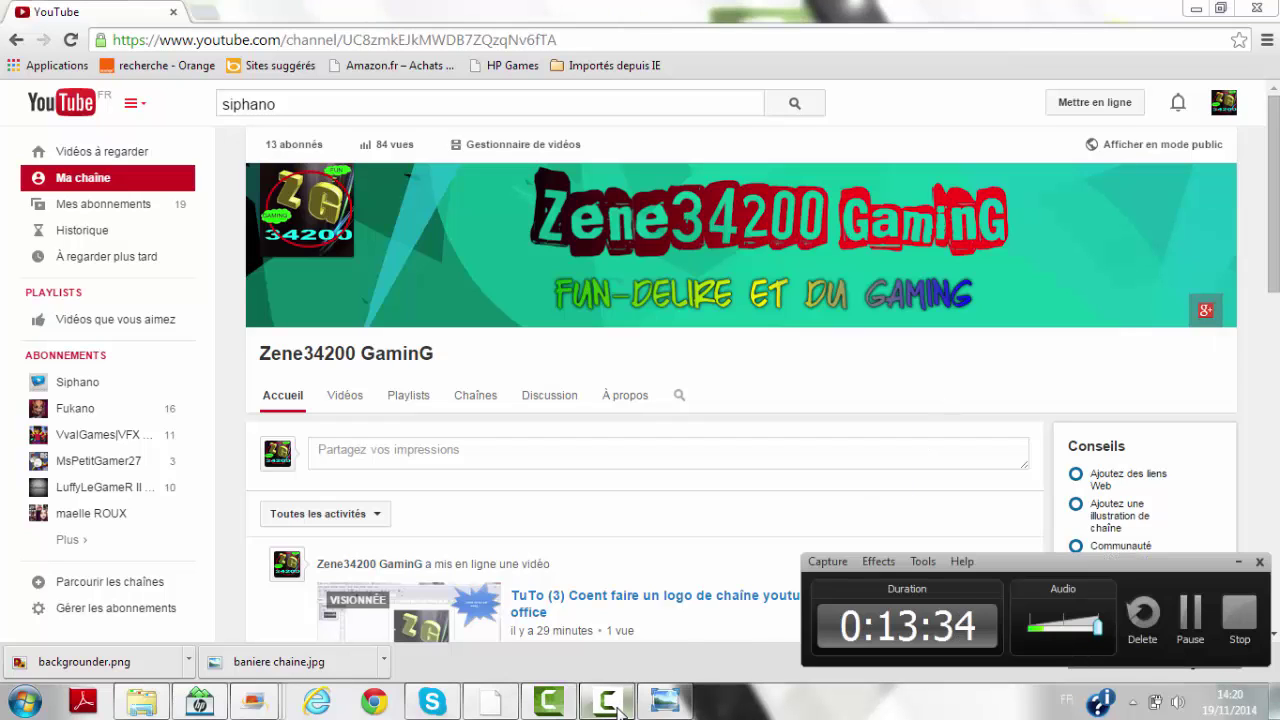
left_click(618, 706)
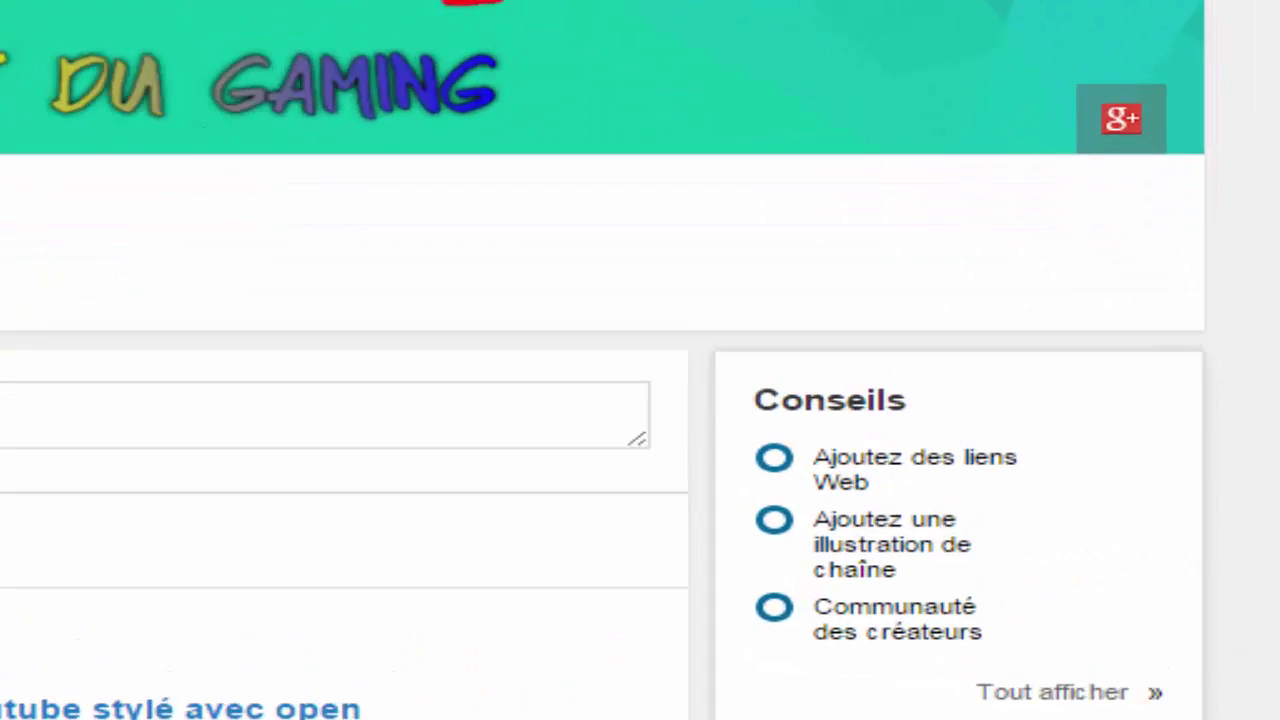
Look over the recommended channels in the "allez faire un tour ;)" section of the channel page.
left_click_drag(1273, 205, 1273, 287)
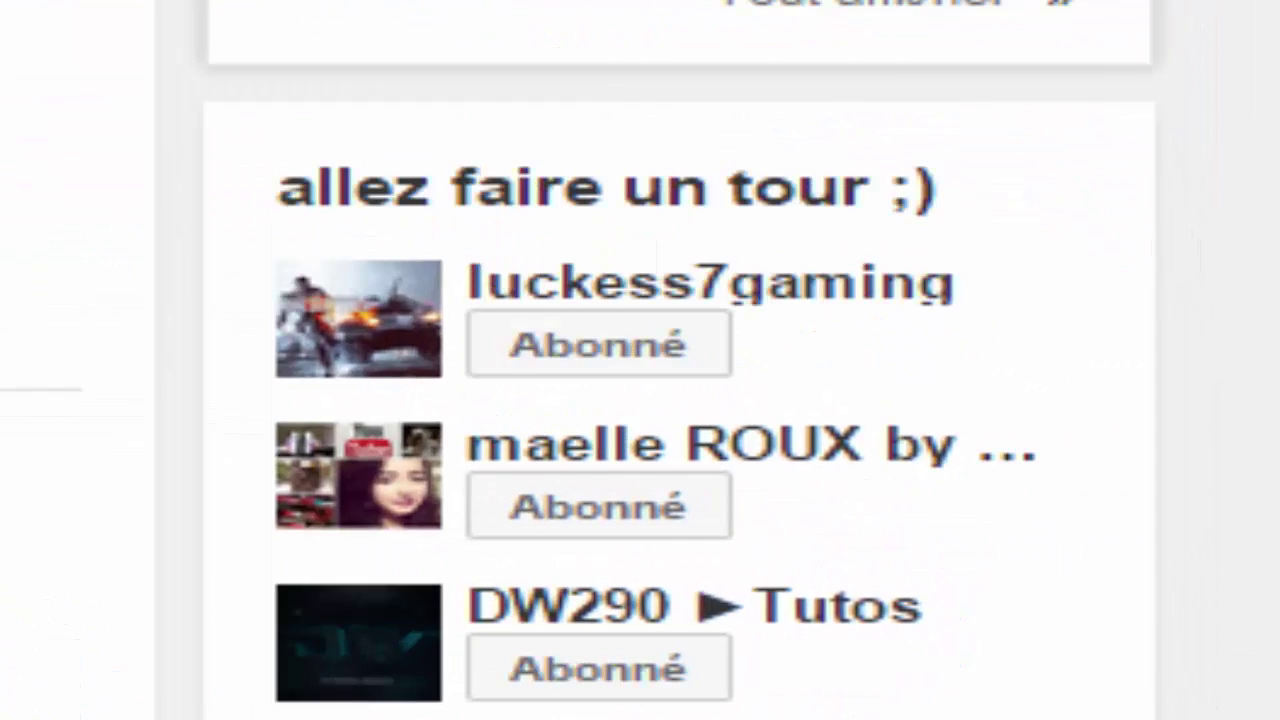
scroll(772, 446, "down", 2)
scroll(772, 446, "up", 4)
scroll(772, 446, "down", 2)
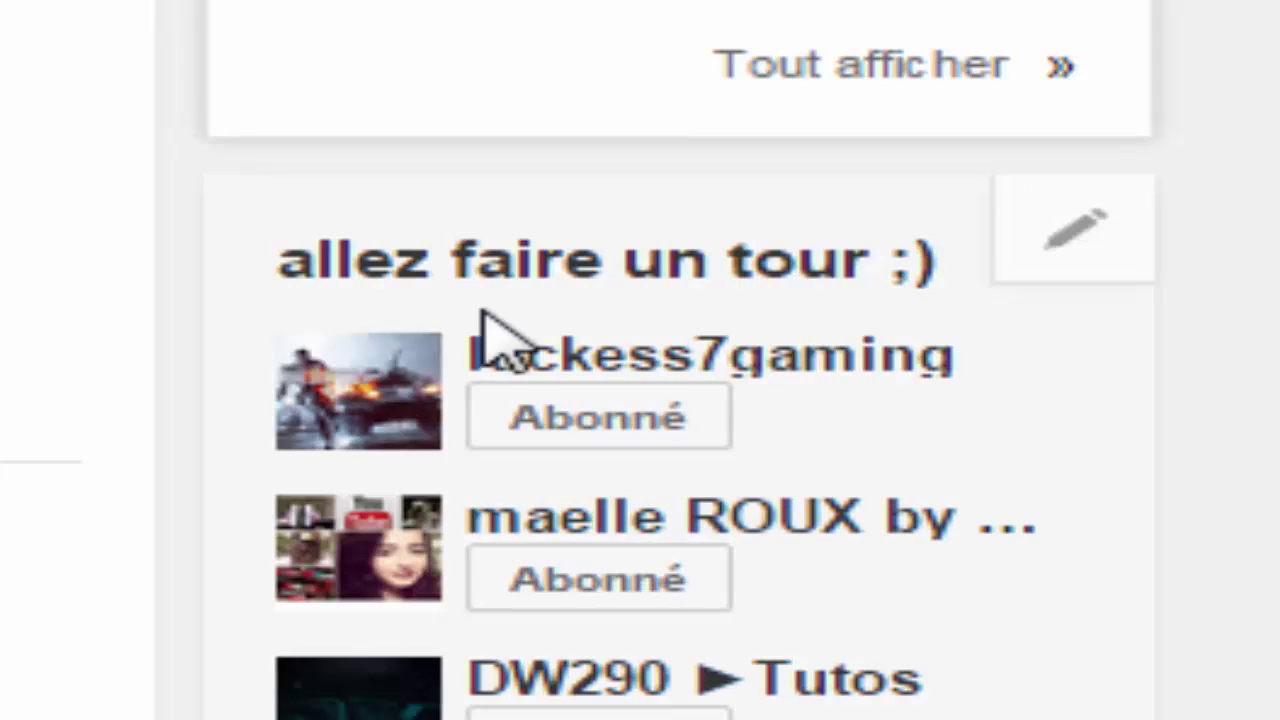
left_click(1078, 222)
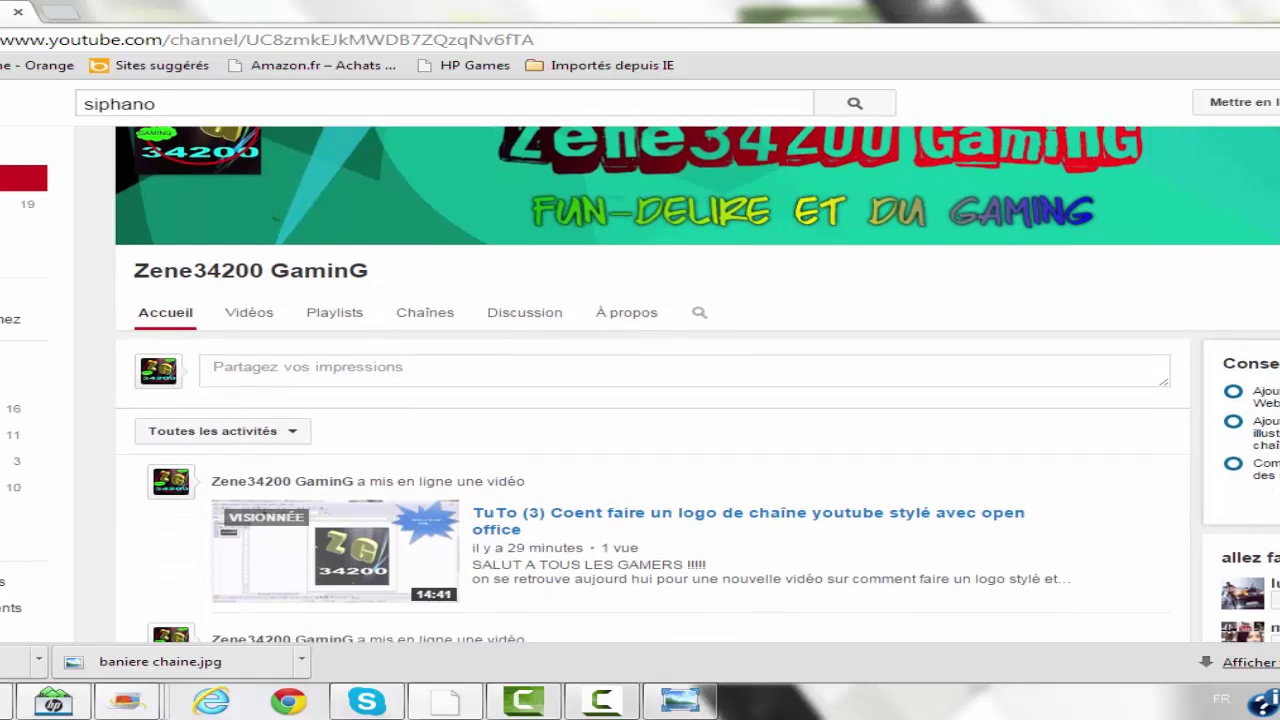
left_click(603, 700)
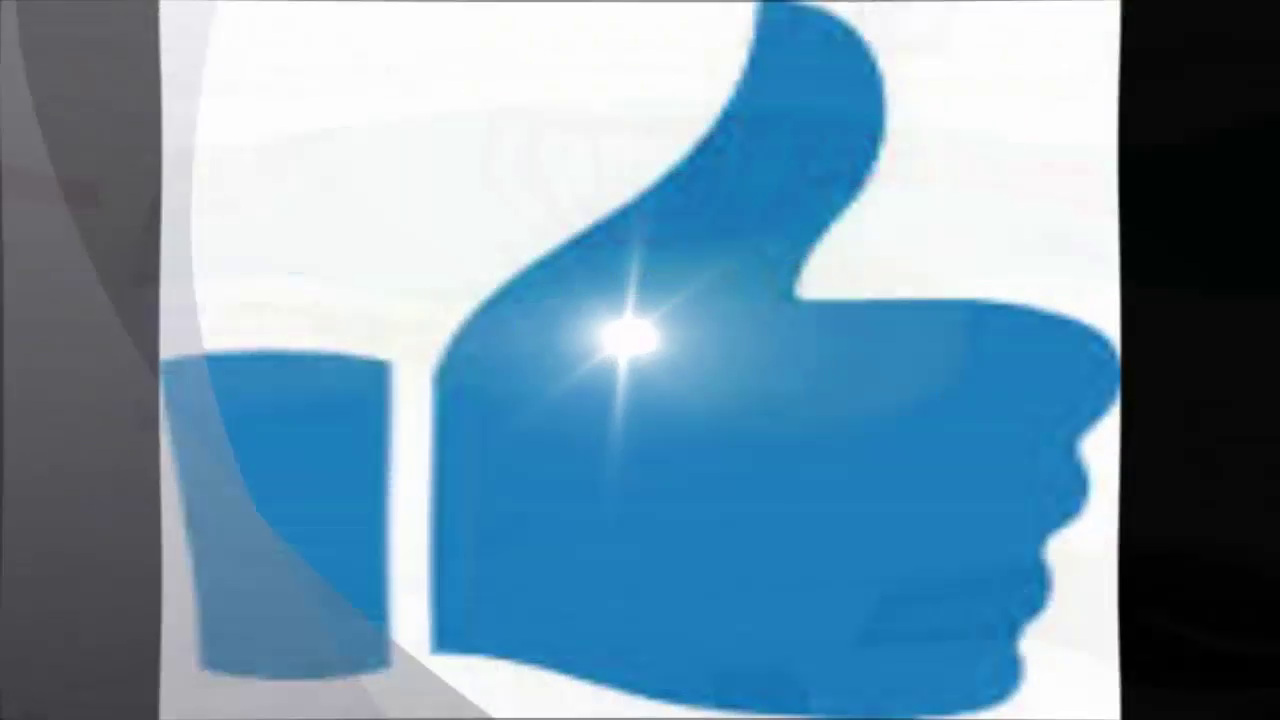